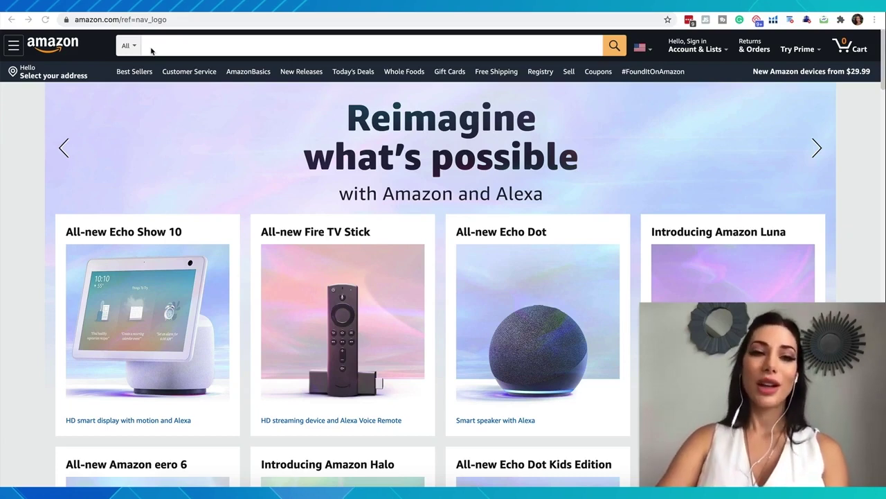
- Search Amazon for "suitcase cover"
click(150, 47)
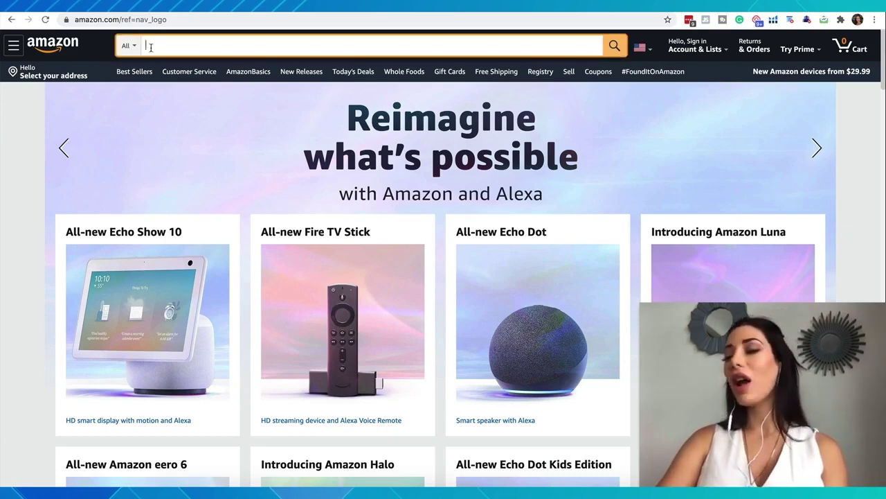
text(su)
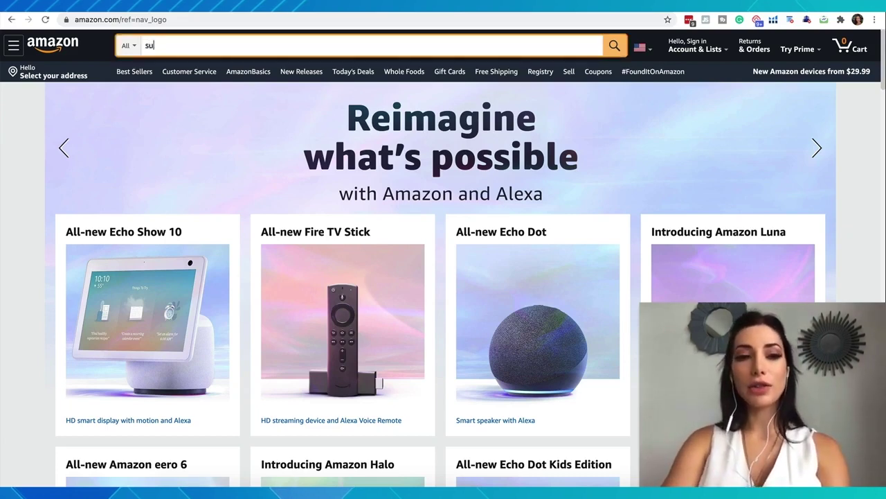
text(itcase cover)
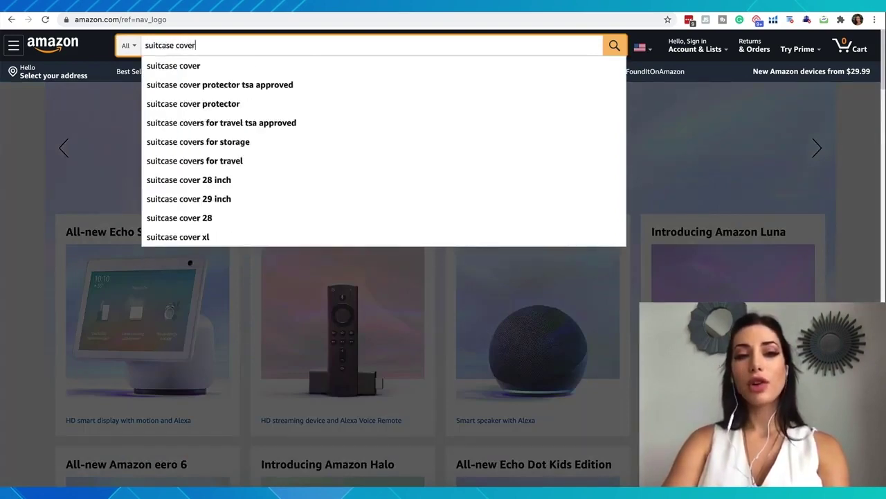
key(Return)
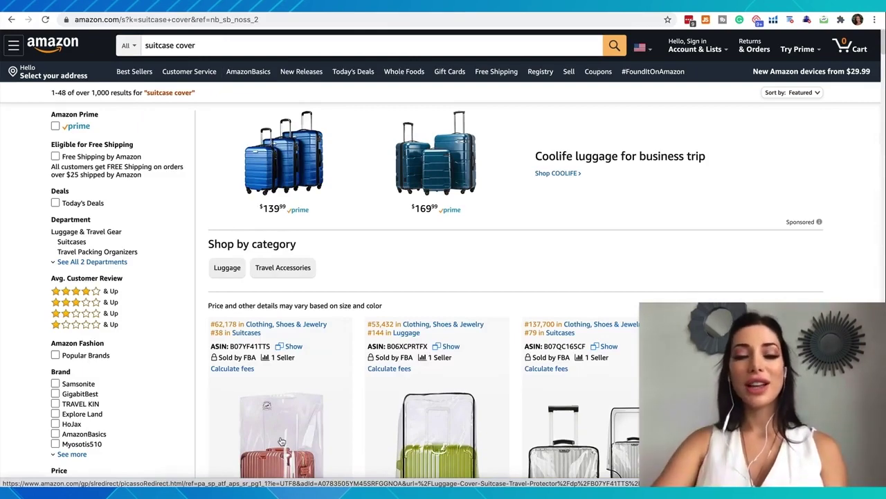
- Open the TopZK Clear PVC Suitcase Cover Protectors listing from the search results
scroll(282, 441, down, 3)
scroll(608, 285, down, 1)
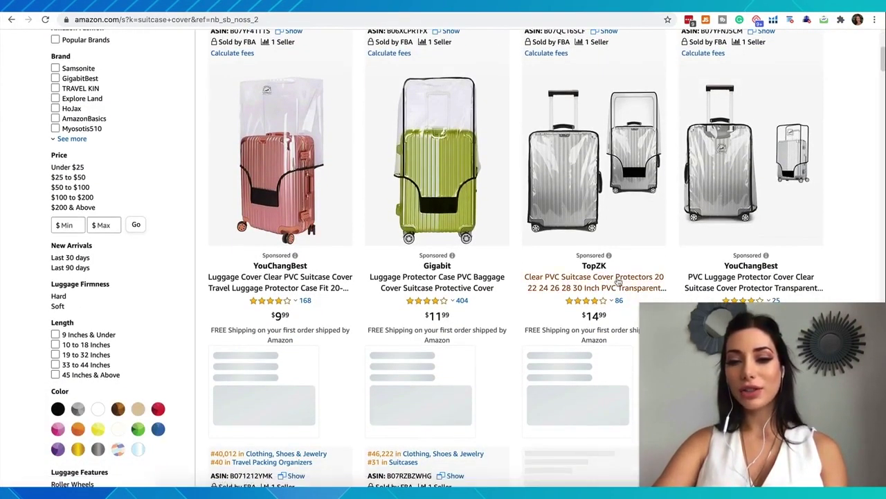
click(618, 281)
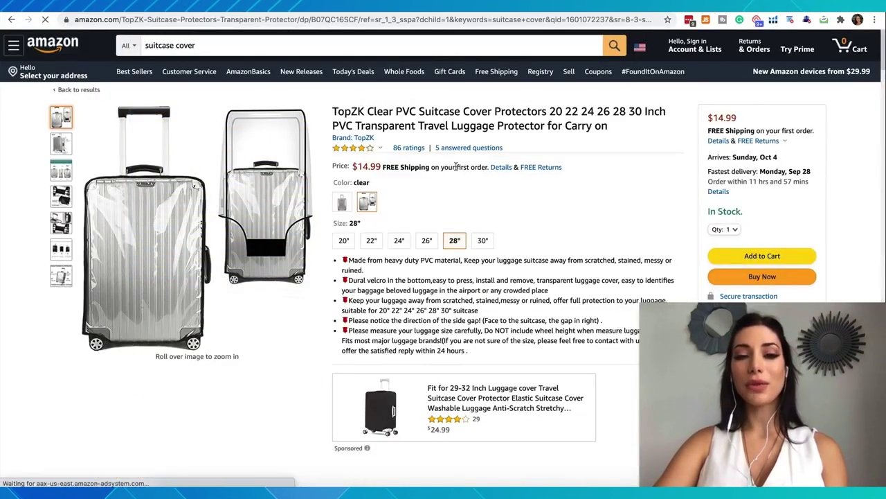
- Find the Best Sellers Rank in the listing's product information and highlight its main category and overall rank number
scroll(456, 168, down, 1)
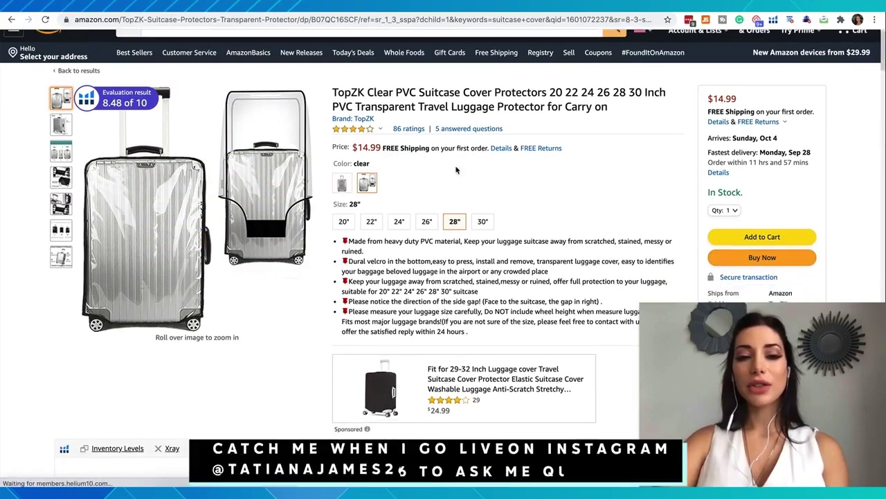
scroll(456, 169, down, 3)
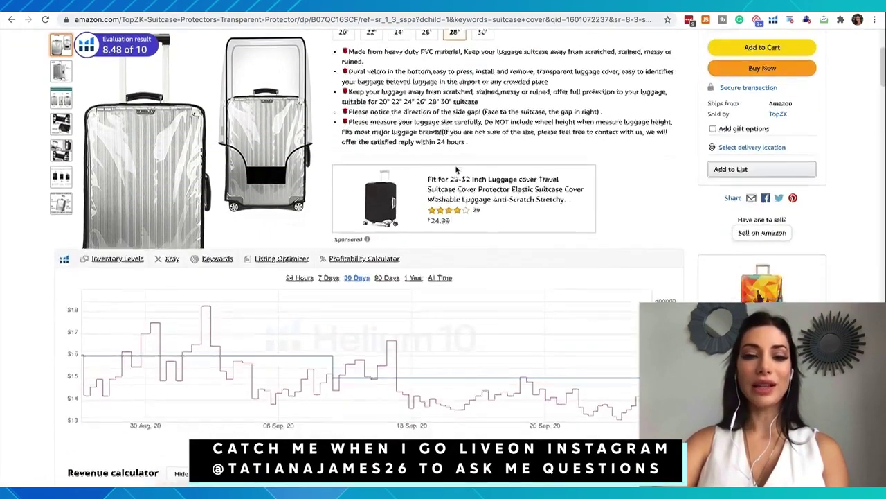
scroll(456, 168, down, 20)
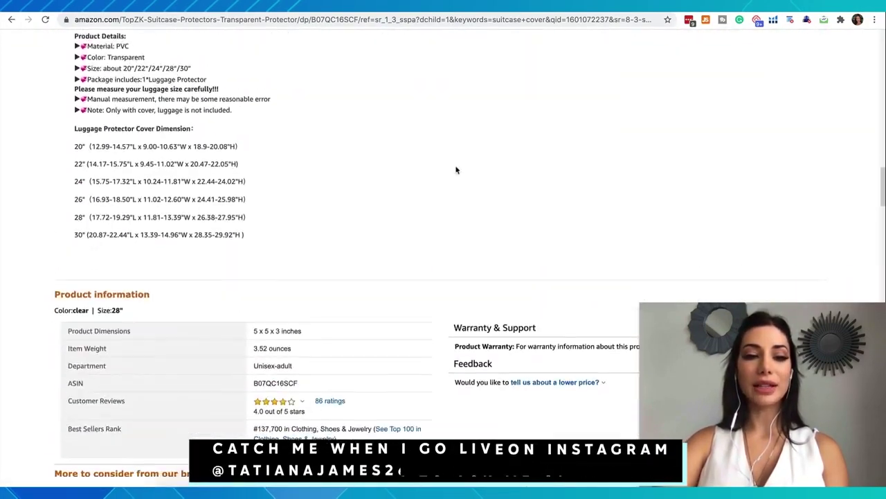
scroll(456, 169, down, 4)
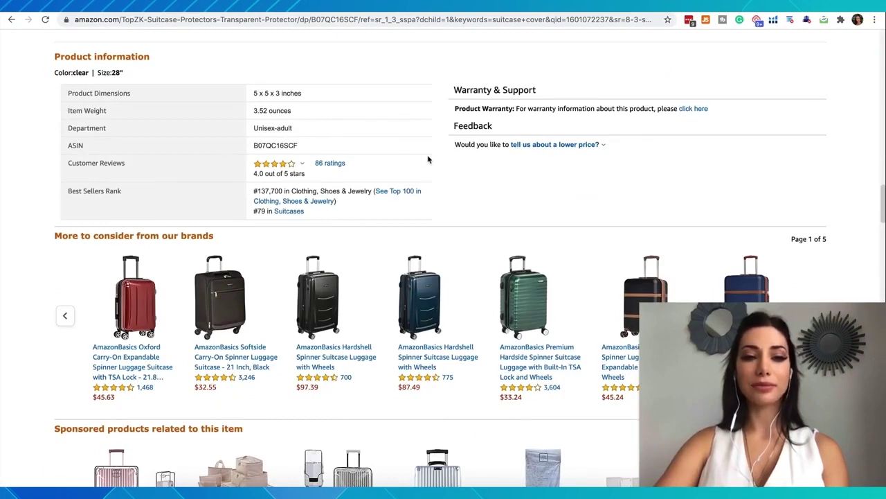
scroll(428, 160, down, 1)
drag(77, 177, 102, 179)
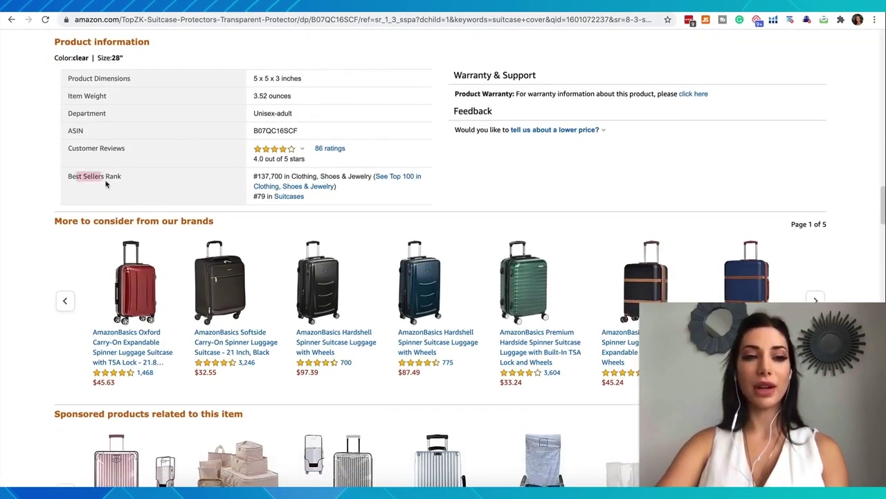
click(139, 55)
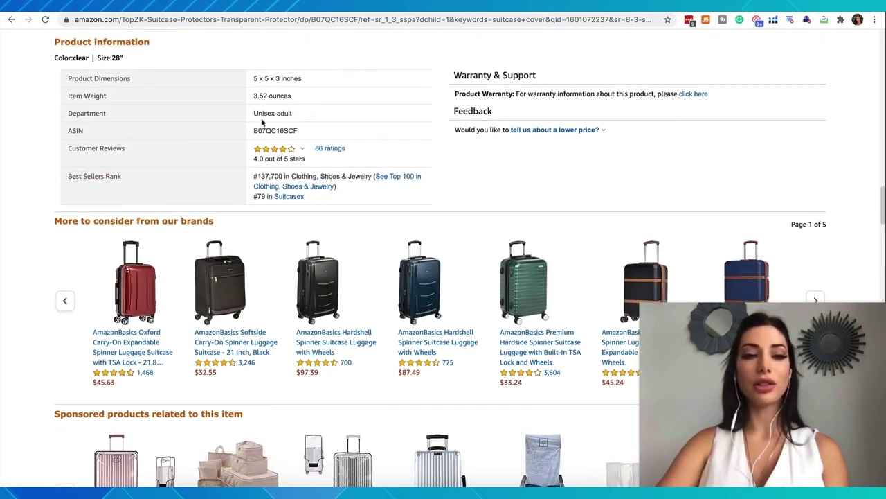
drag(290, 176, 372, 176)
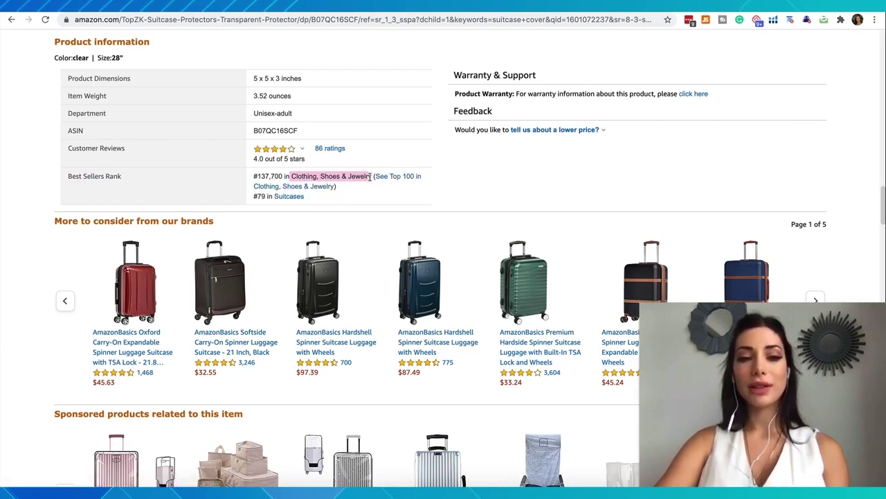
drag(284, 176, 255, 177)
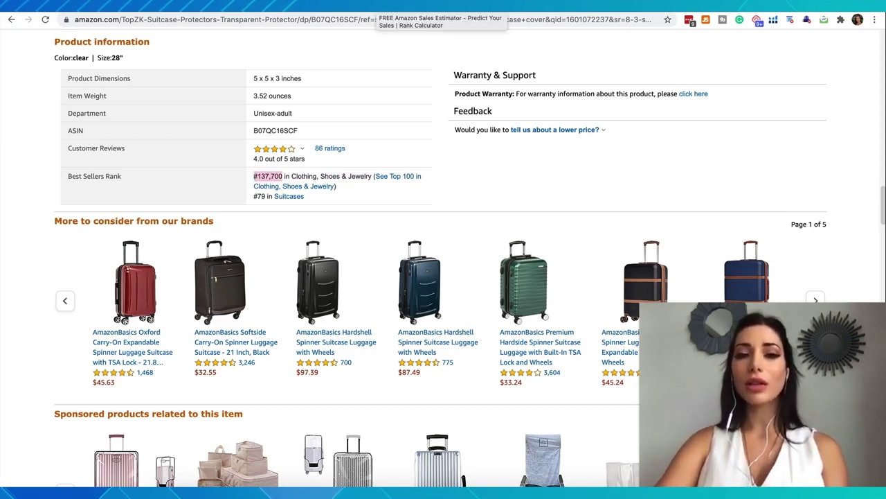
- Switch to the Jungle Scout Amazon Sales Estimator and set the Best Seller's Rank Number to 137,700
click(378, 7)
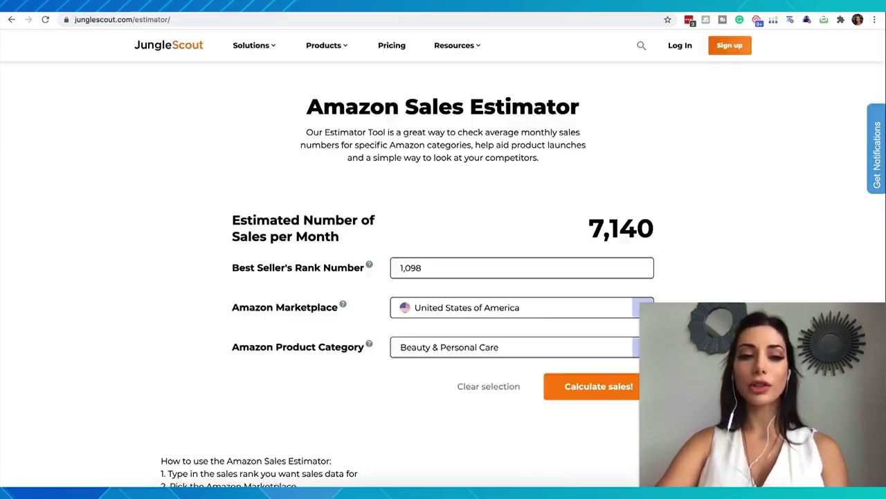
click(420, 272)
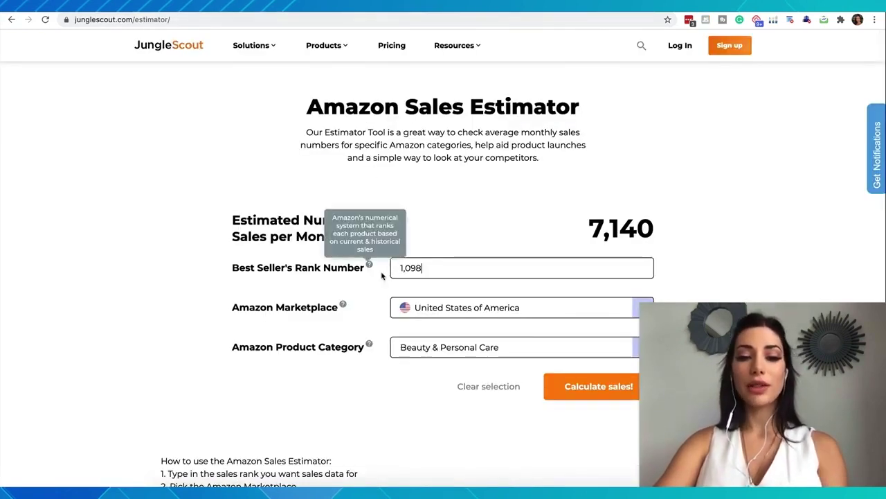
double_click(432, 271)
text(137,700)
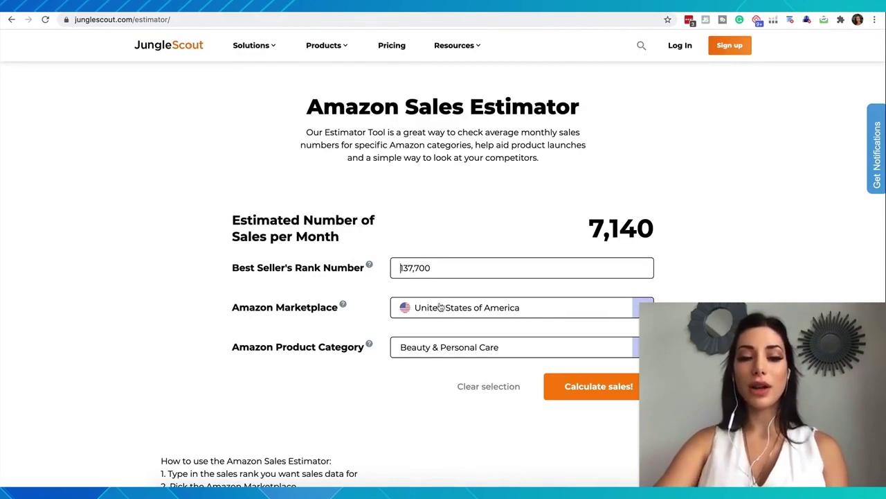
- Set the product category to Clothing, Shoes & Jewelry, calculate the estimated monthly sales and highlight the resulting figure
click(183, 6)
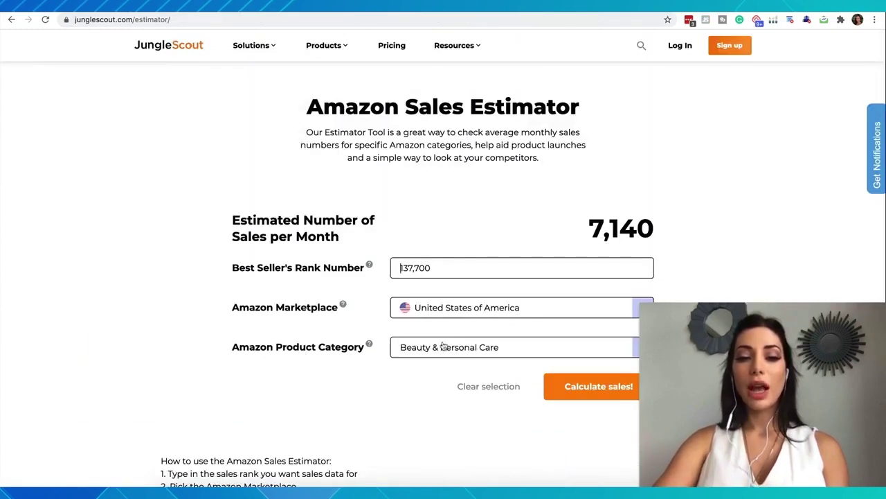
click(446, 346)
scroll(435, 392, down, 3)
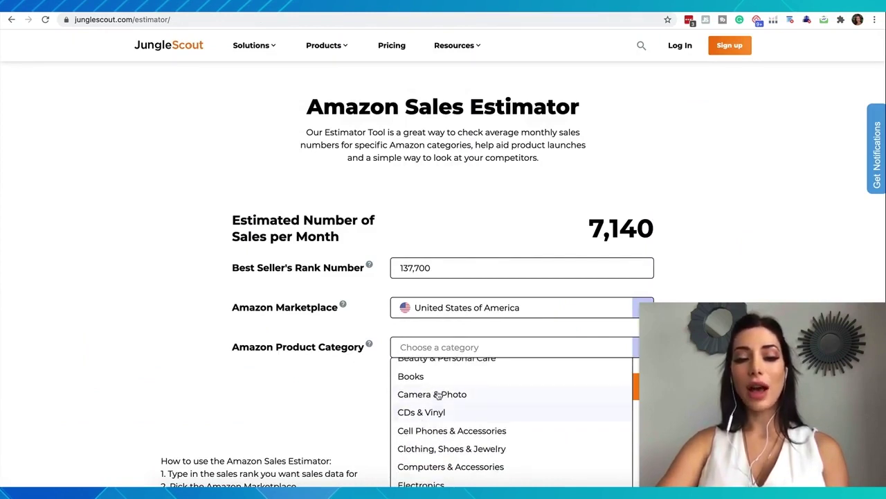
scroll(435, 376, down, 1)
click(443, 425)
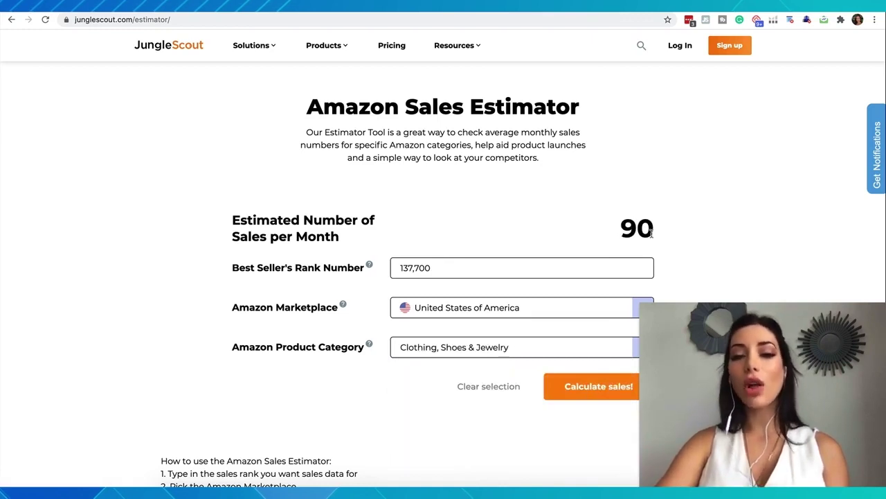
drag(656, 235, 602, 234)
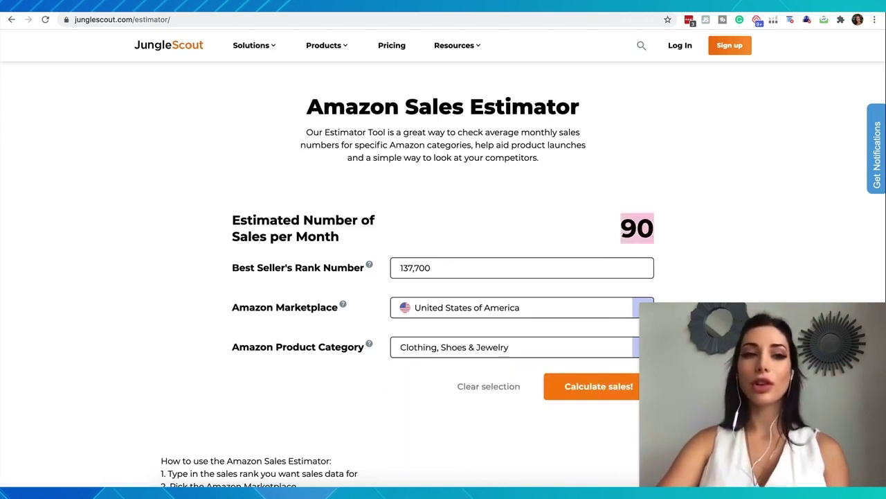
- Return to the TopZK listing on Amazon and examine its price, revenue calculator and the related suitcase covers customers viewed or bought
click(319, 6)
scroll(325, 217, down, 1)
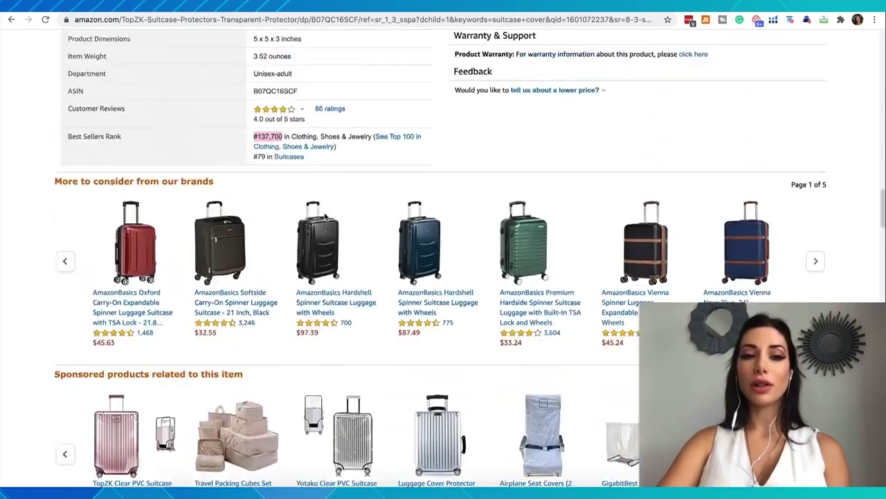
scroll(326, 217, up, 20)
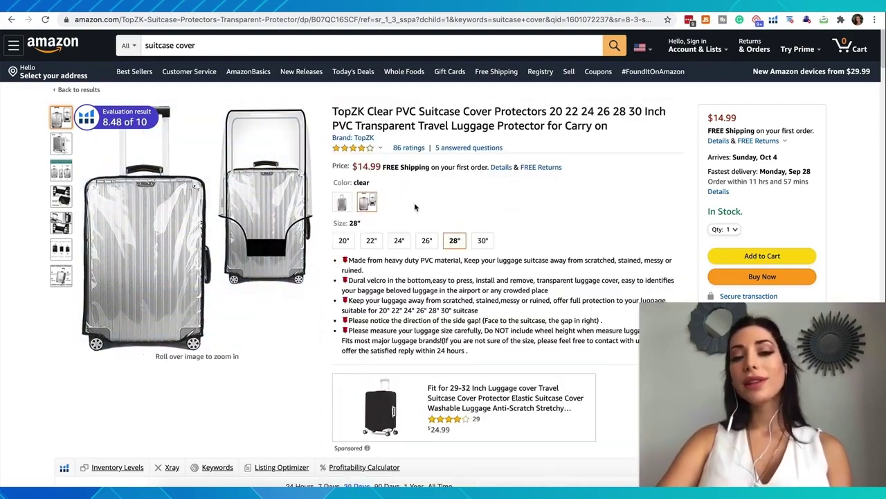
scroll(416, 207, down, 15)
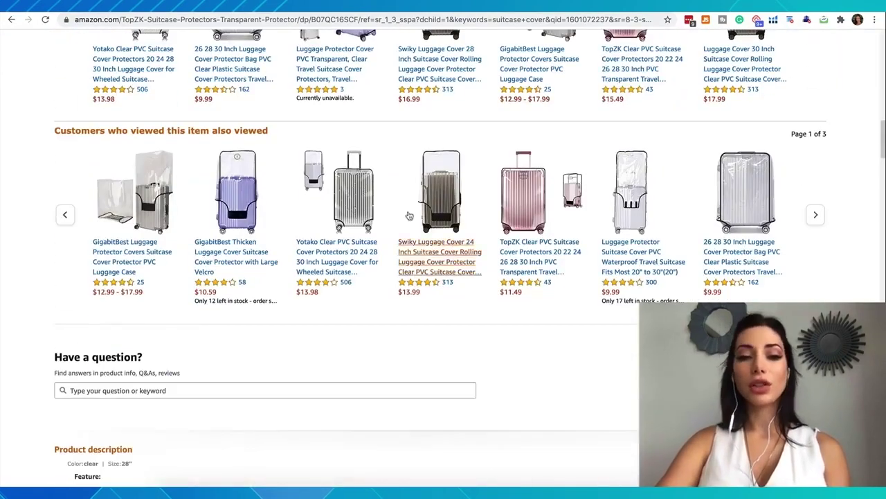
scroll(509, 252, up, 6)
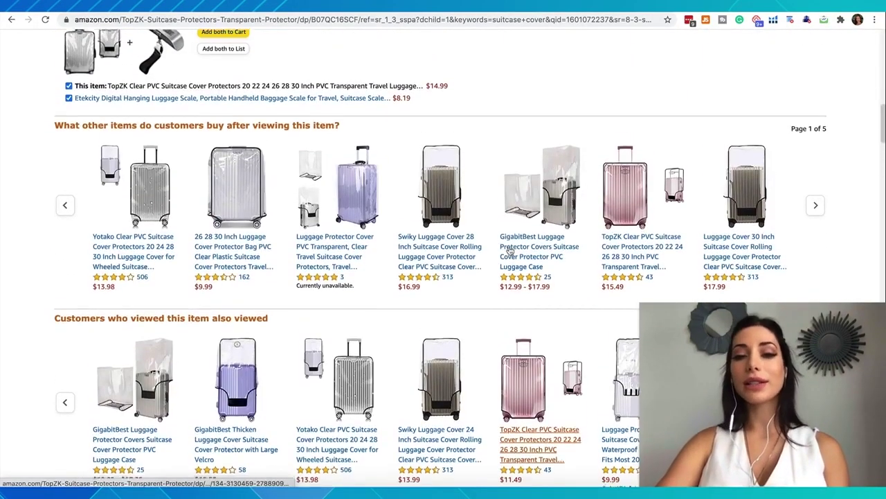
scroll(225, 133, up, 2)
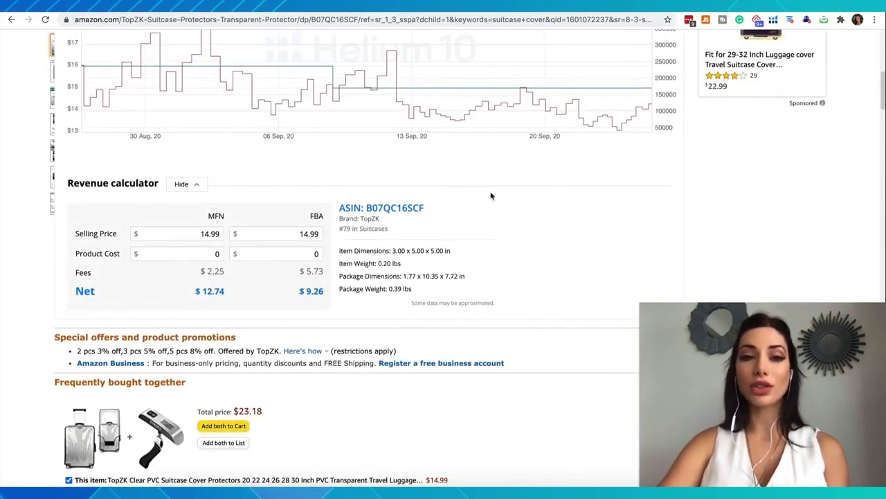
scroll(484, 239, down, 2)
scroll(483, 239, down, 4)
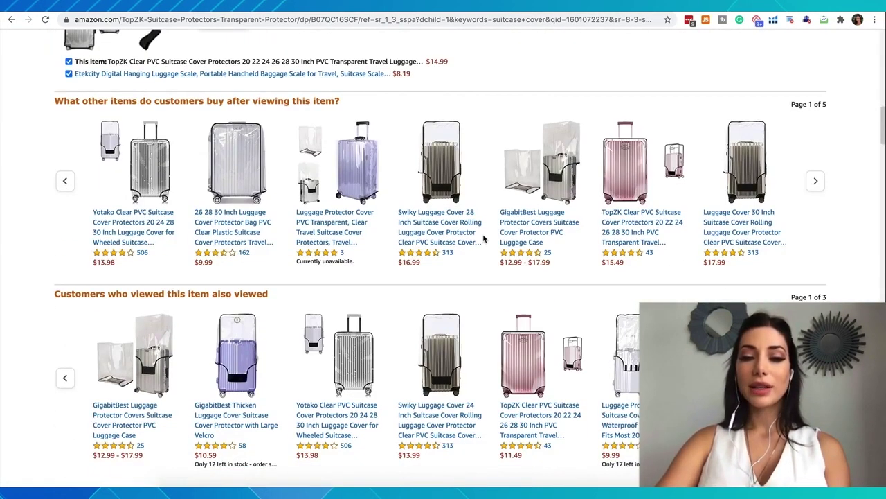
scroll(484, 239, up, 15)
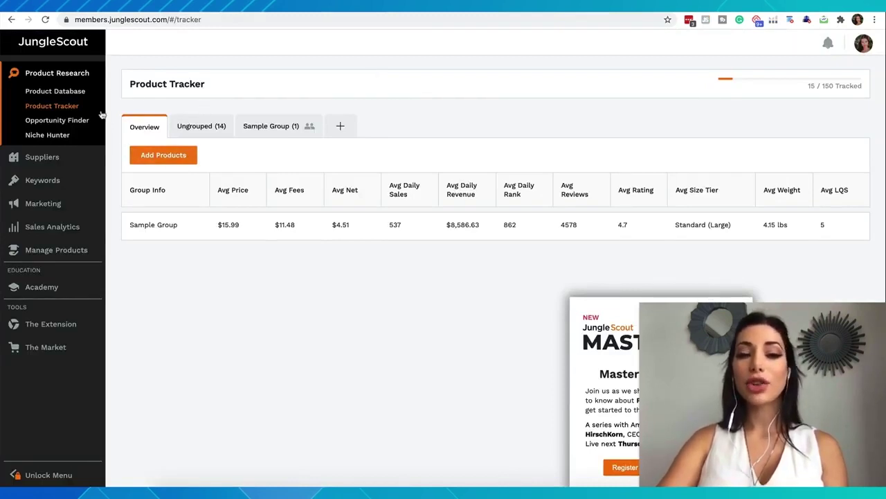
- Open the Product Database and select all categories except Watches, Video Games, Software, Music, Movies & TV and Kindle Store
click(62, 96)
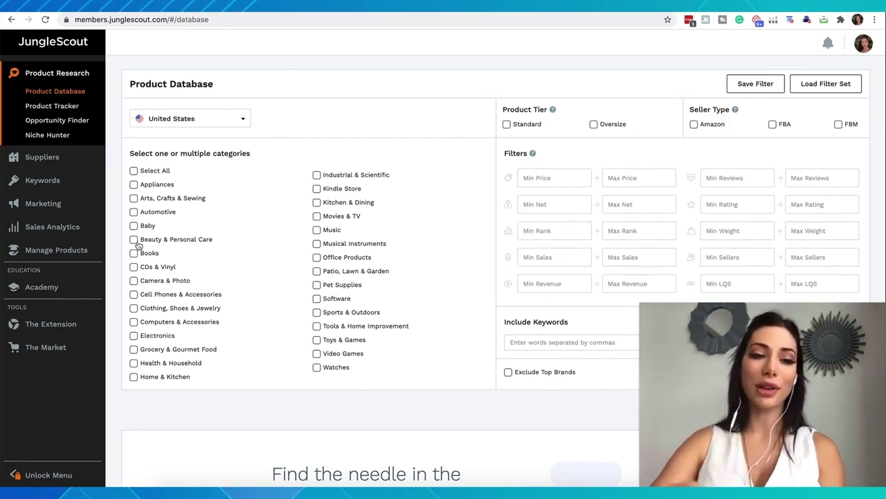
click(134, 172)
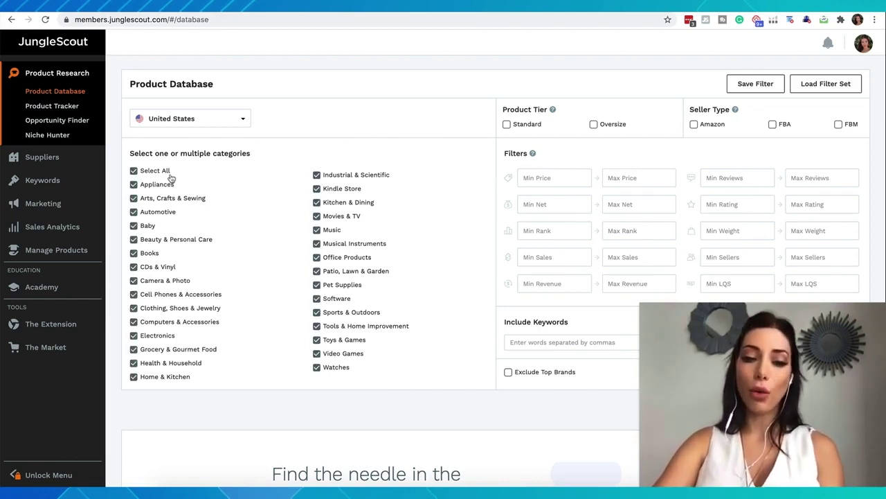
click(317, 368)
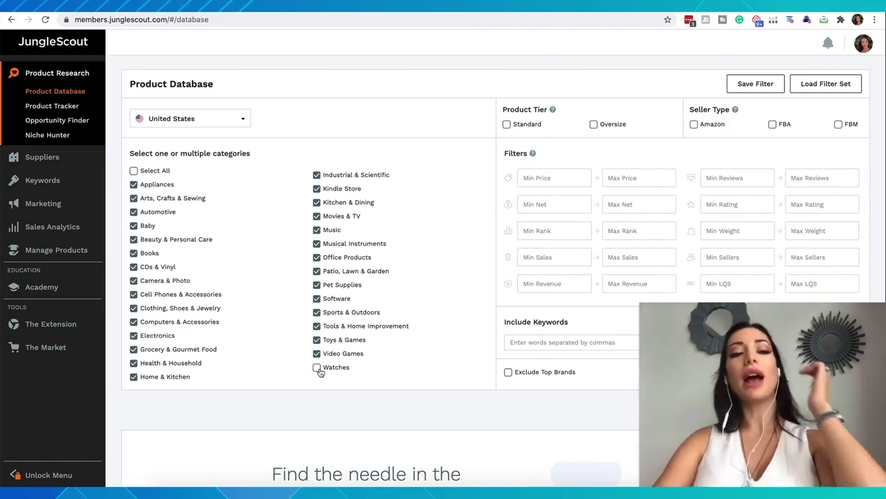
click(318, 354)
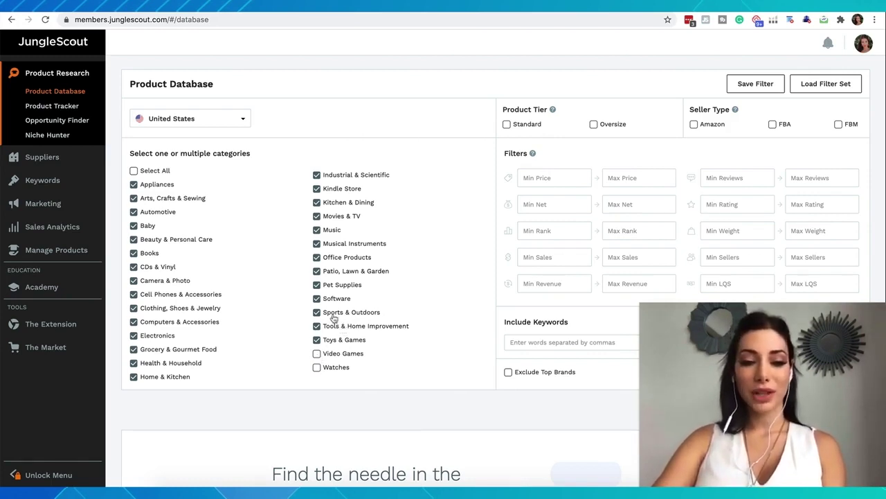
click(320, 300)
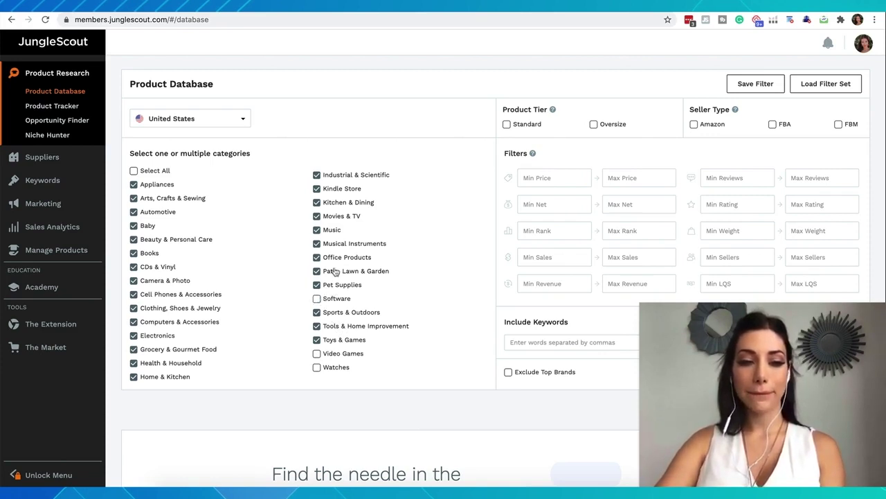
click(317, 230)
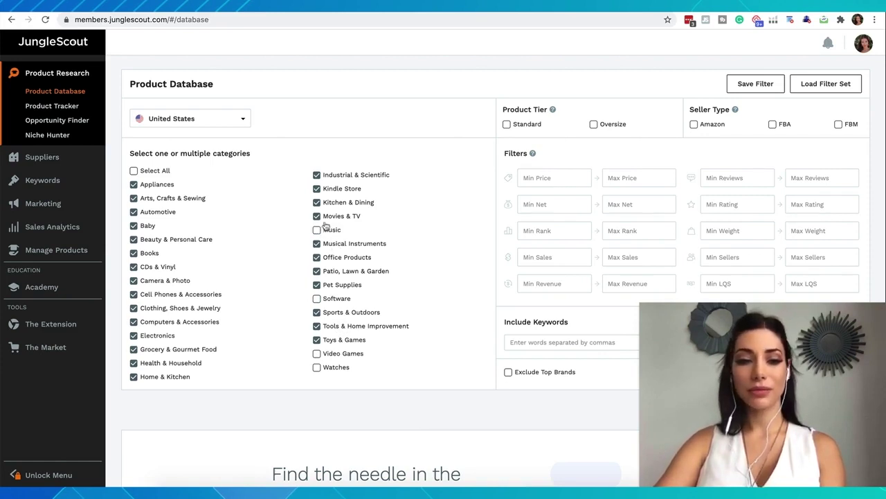
click(317, 216)
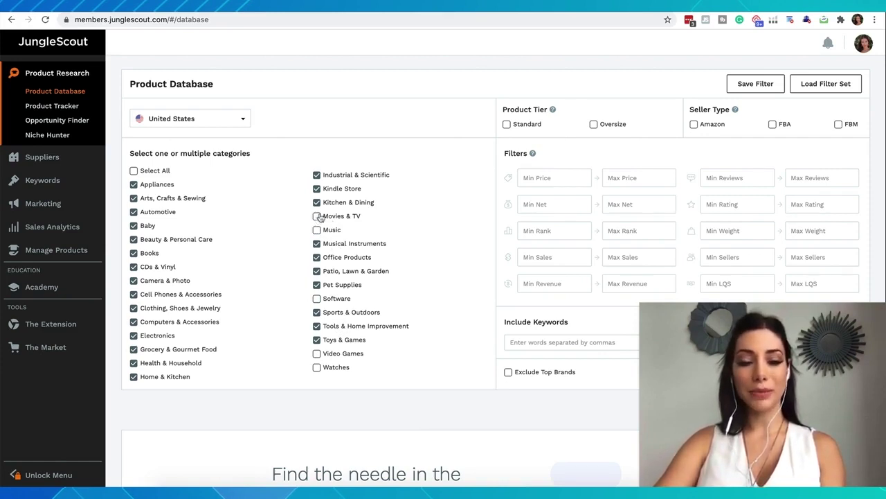
click(318, 190)
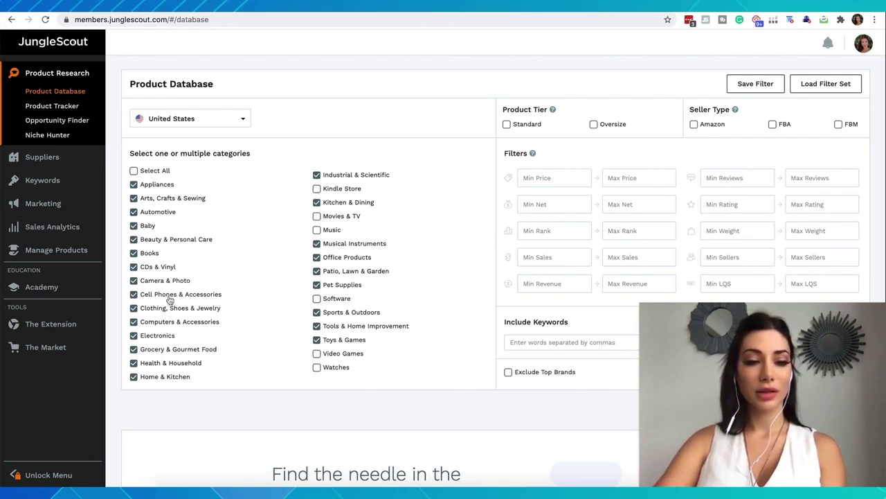
- Exclude Camera & Photo, CDs & Vinyl and Books from the selected categories, keeping Computers & Accessories included
click(134, 322)
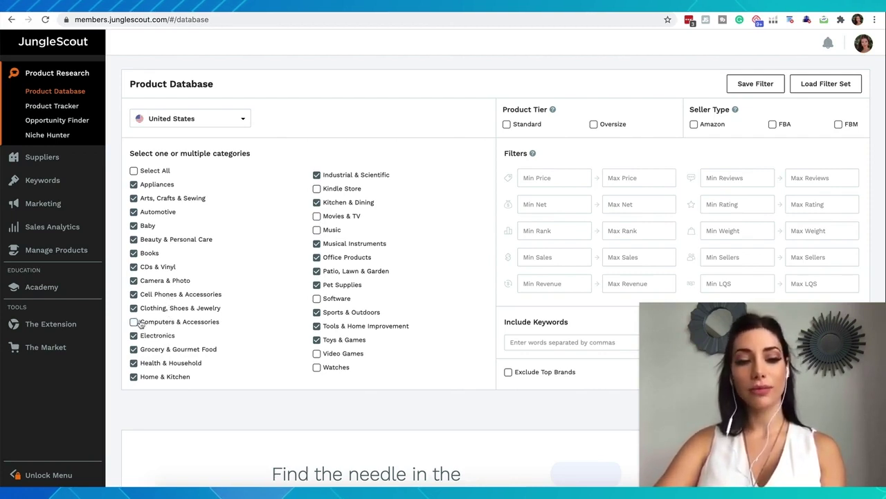
click(135, 323)
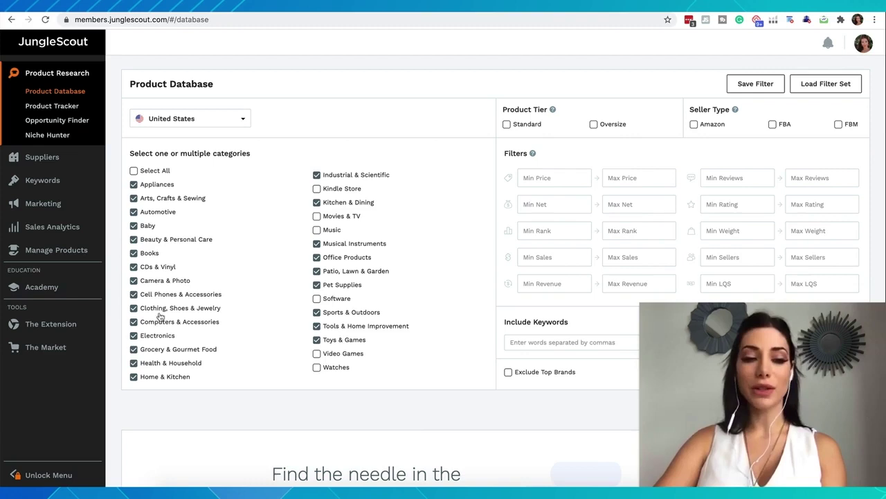
click(134, 281)
click(135, 269)
click(134, 253)
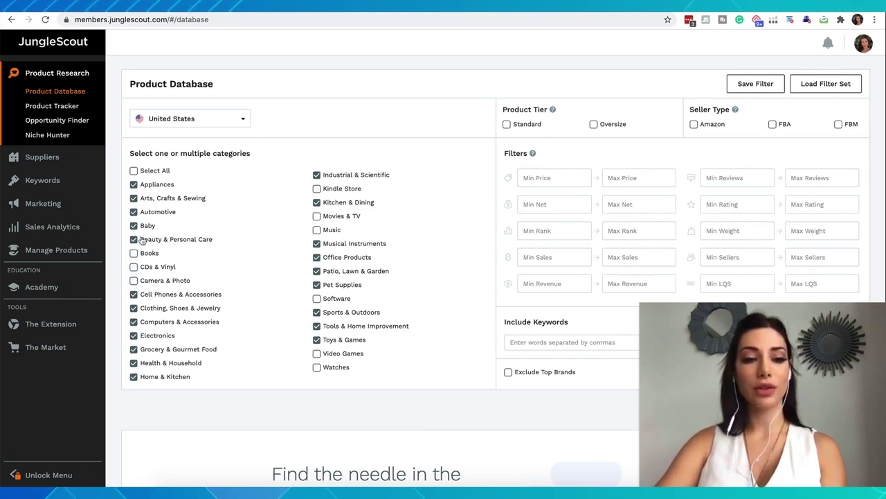
- Narrow the category selection down to Arts, Crafts & Sewing only
click(134, 184)
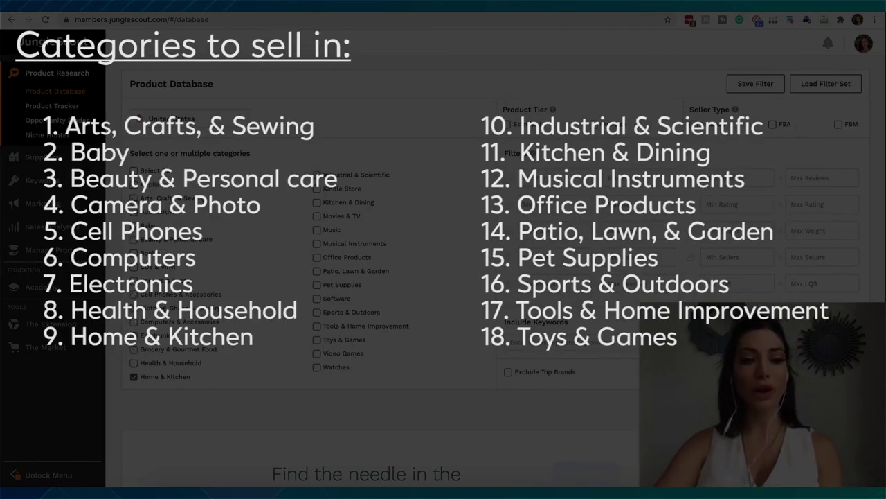
click(134, 198)
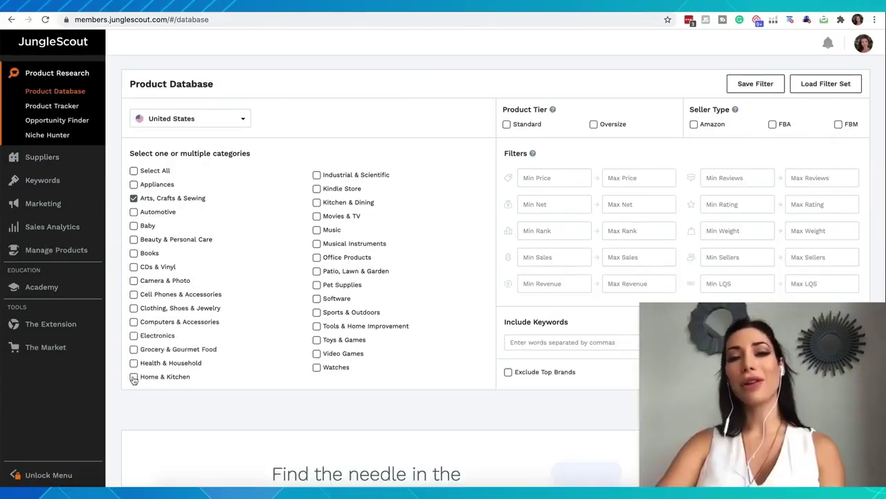
click(133, 377)
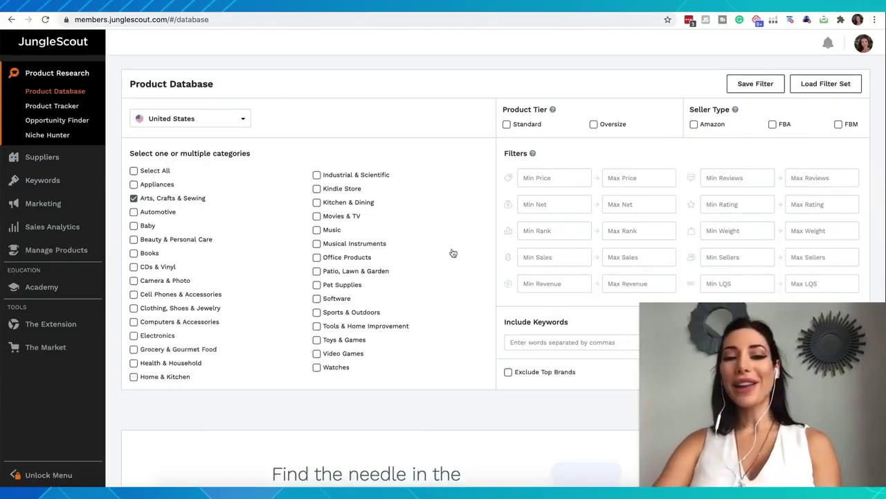
- Keep the United States marketplace and limit the search to the Standard product tier and the Amazon and FBA seller types
click(238, 124)
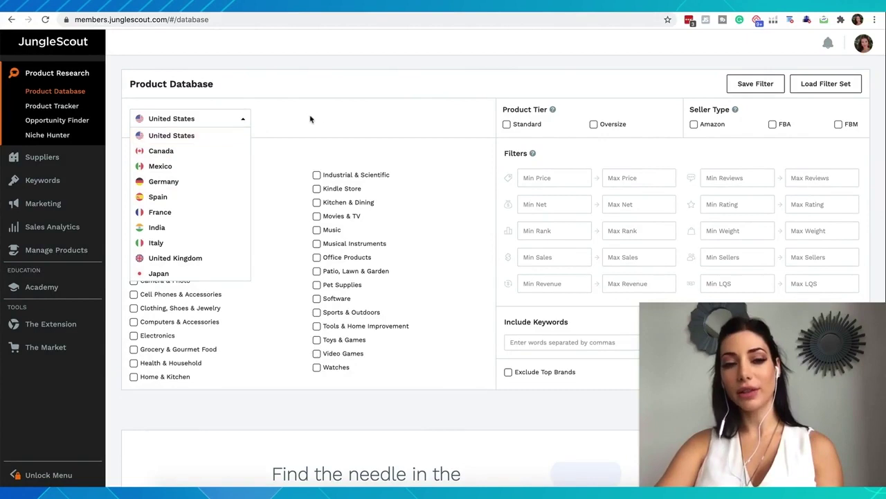
click(329, 123)
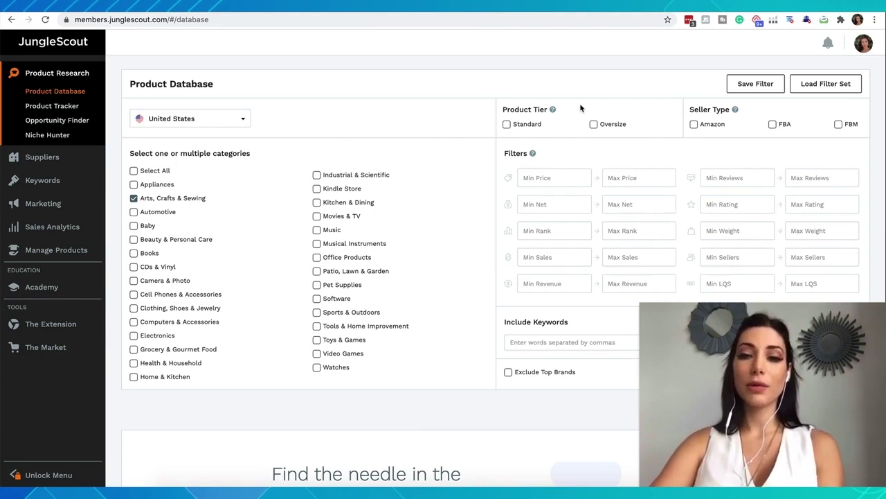
click(507, 126)
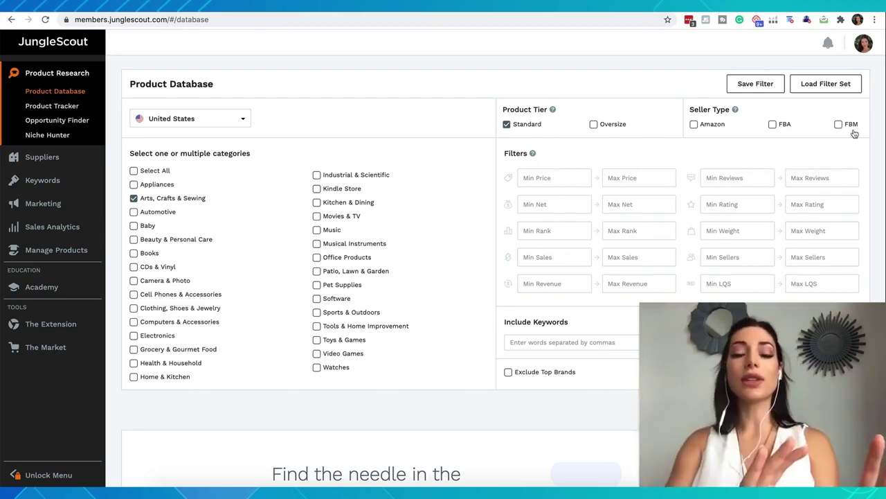
click(694, 125)
click(772, 124)
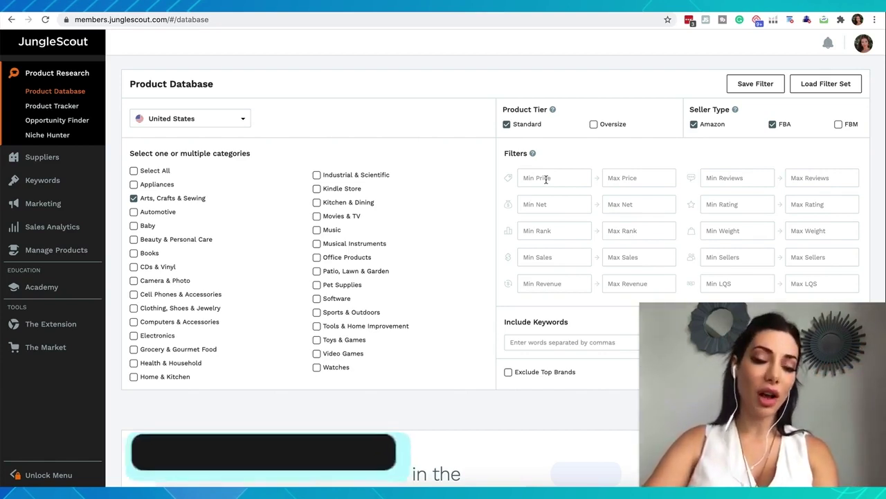
- Set the price filter to a minimum of 15 and a maximum of 70
click(547, 178)
text(15)
click(630, 180)
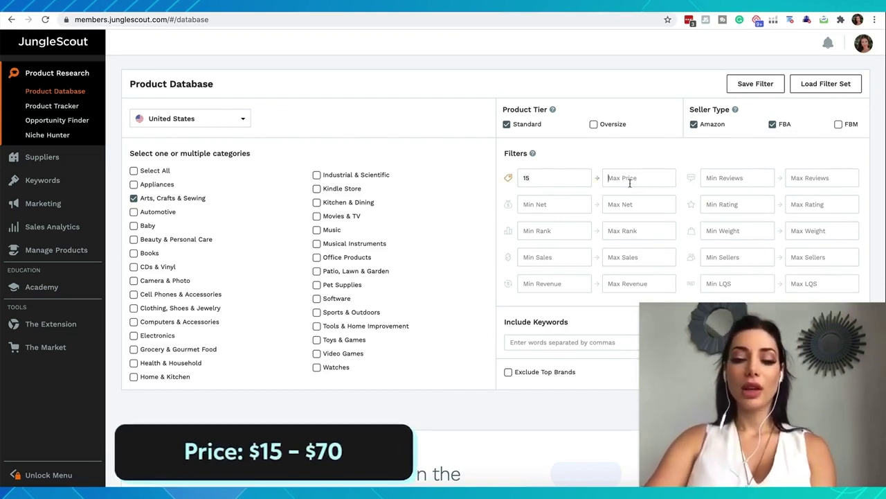
text(70)
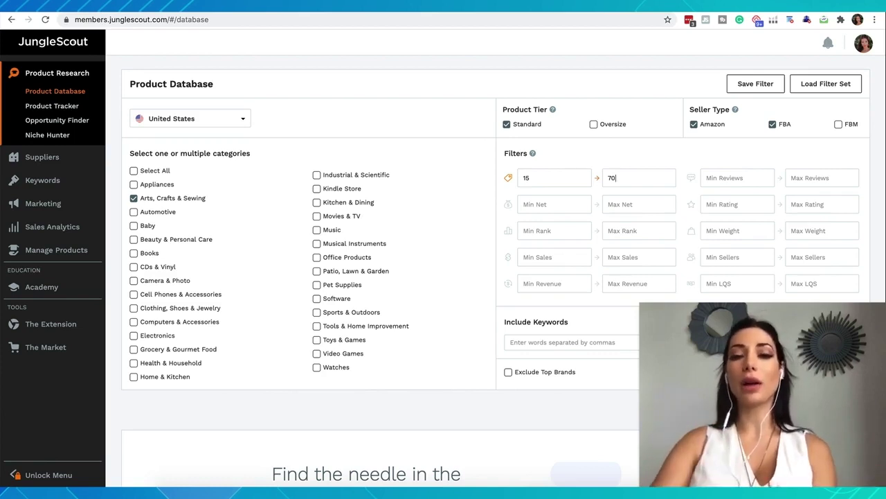
- Set the maximum number of reviews to 500 and the minimum sales to 300
key(Tab)
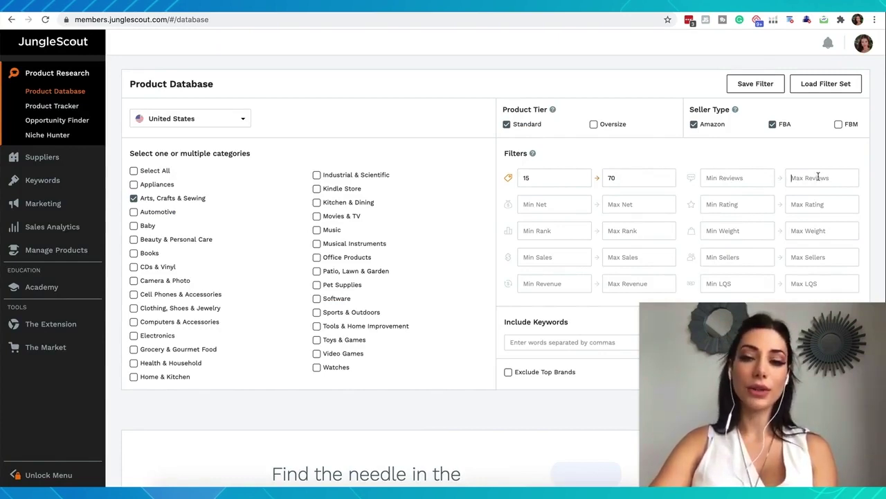
text(50)
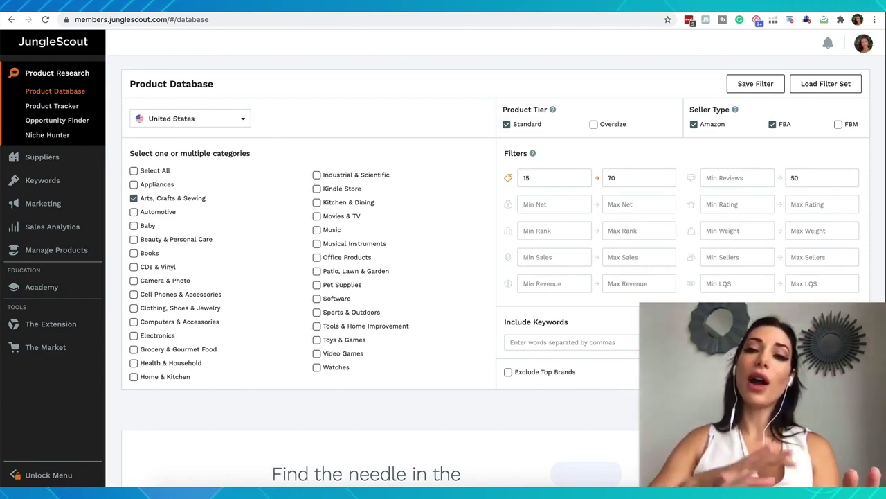
text(0)
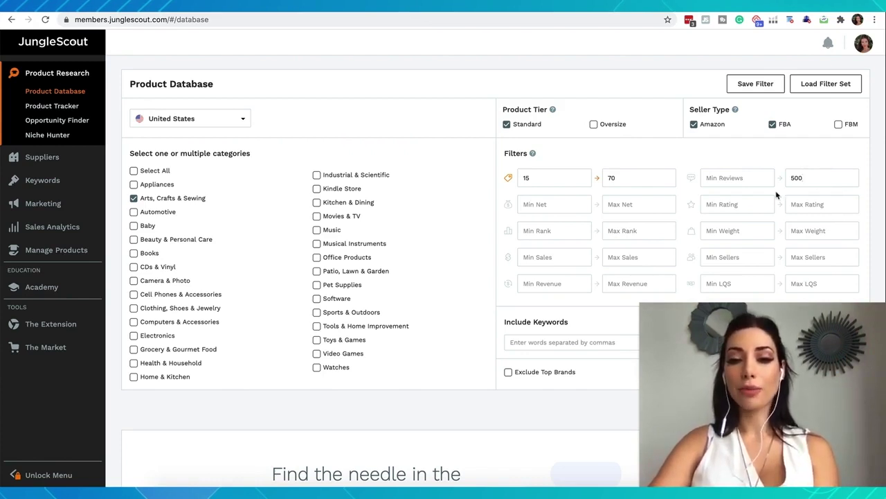
click(567, 256)
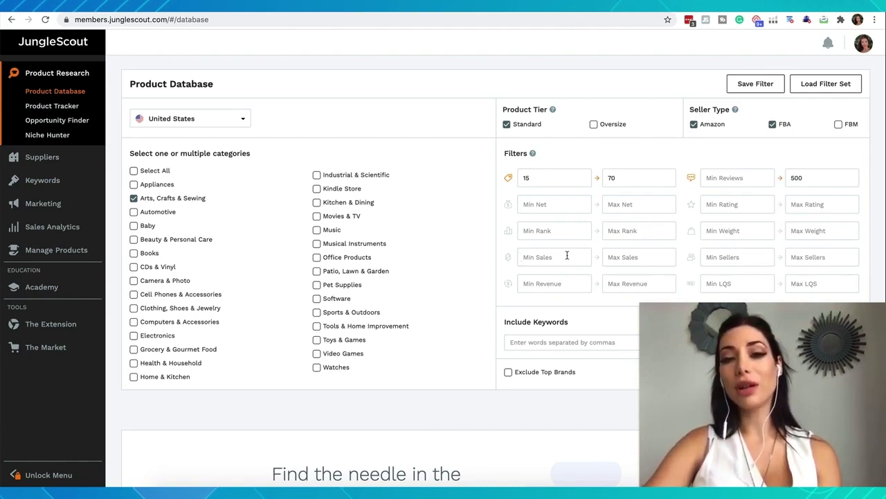
text(300)
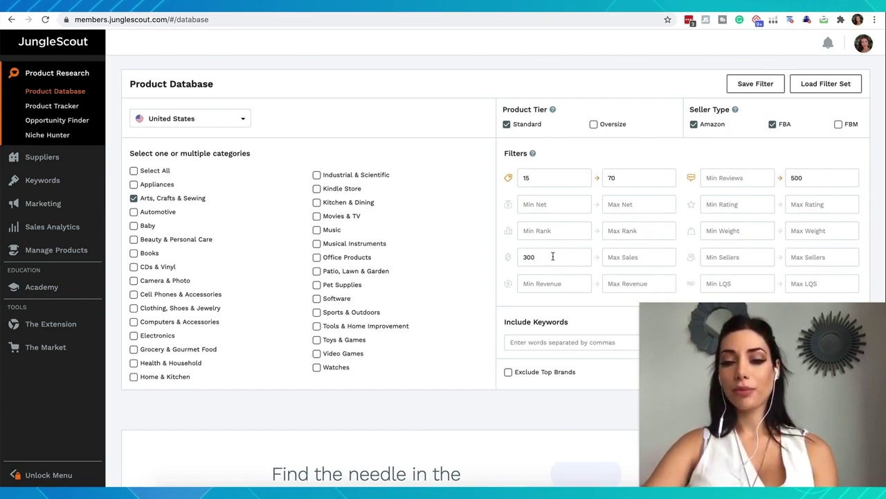
- Try a maximum weight of 2.5 in the filters, and clear that value again
scroll(553, 257, down, 1)
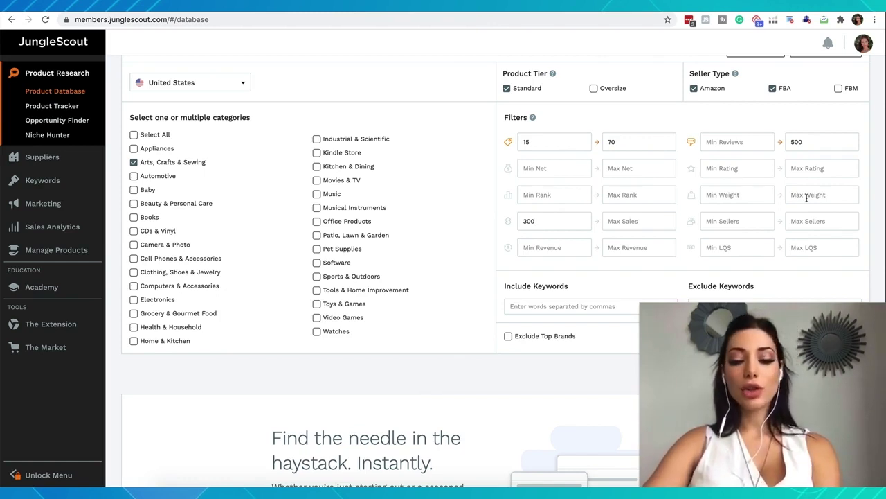
text(2.5)
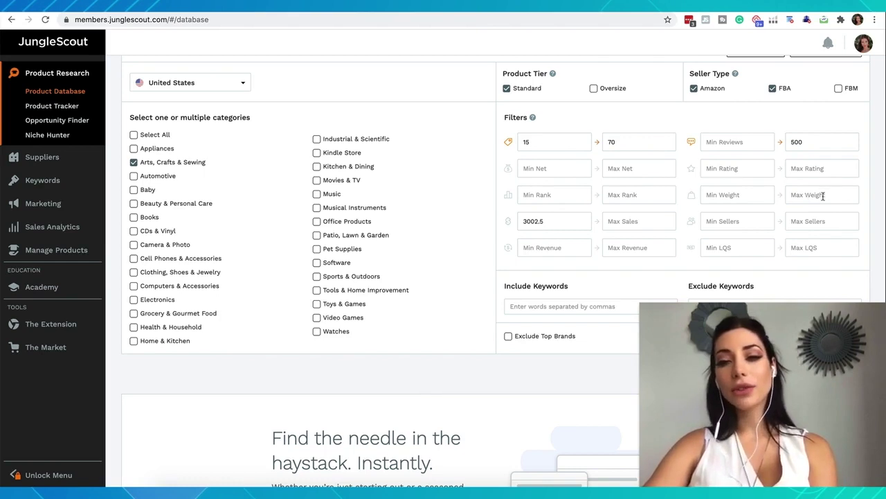
click(822, 195)
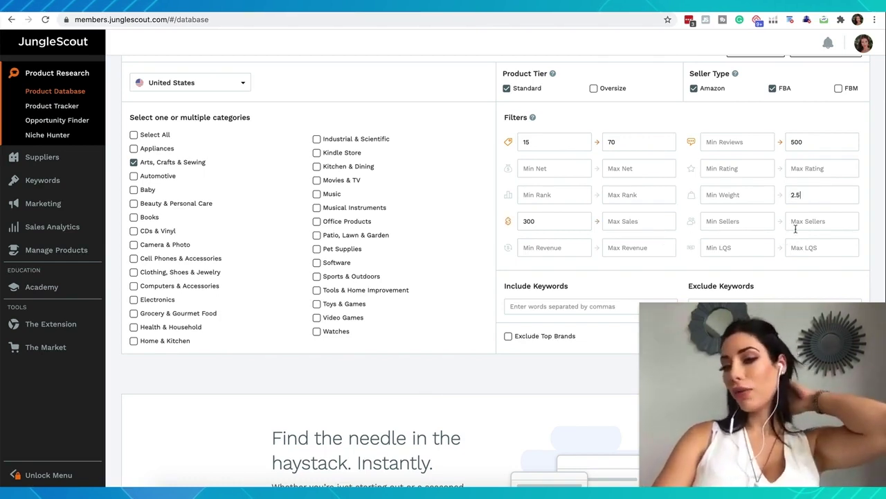
key(BackSpace)
key(BackSpace)
key(BackSpace)
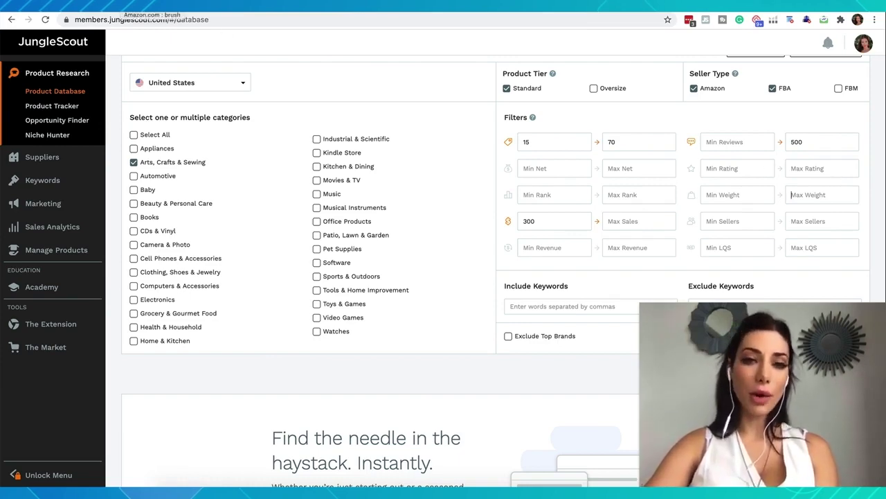
- Switch to the Amazon search results for brush and compare the ratings and review counts of the listed products
click(125, 5)
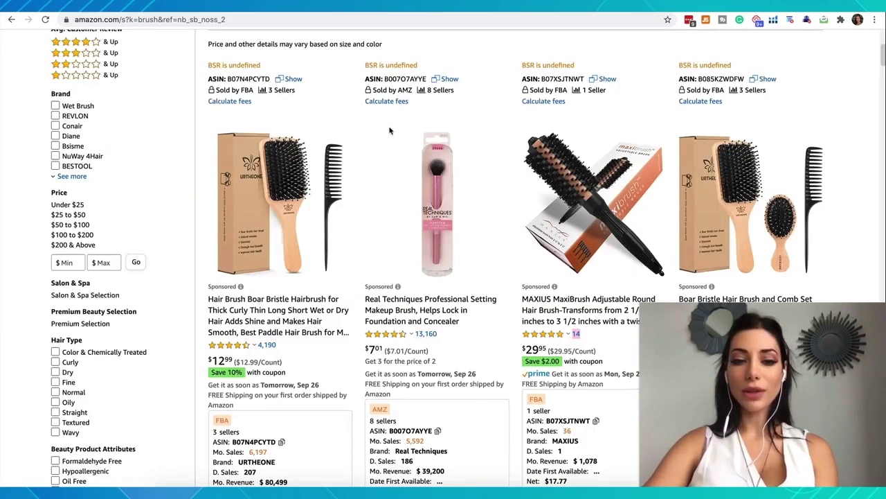
mouse_move(402, 338)
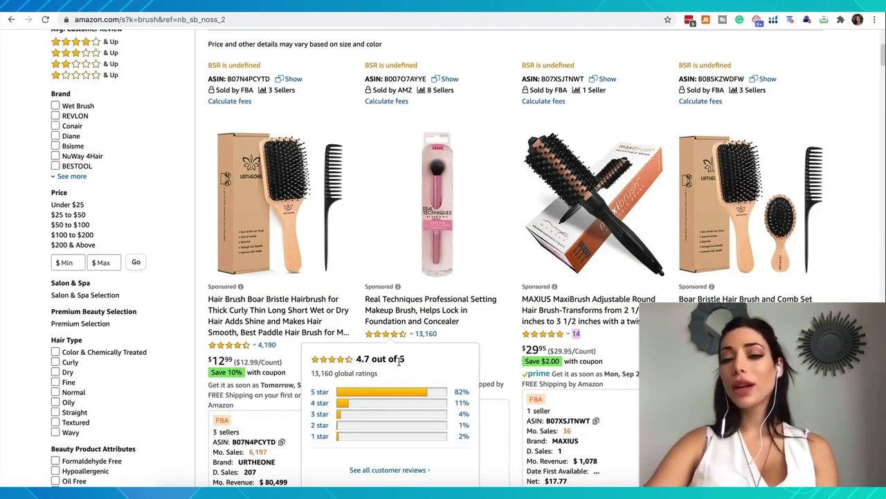
mouse_move(251, 345)
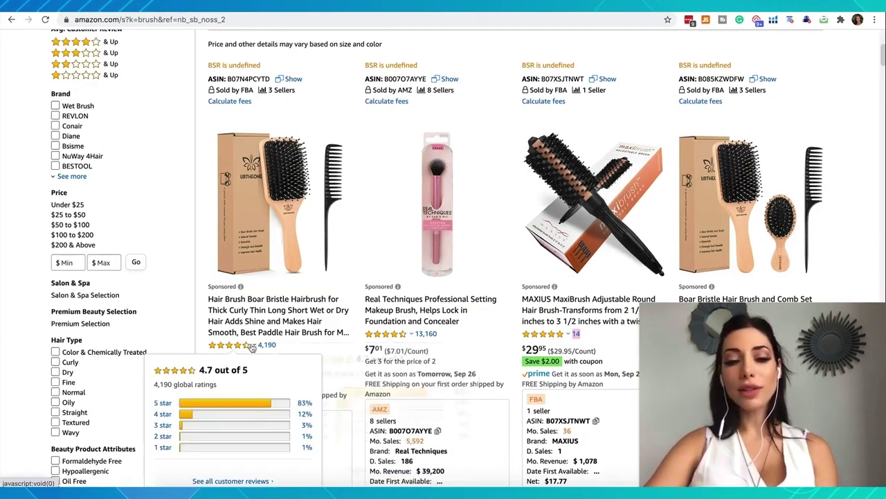
scroll(505, 311, down, 2)
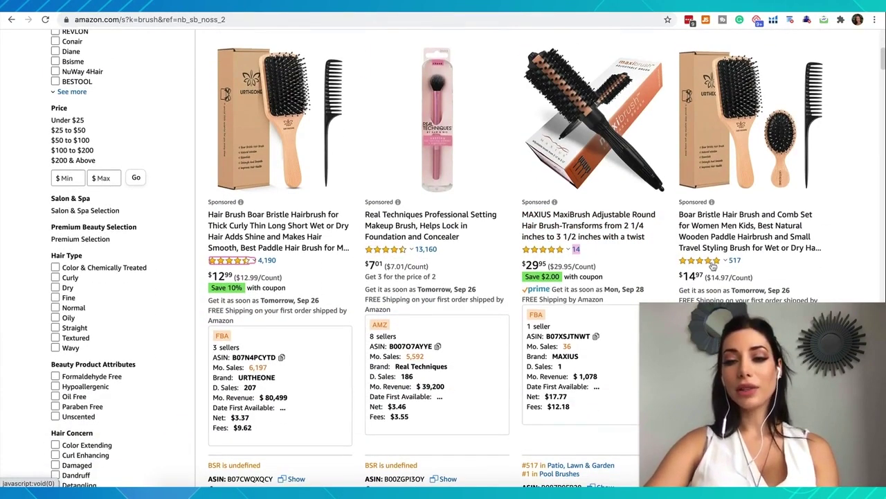
mouse_move(712, 263)
scroll(547, 260, down, 6)
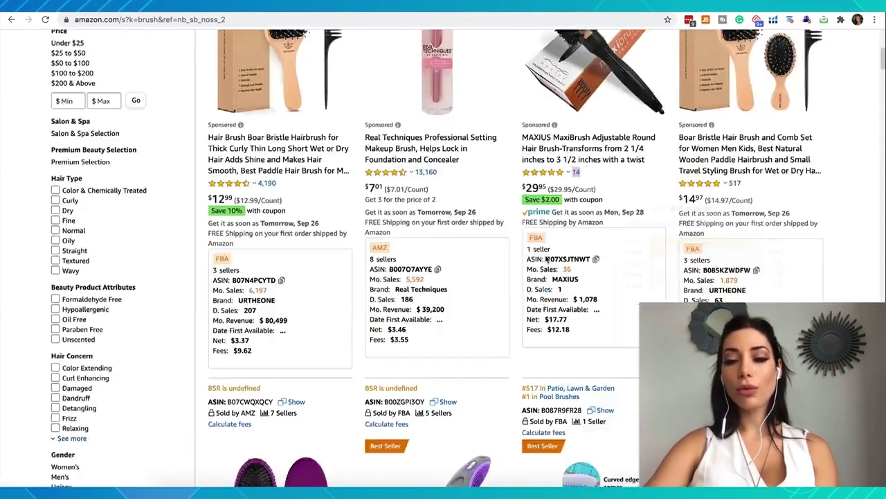
scroll(546, 258, down, 1)
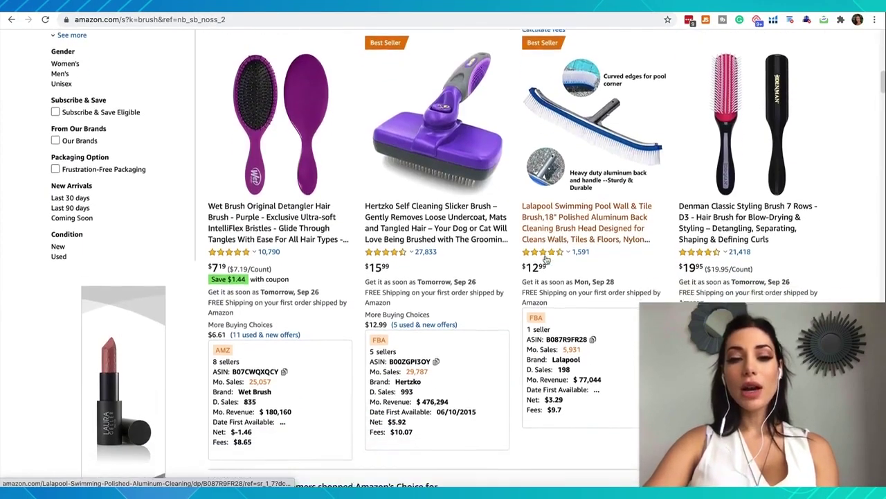
- Compare the rating breakdowns of the Amazon's Choice brushes, and switch to the Genround plastic bottle cutter listing to examine its ratings
scroll(544, 256, down, 6)
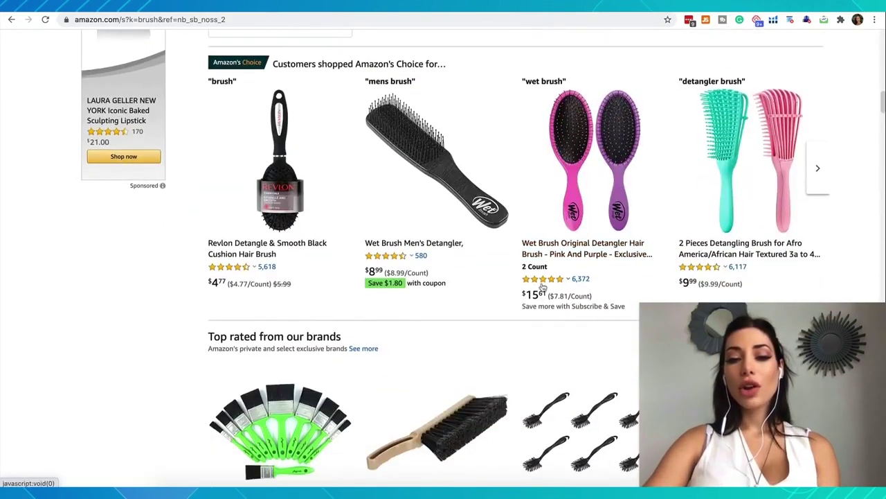
mouse_move(543, 286)
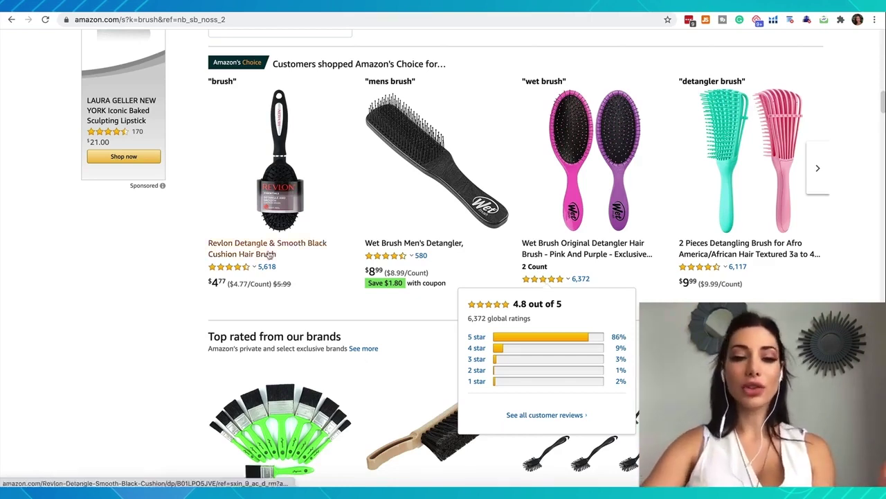
mouse_move(245, 270)
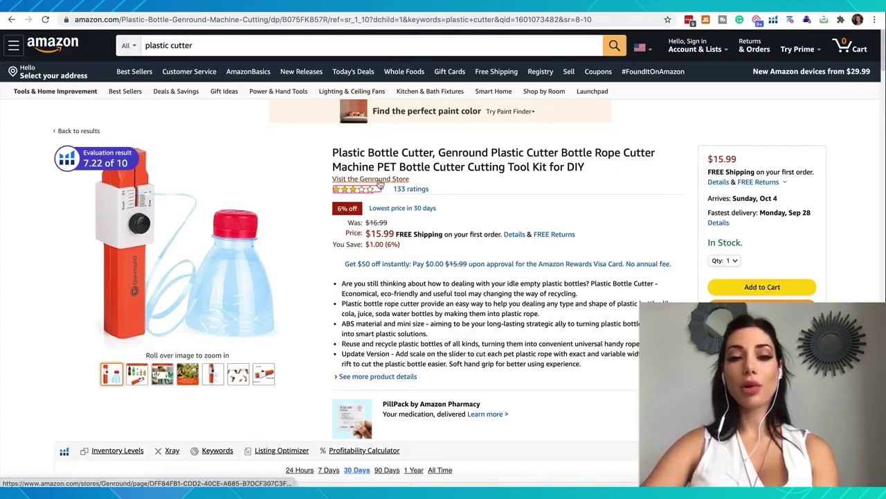
mouse_move(350, 198)
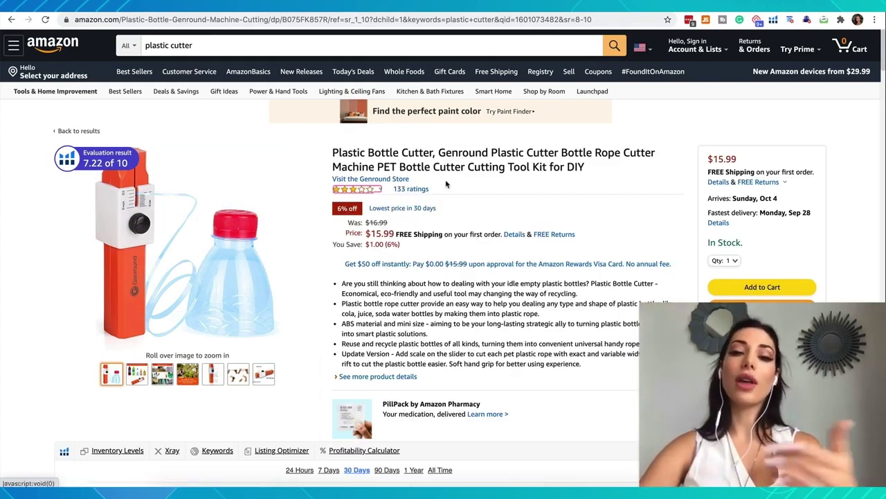
mouse_move(363, 190)
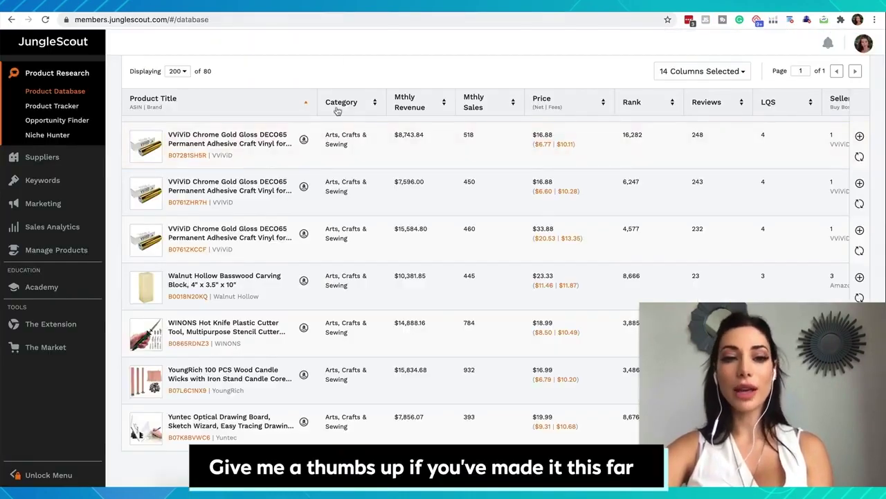
- Switch back to the Jungle Scout Product Database and check the maximum rating value in its filters
scroll(337, 111, up, 20)
scroll(337, 111, down, 1)
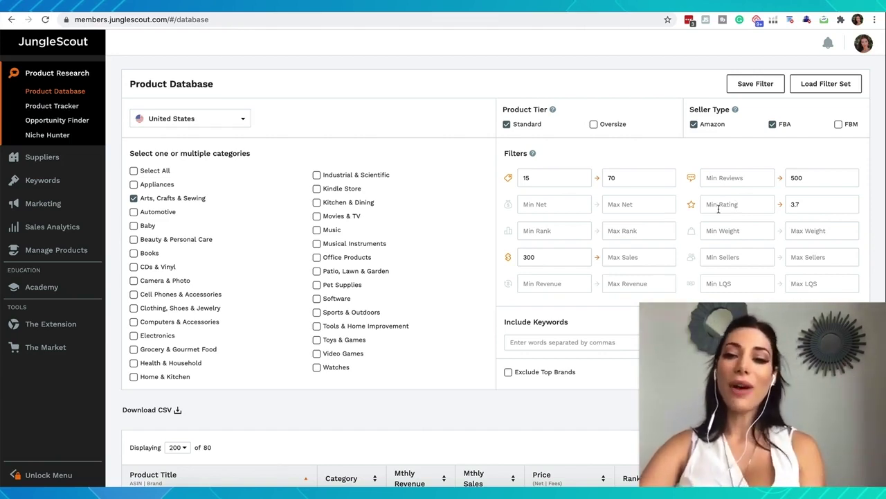
drag(802, 204, 769, 205)
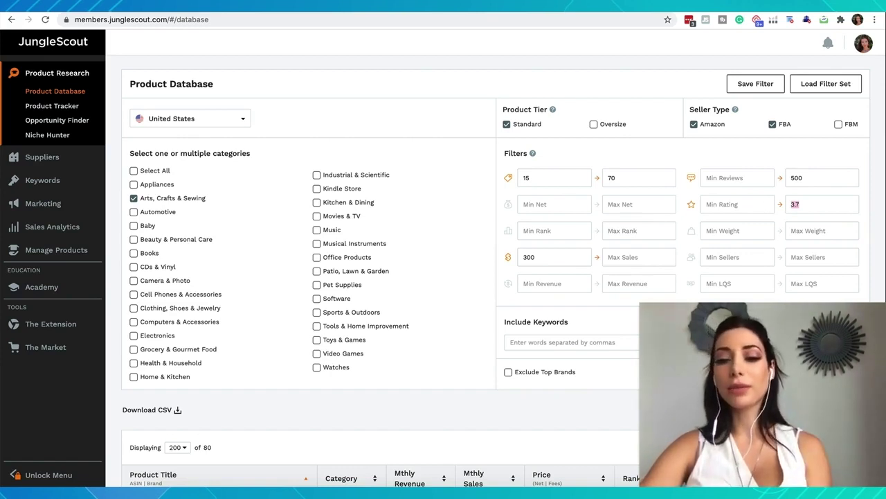
- Try excluding top brands from the product filters, and clear that option again
scroll(663, 297, down, 1)
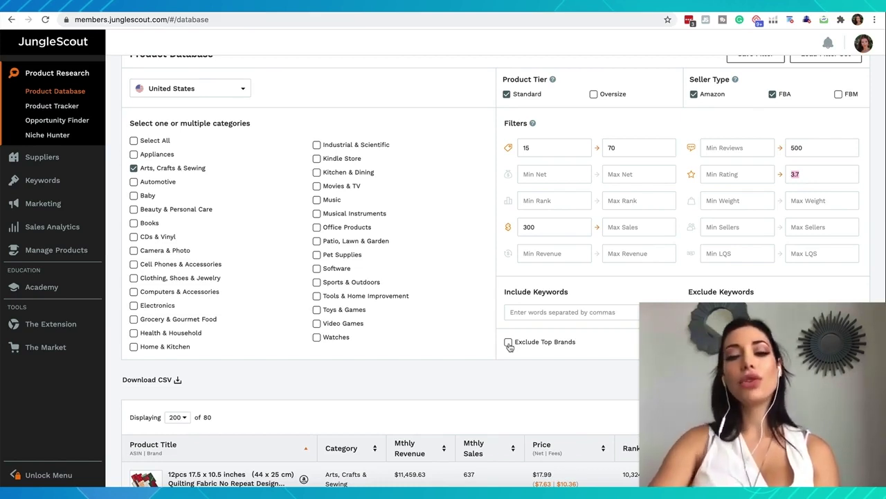
click(509, 343)
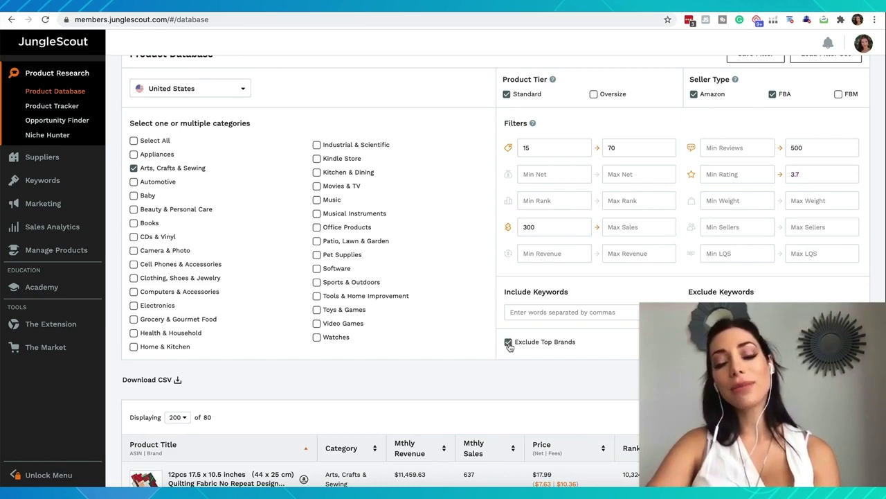
click(508, 342)
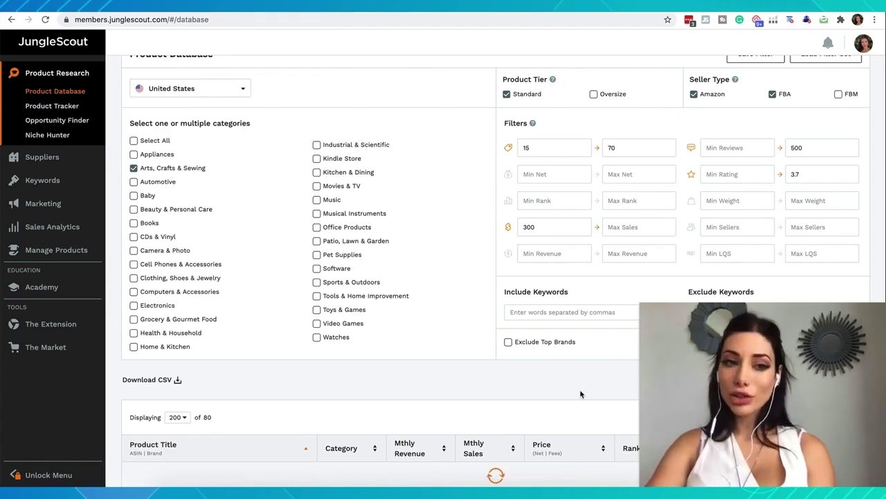
- Review the Arts, Crafts & Sewing search results alongside the filter settings that produced them
scroll(354, 262, down, 5)
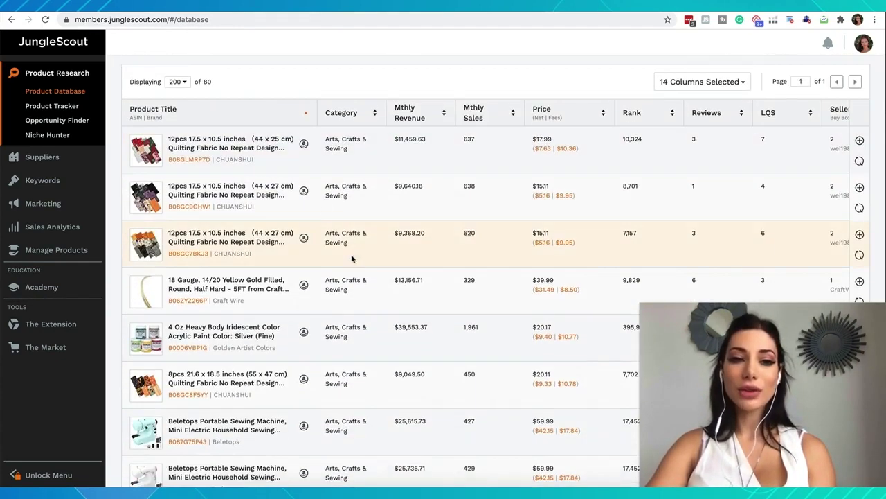
scroll(195, 83, up, 1)
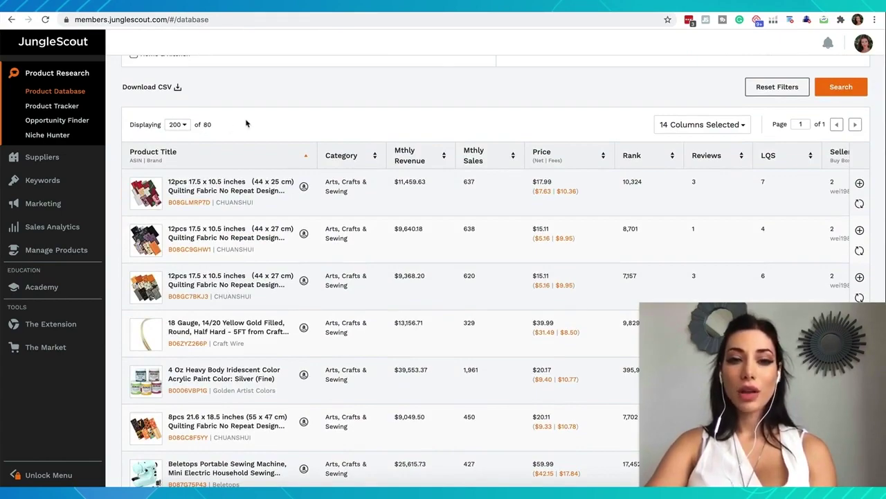
scroll(301, 132, up, 5)
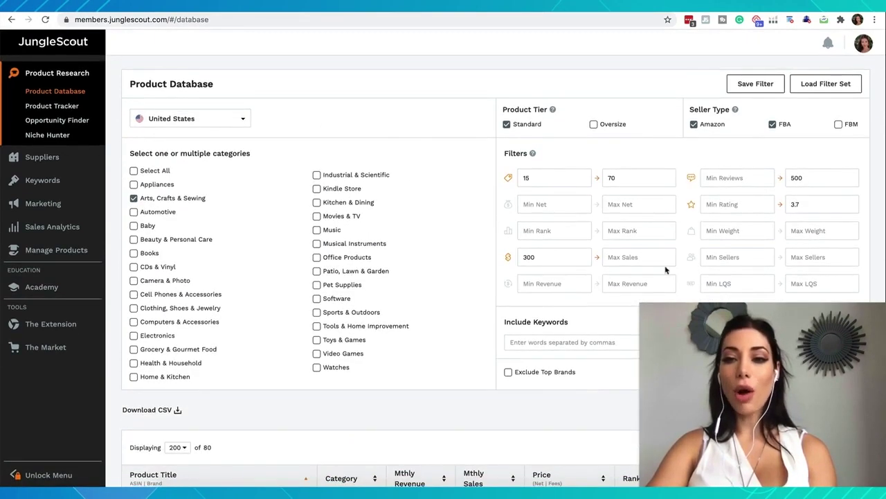
scroll(496, 270, down, 1)
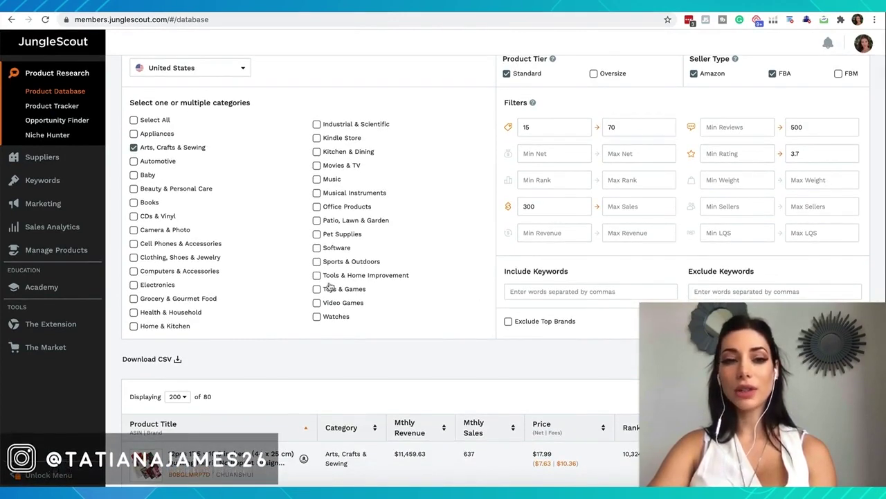
scroll(330, 286, down, 4)
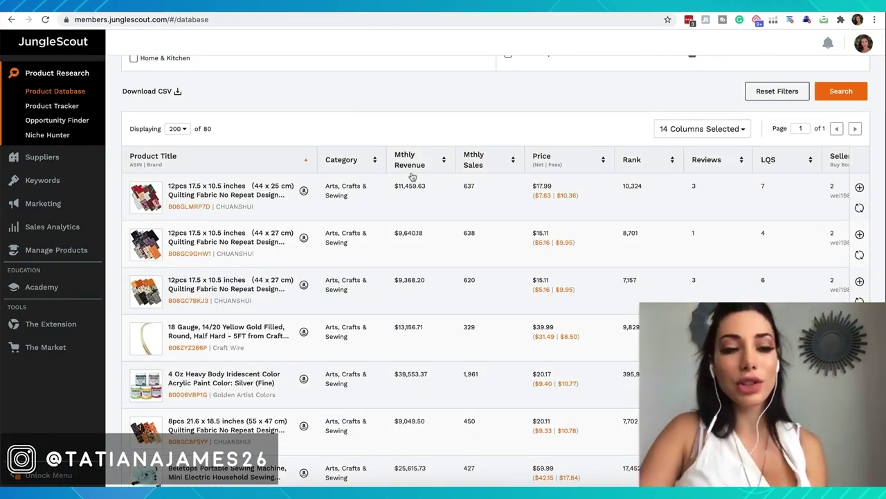
scroll(412, 177, up, 5)
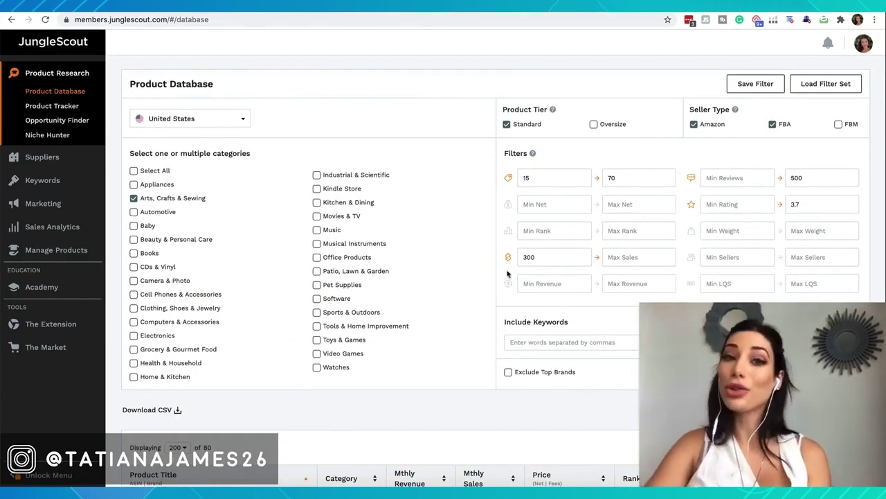
scroll(507, 274, down, 5)
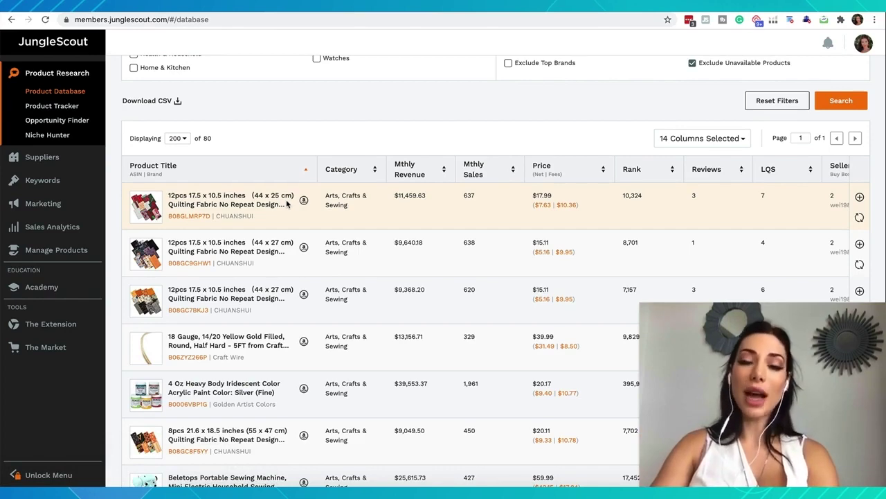
- Look through the product rows and preview the image of the 4 Oz Heavy Body Iridescent acrylic paint
scroll(207, 221, down, 3)
mouse_move(158, 221)
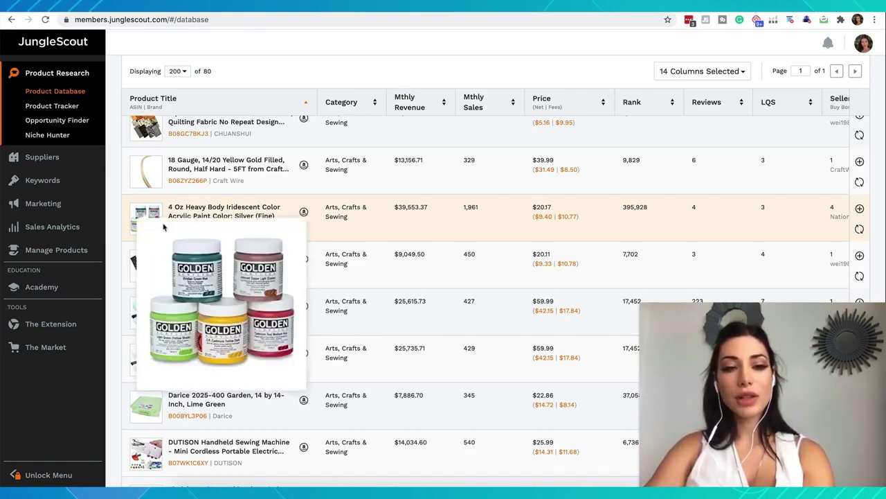
scroll(270, 186, up, 1)
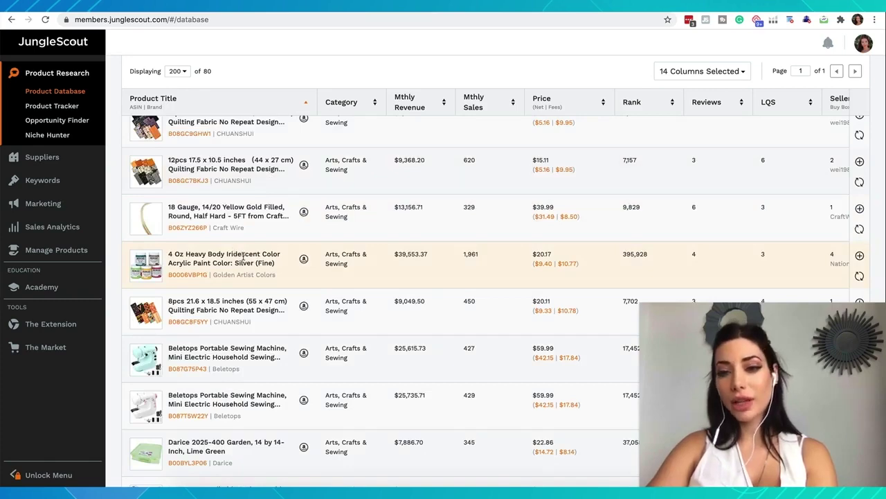
scroll(243, 257, up, 1)
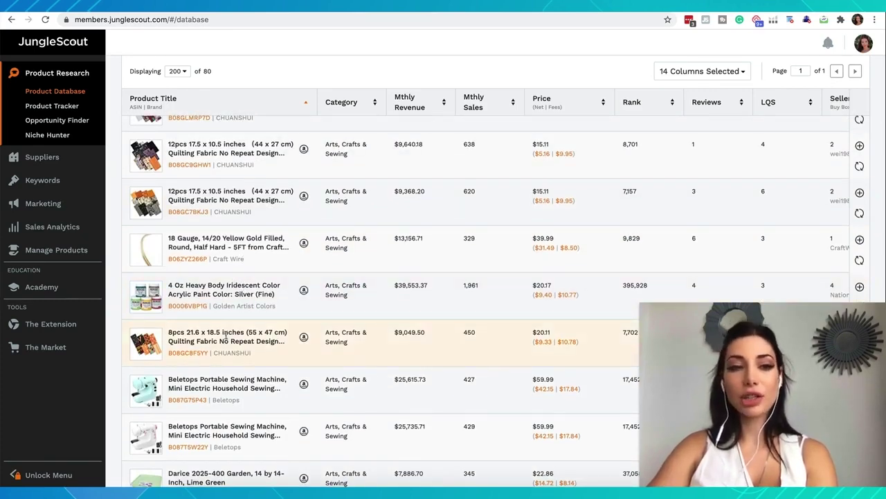
scroll(184, 347, down, 1)
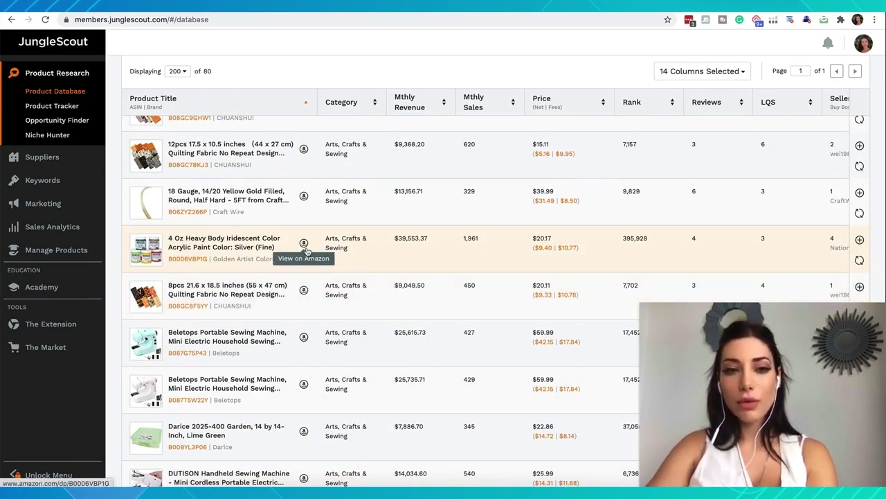
- Add the 4 Oz Heavy Body Iridescent acrylic paint to a new product group named Arts
scroll(343, 249, right, 5)
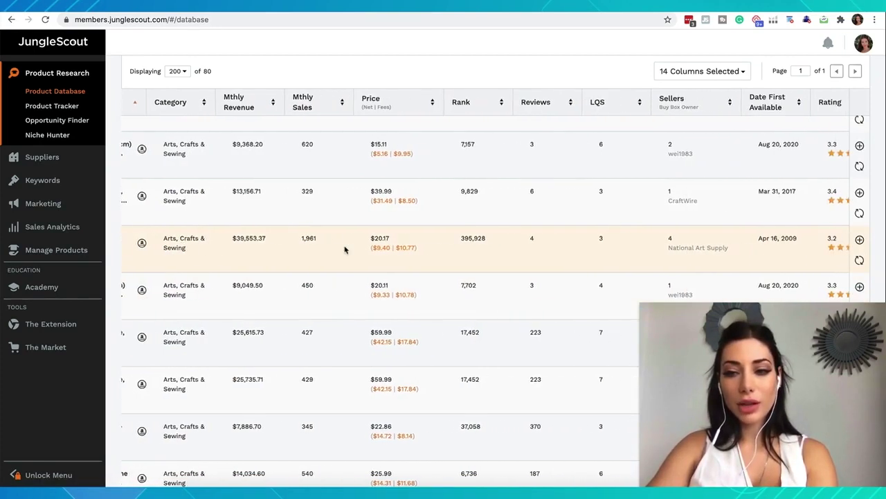
click(861, 241)
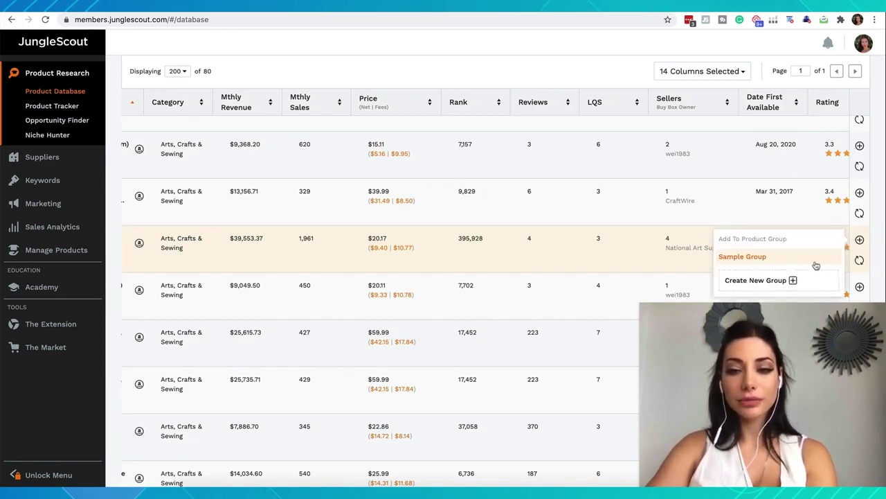
click(784, 283)
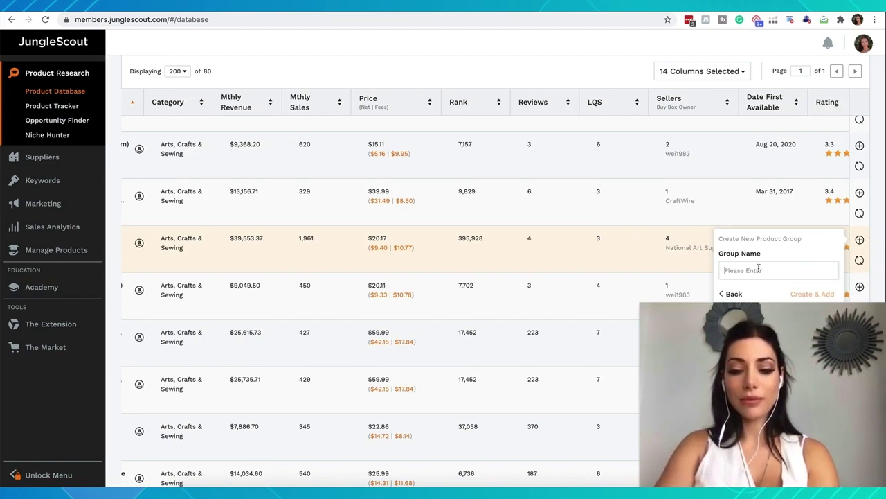
text(Arts)
click(809, 294)
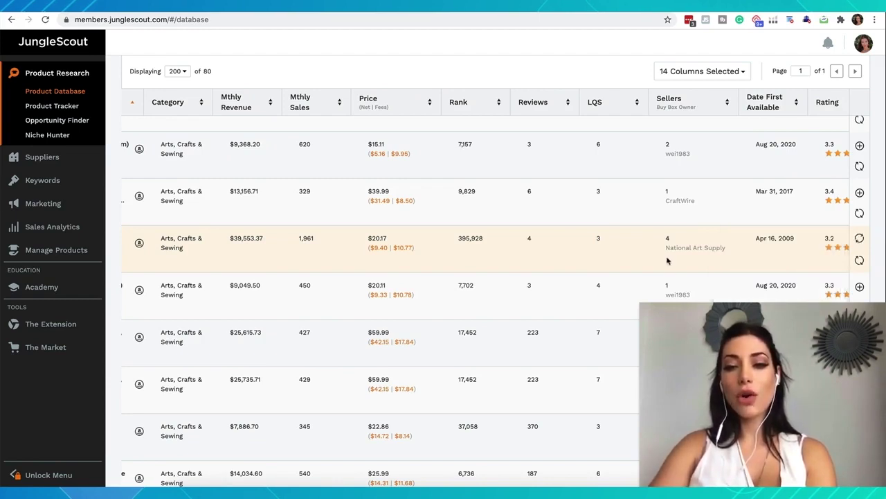
- Examine the fees and net amount of the blue Beletops portable sewing machine in the FBA Profit Calculator, and close it
scroll(648, 260, left, 1)
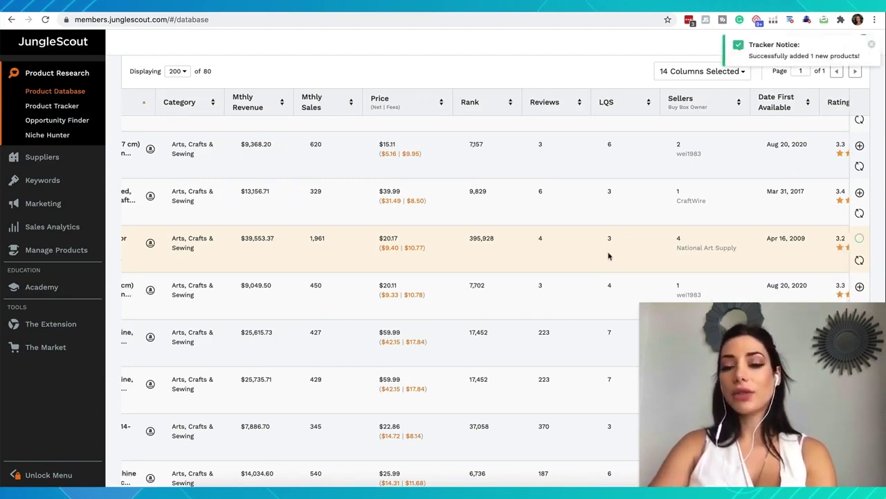
scroll(609, 256, left, 5)
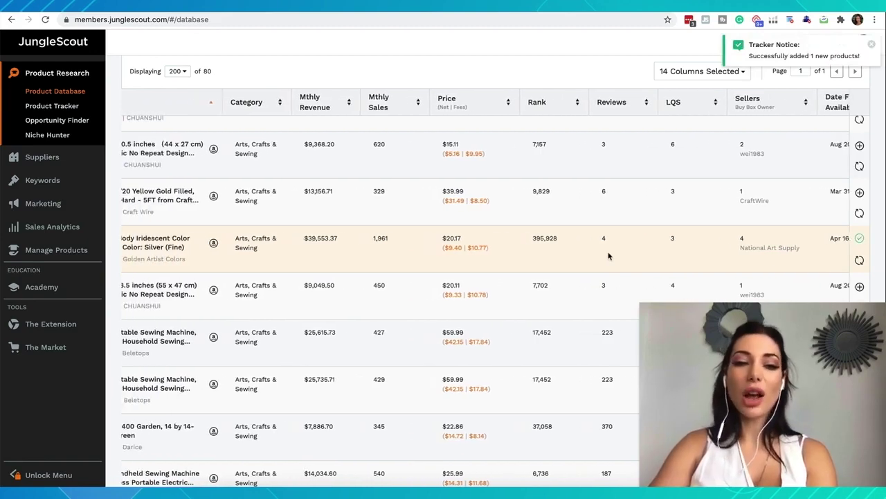
scroll(608, 256, left, 1)
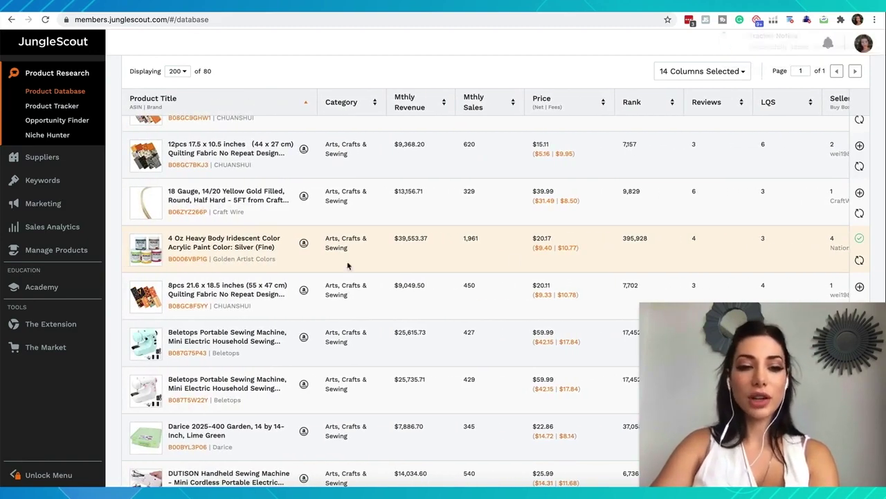
scroll(264, 247, down, 1)
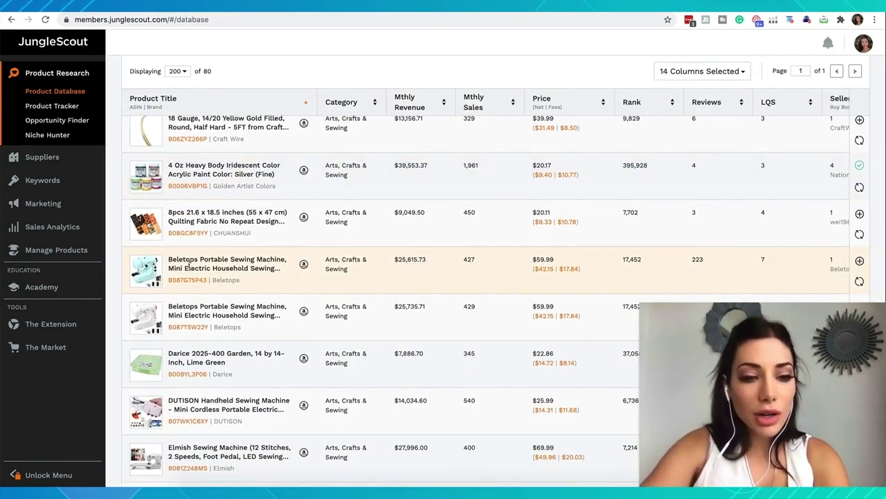
mouse_move(148, 279)
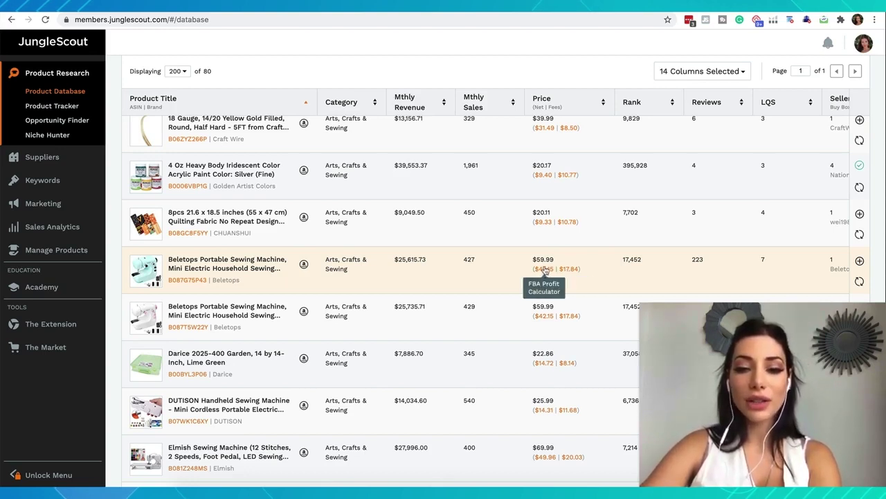
click(544, 270)
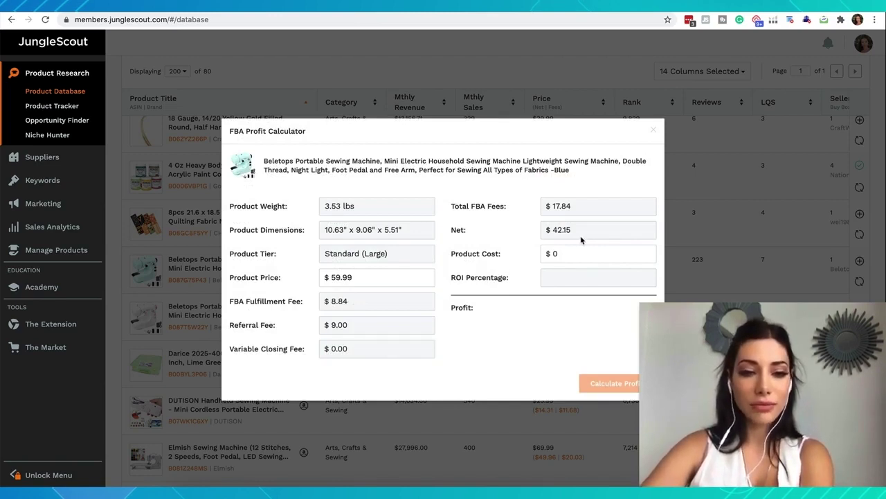
click(696, 283)
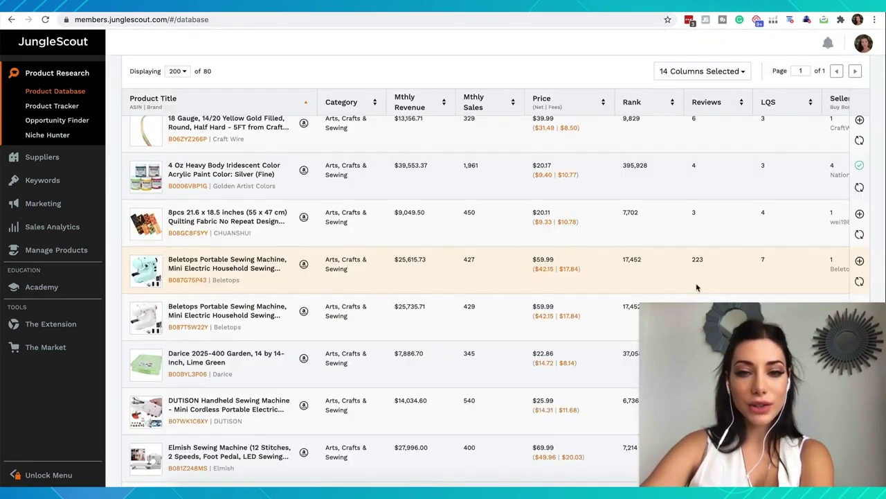
- Add the blue Beletops portable sewing machine to the existing Arts product group
click(860, 261)
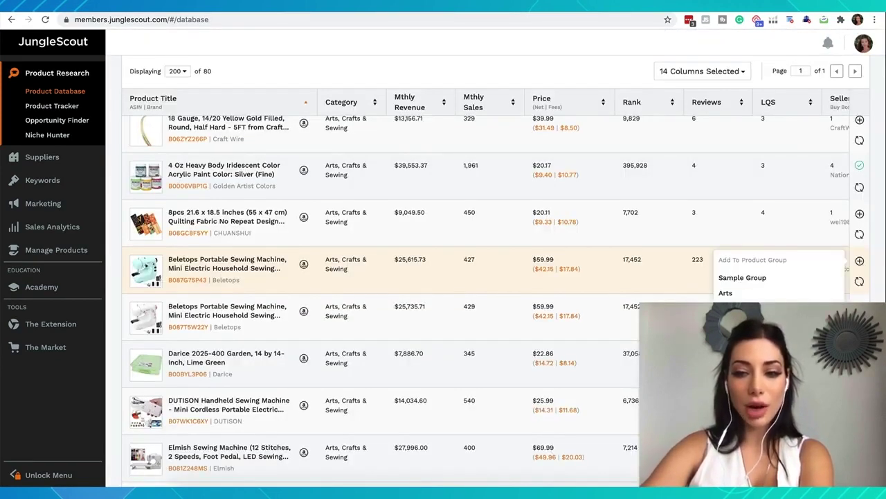
click(727, 293)
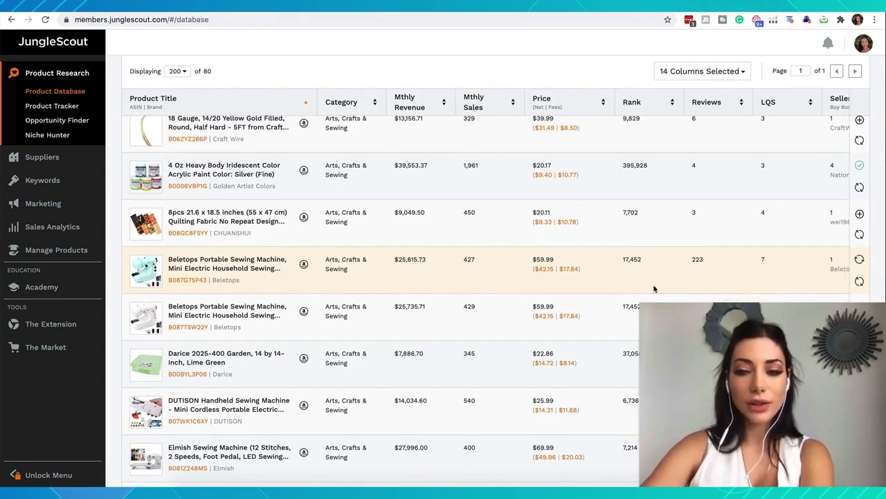
scroll(167, 315, down, 1)
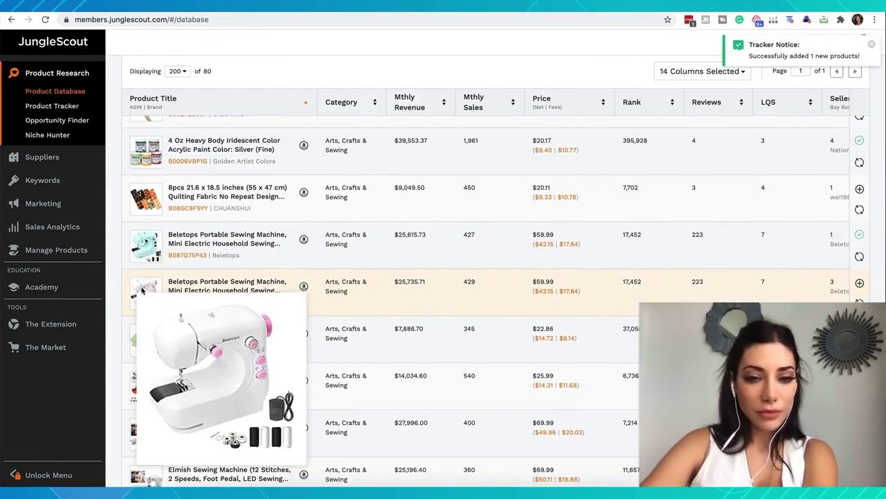
- Check the DUTISON Handheld Sewing Machine's fees in the FBA Profit Calculator and add the product to the Arts group
scroll(208, 263, down, 3)
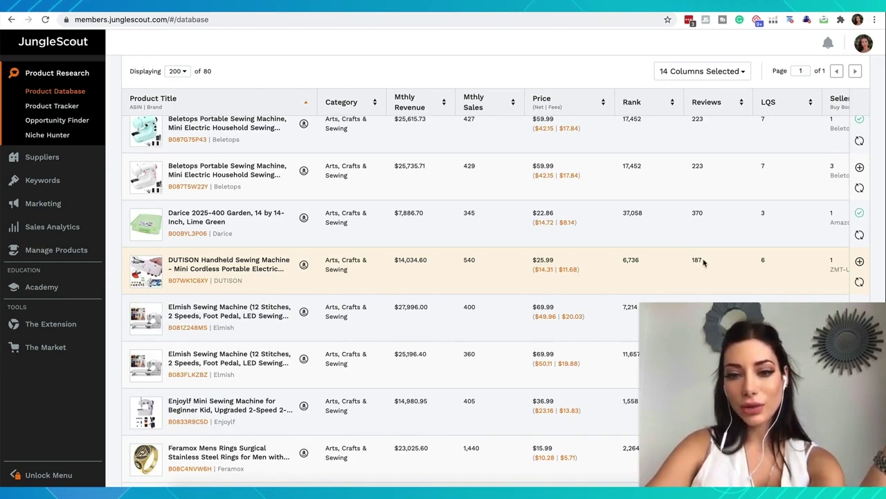
click(544, 270)
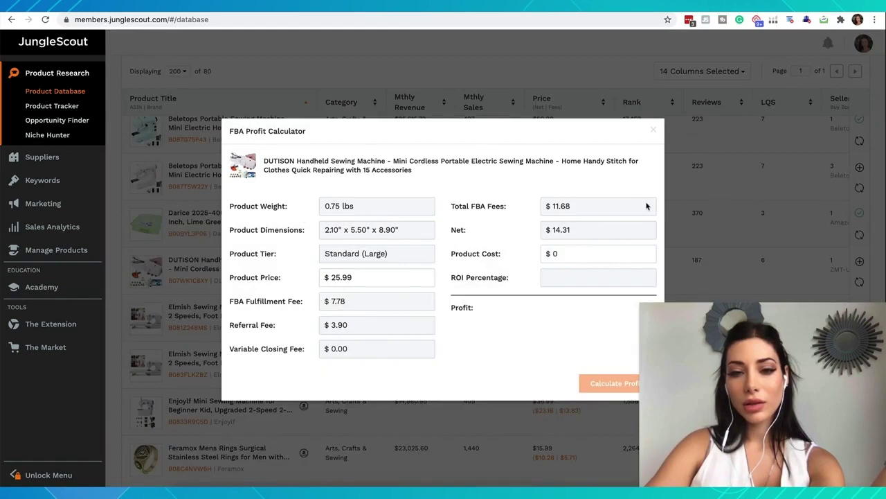
click(654, 131)
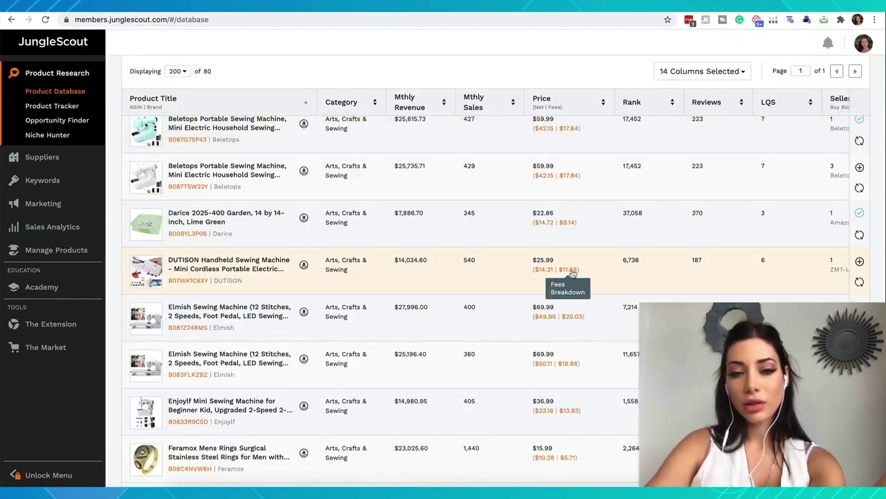
click(859, 262)
click(775, 293)
- Look through the next product rows and preview the images of the Feramox mens ring and the Darice case
scroll(267, 301, down, 3)
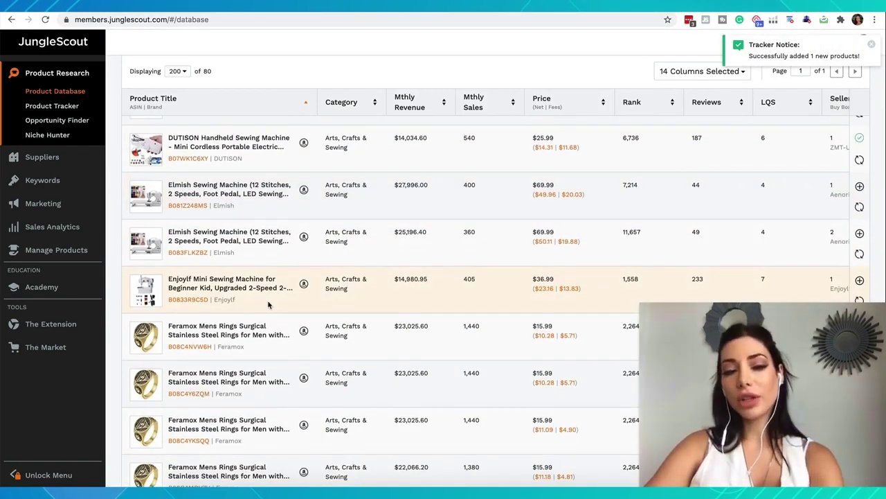
scroll(269, 304, down, 3)
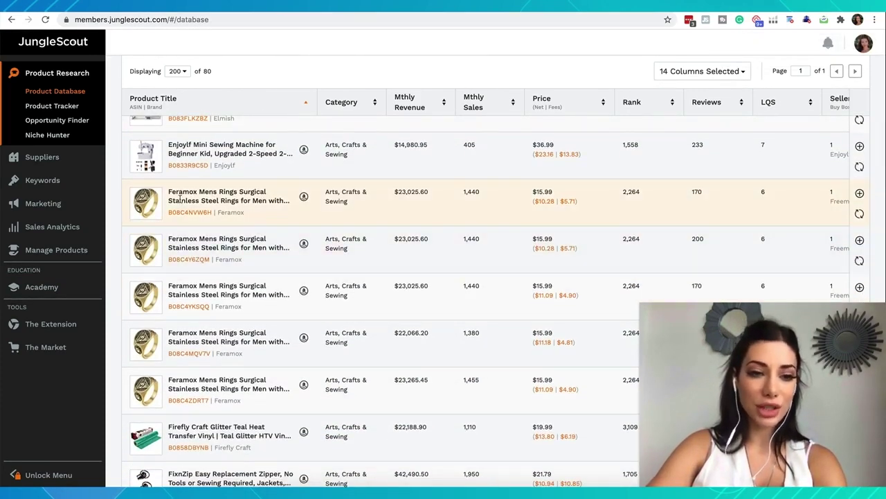
mouse_move(143, 200)
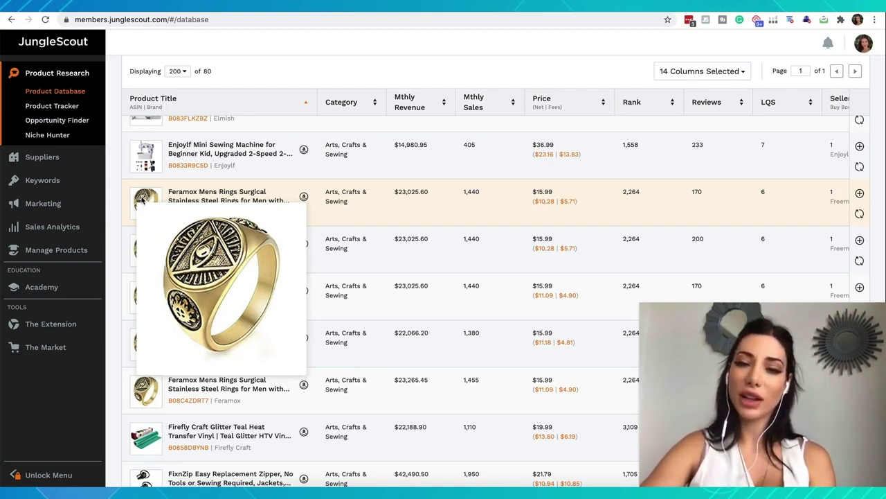
scroll(141, 201, up, 3)
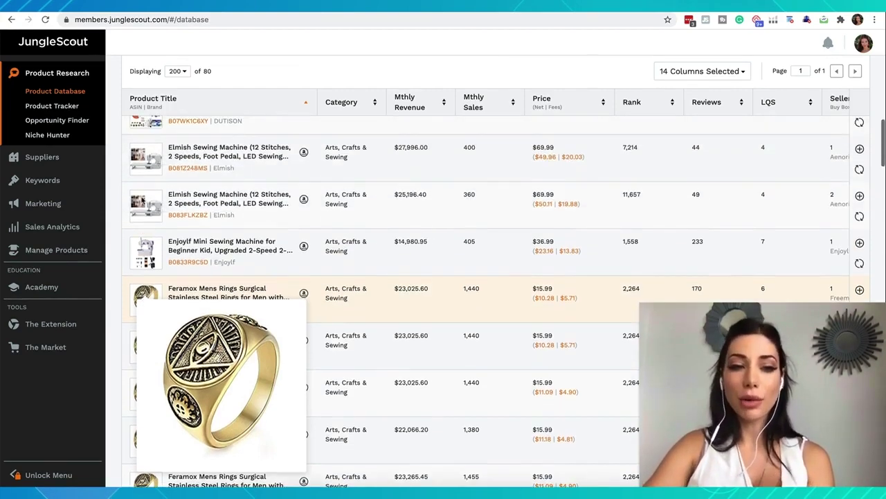
mouse_move(155, 168)
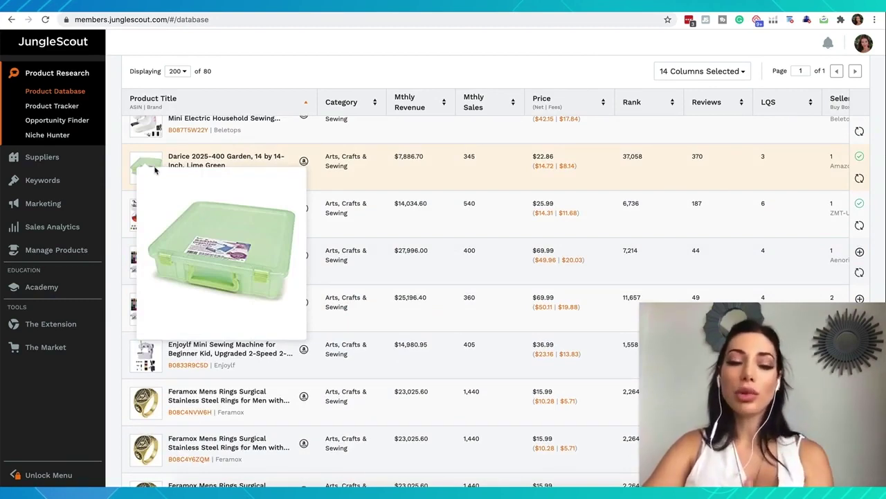
scroll(186, 295, down, 2)
mouse_move(149, 263)
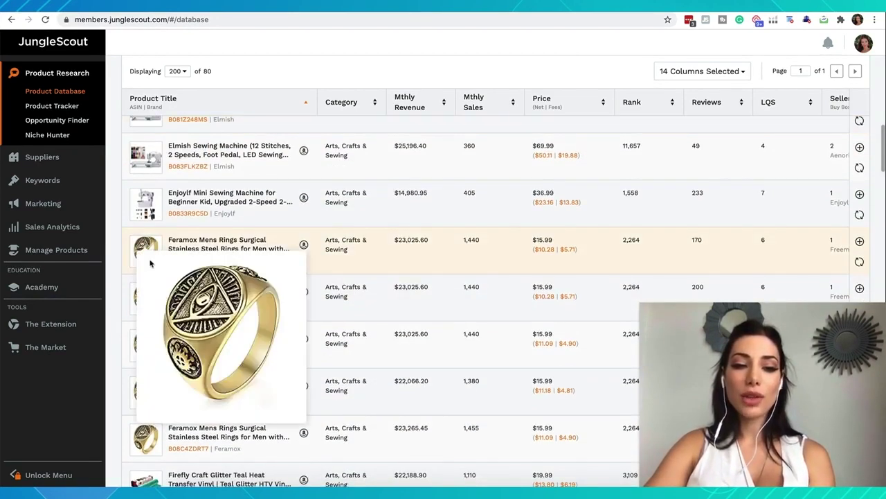
- Add the Firefly Craft Glitter Teal Heat Transfer Vinyl to the Arts product group
scroll(177, 253, down, 3)
scroll(178, 253, down, 1)
mouse_move(154, 235)
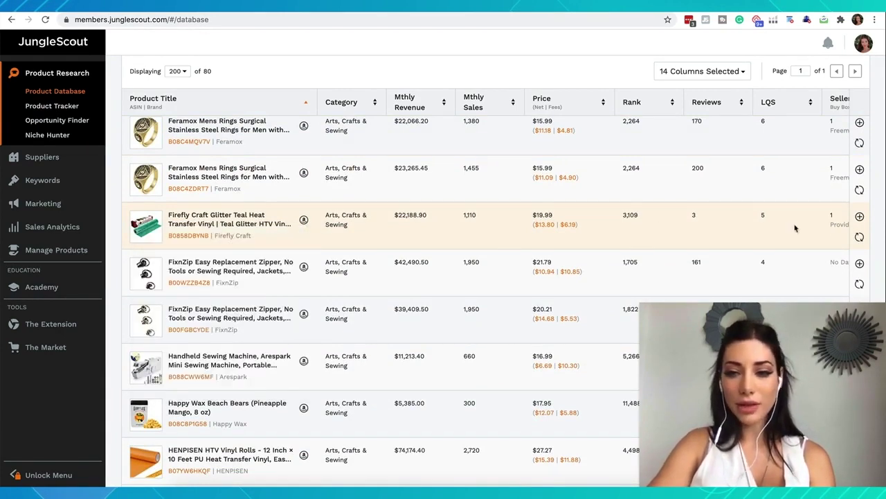
click(859, 218)
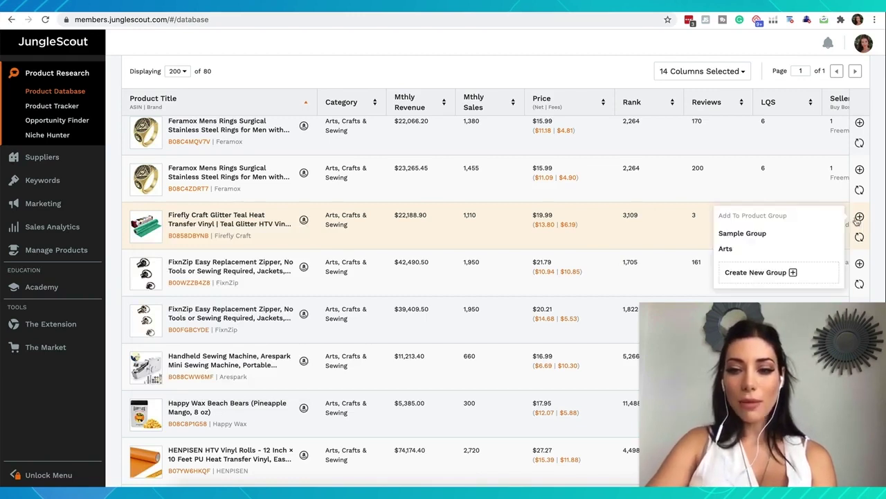
click(753, 248)
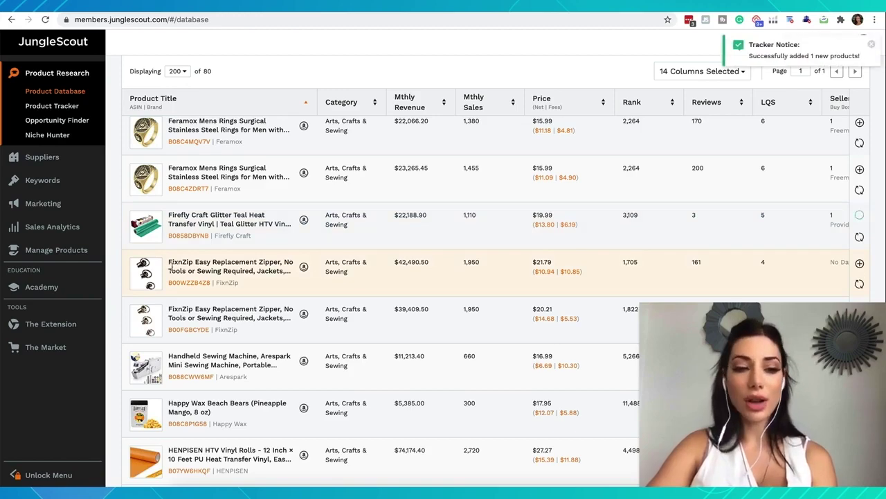
- Add the Baby category to the Arts, Crafts & Sewing filter, rerun the search and review the updated product list
scroll(170, 267, down, 1)
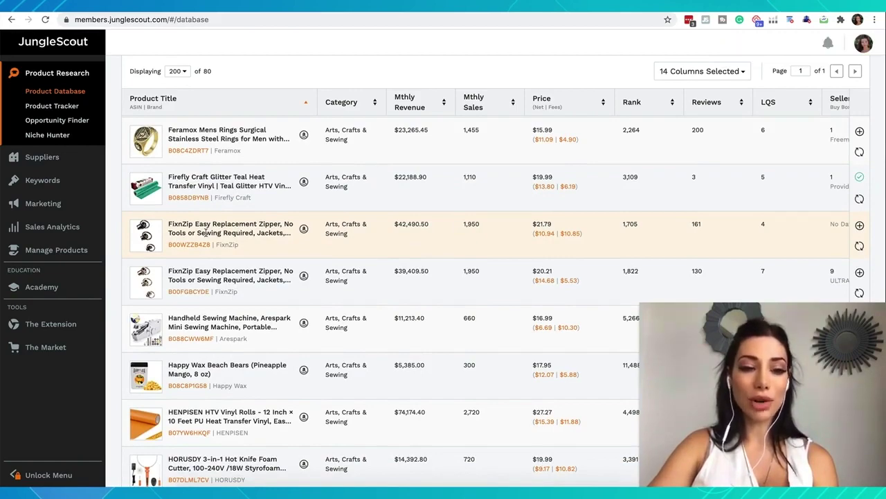
scroll(187, 270, down, 6)
scroll(191, 289, down, 15)
scroll(191, 289, up, 20)
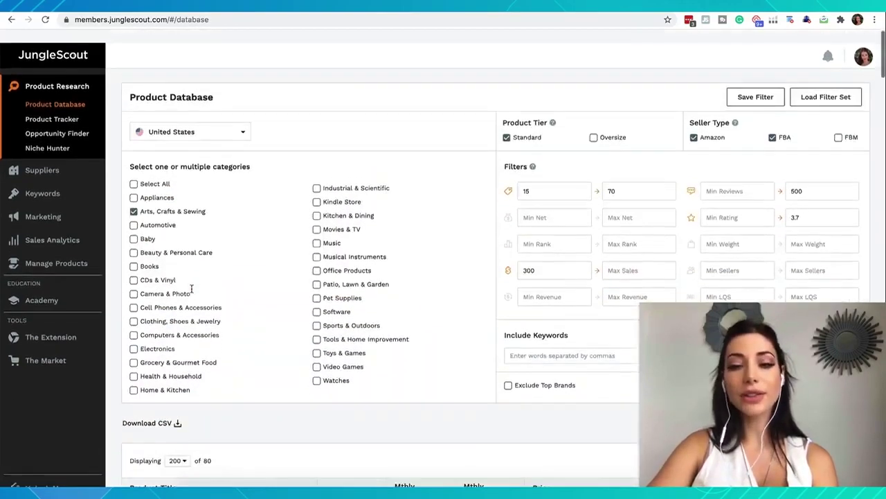
scroll(191, 289, down, 4)
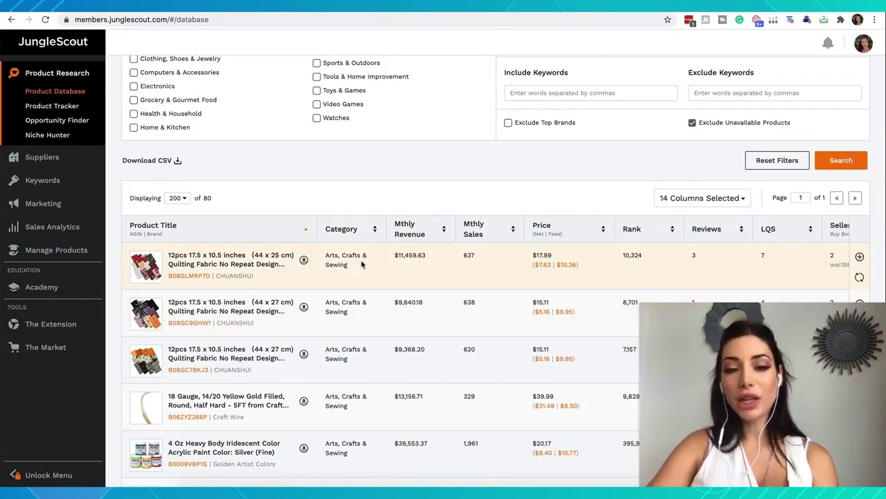
scroll(361, 264, up, 4)
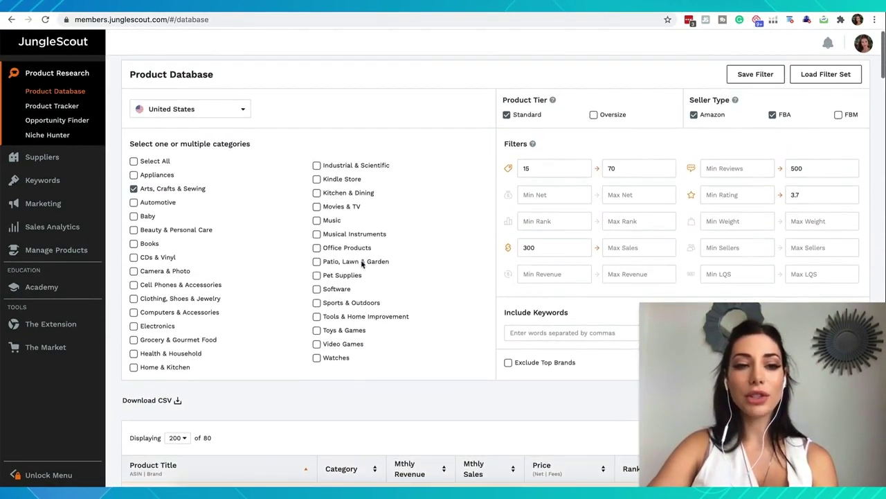
click(134, 216)
scroll(298, 422, down, 1)
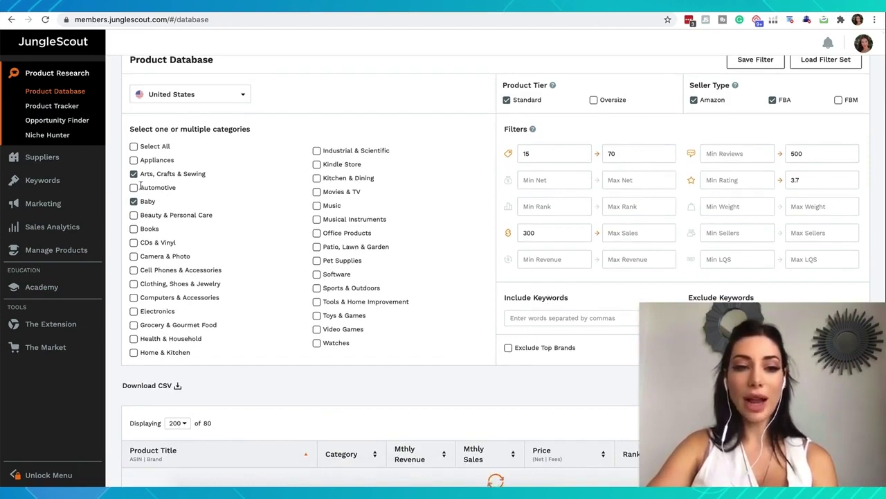
scroll(193, 399, down, 5)
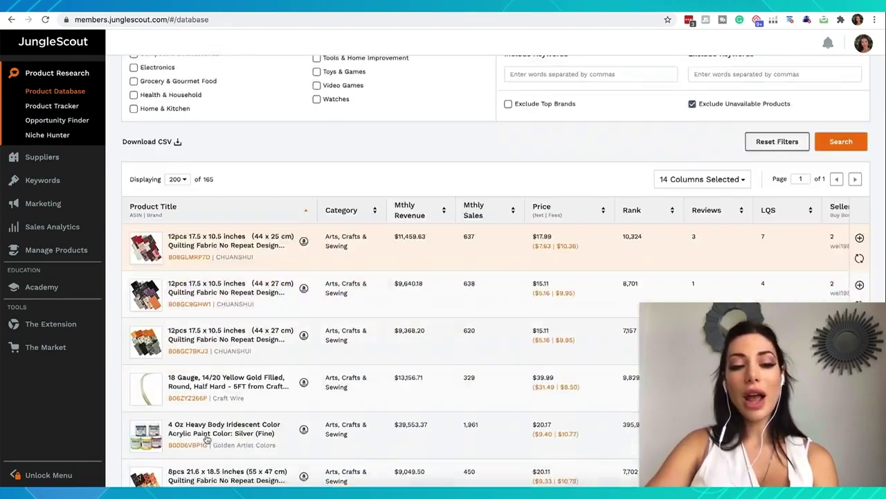
scroll(213, 170, up, 1)
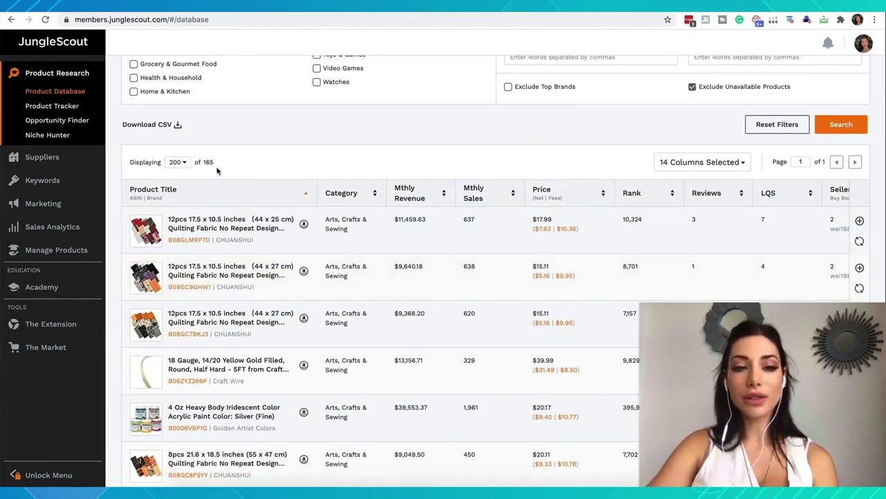
- Review the saved products in the Product Tracker and open the DUTISON Handheld Sewing Machine's Amazon listing
scroll(217, 170, up, 3)
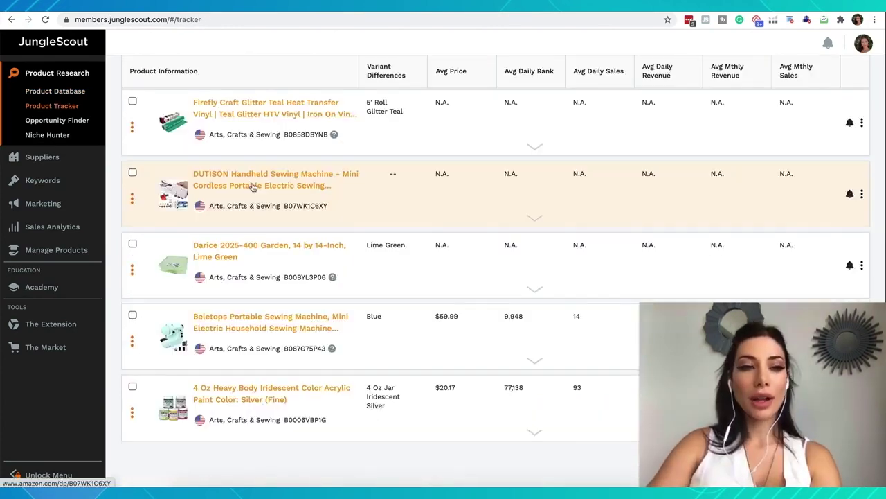
scroll(251, 189, up, 2)
scroll(250, 191, down, 1)
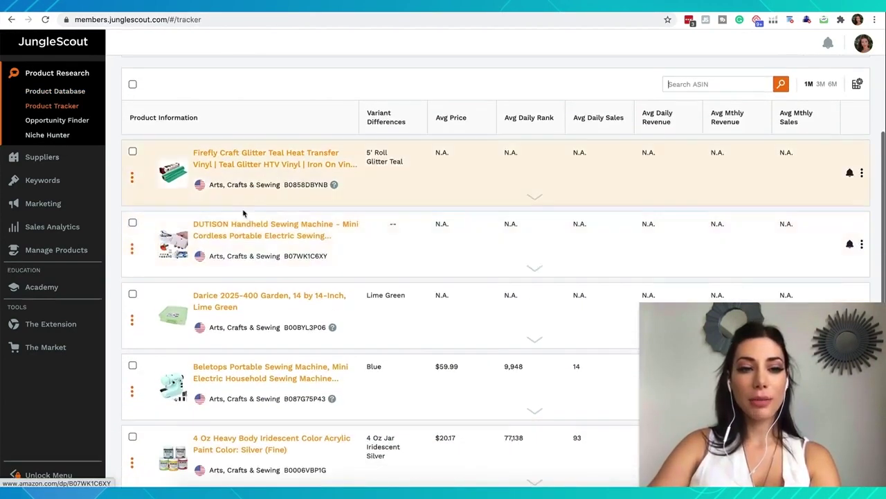
scroll(229, 253, down, 1)
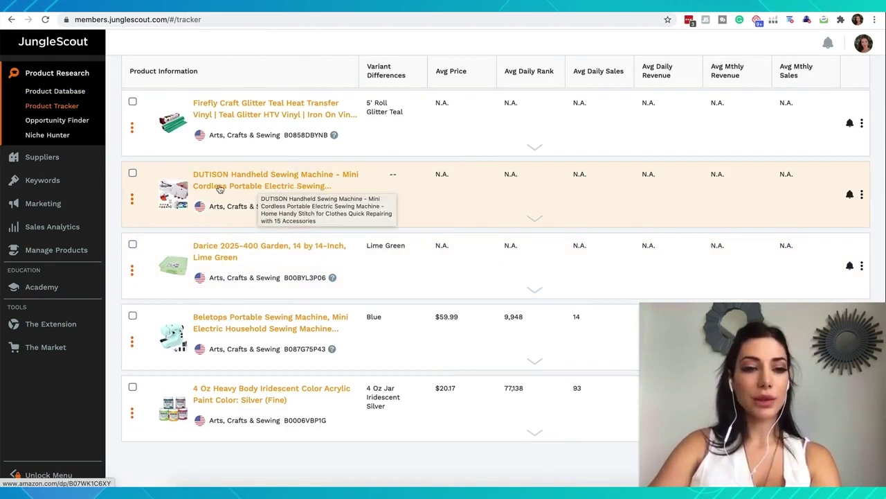
click(253, 193)
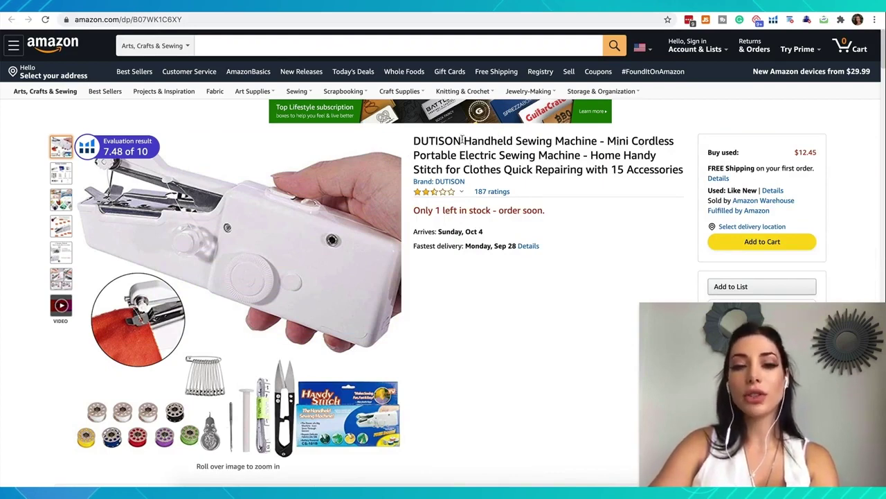
- Copy the product name from the listing title into the Amazon search without the brand, leaving "Handheld Sewing Machine"
drag(597, 140, 469, 133)
key(ctrl+c)
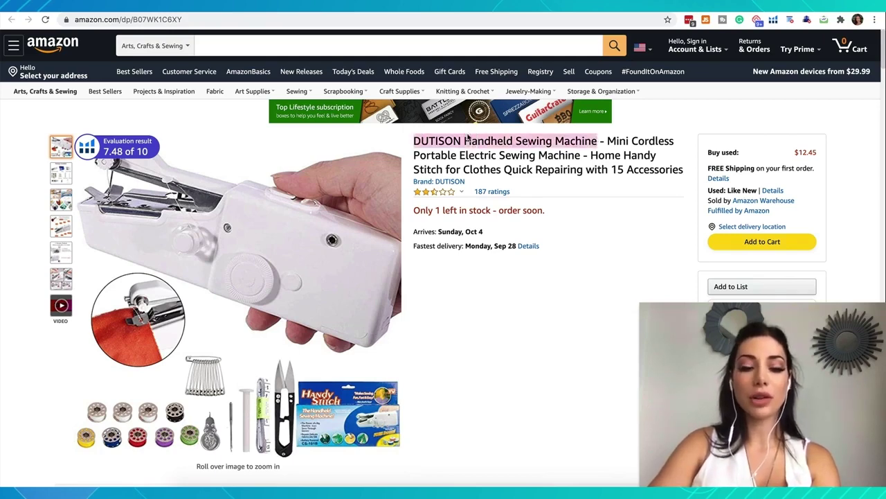
click(249, 48)
key(ctrl+v)
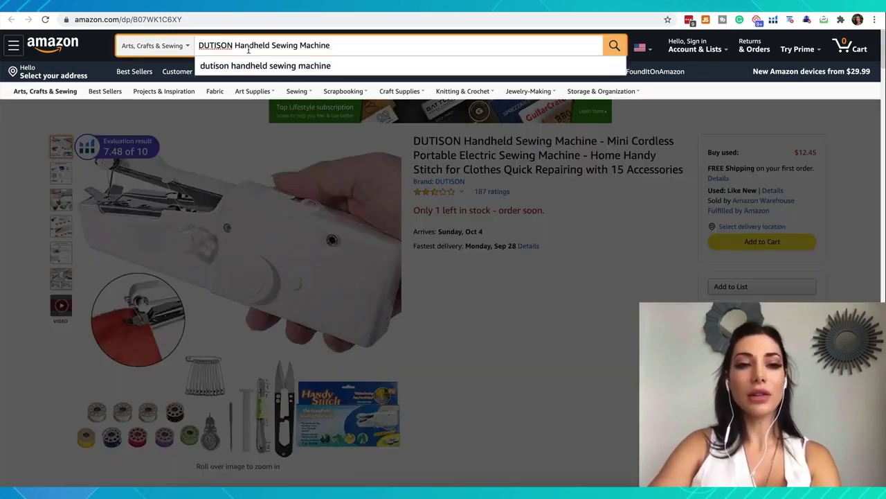
drag(215, 47, 198, 46)
key(BackSpace)
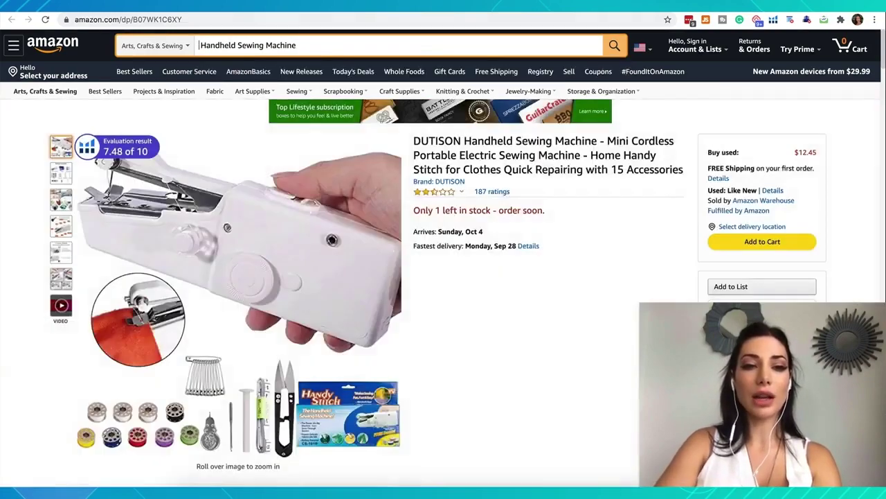
key(Delete)
- Widen the Amazon search scope to All Departments and run the search for Handheld Sewing Machine
click(166, 45)
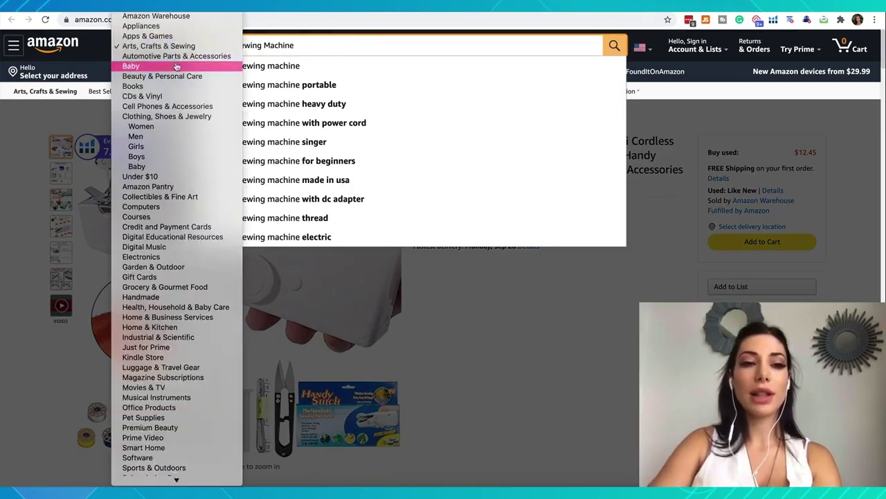
key(Escape)
click(178, 44)
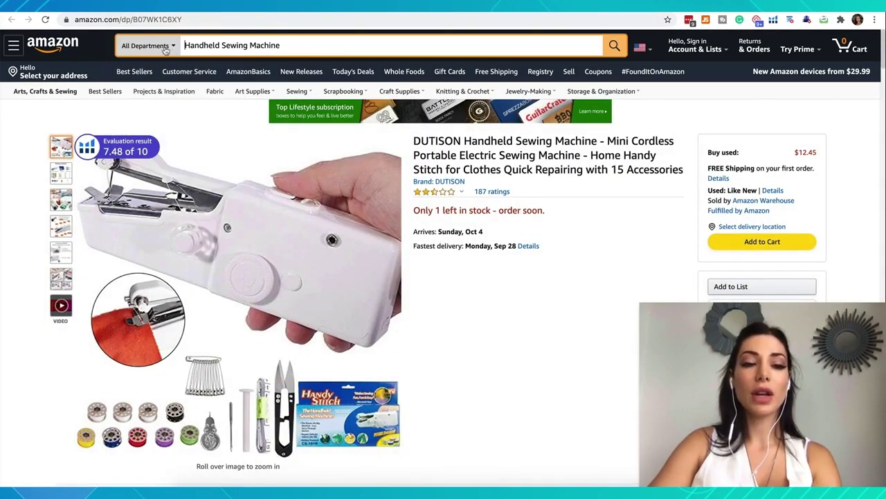
click(614, 45)
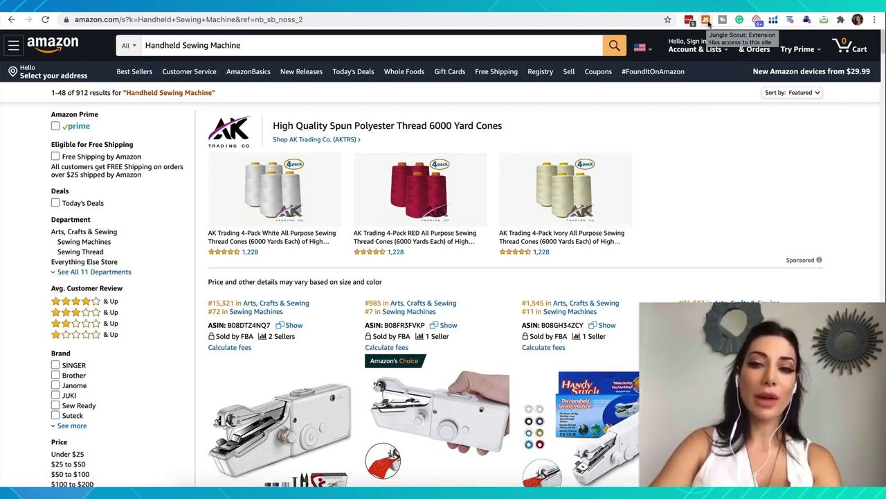
- Run the Jungle Scout extension on the search results and examine the listed products' prices, sales and reviews
click(706, 20)
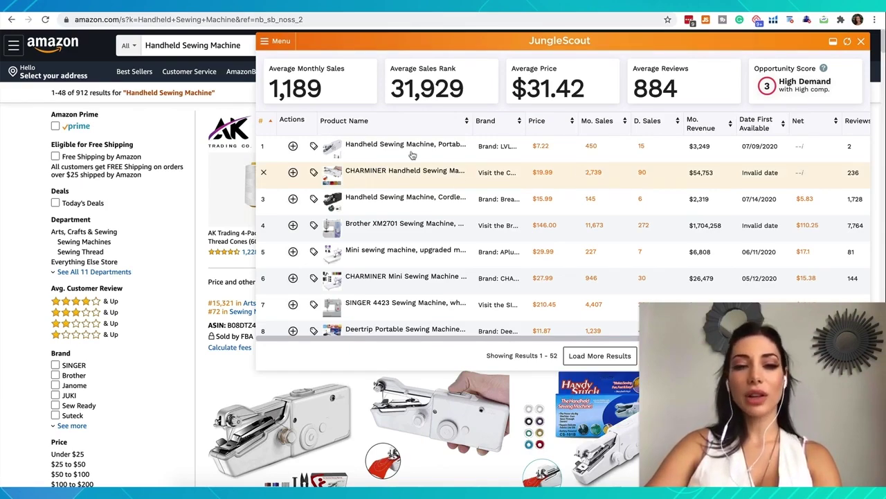
mouse_move(411, 154)
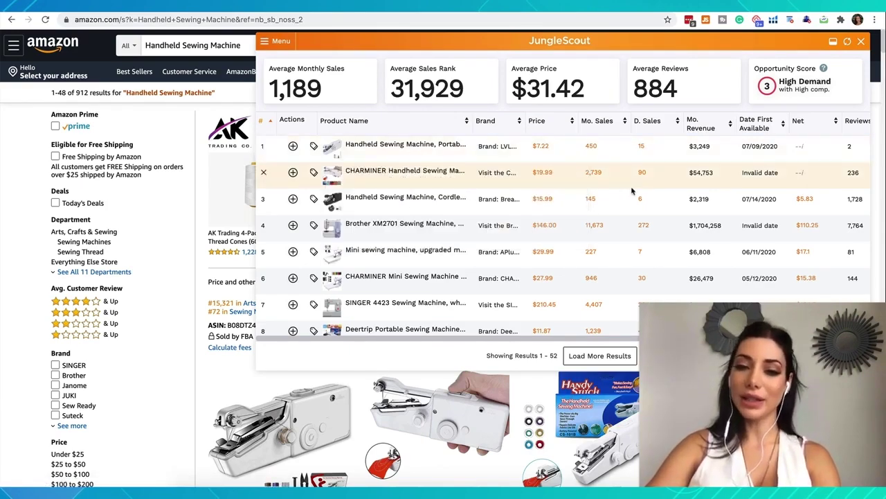
scroll(603, 277, down, 1)
scroll(603, 277, up, 1)
mouse_move(360, 177)
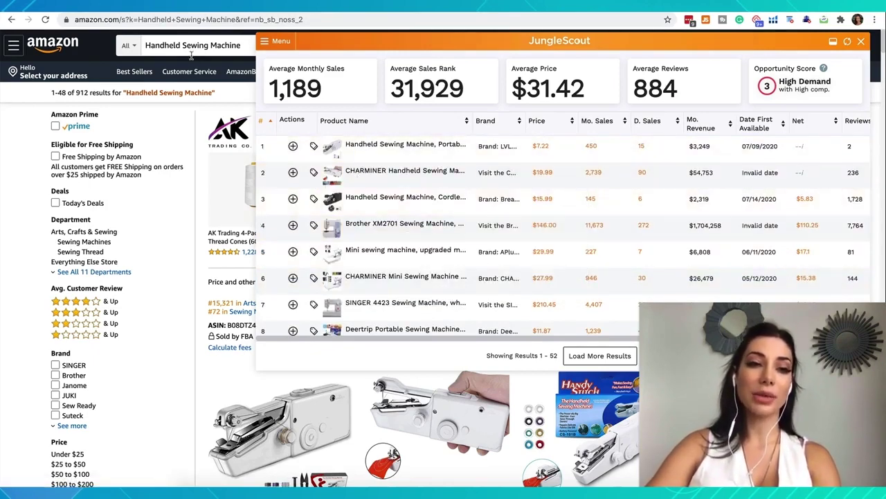
- Remove the Brother XM2701 sewing machine and the upgraded 2020 mini sewing machine from the extension's product table
mouse_move(339, 232)
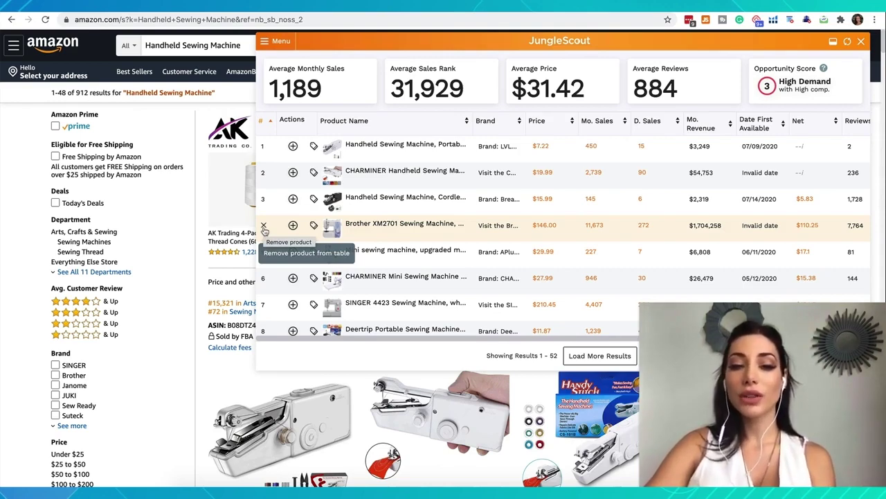
click(264, 227)
mouse_move(340, 231)
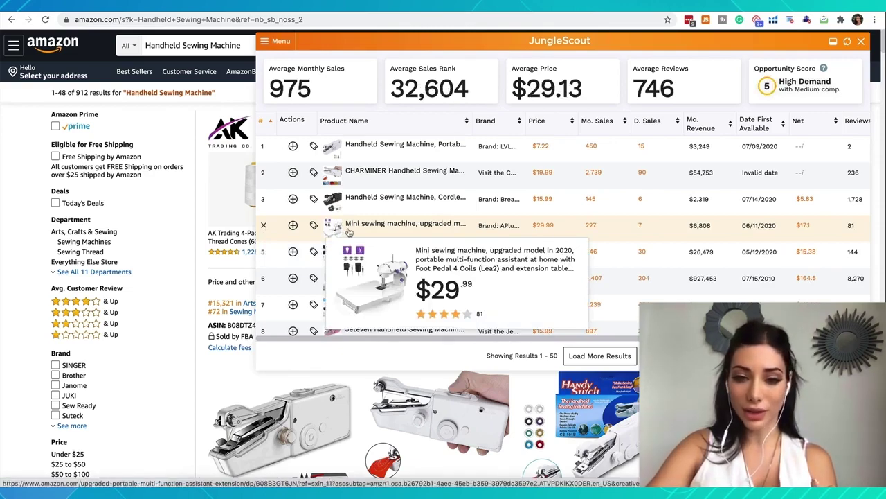
click(263, 226)
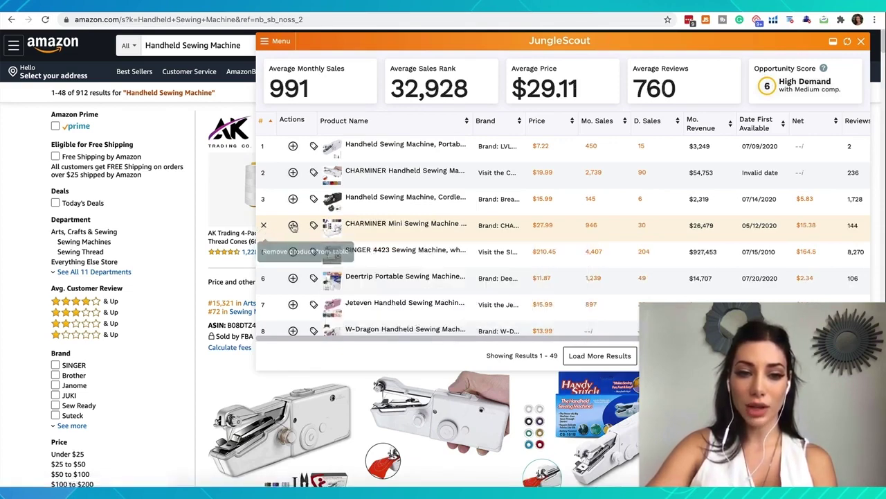
- Remove the CHARMINER Mini, SINGER 4423 and KPCB Mini sewing machines from the extension's product table
click(263, 226)
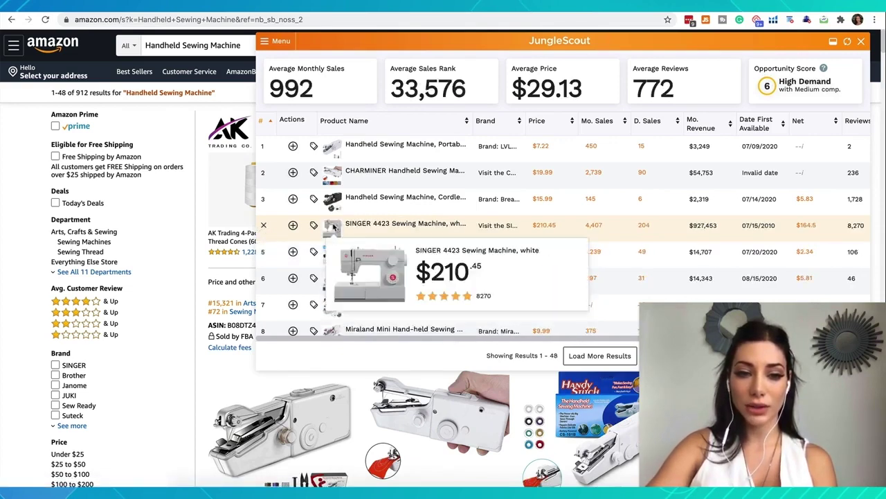
click(263, 226)
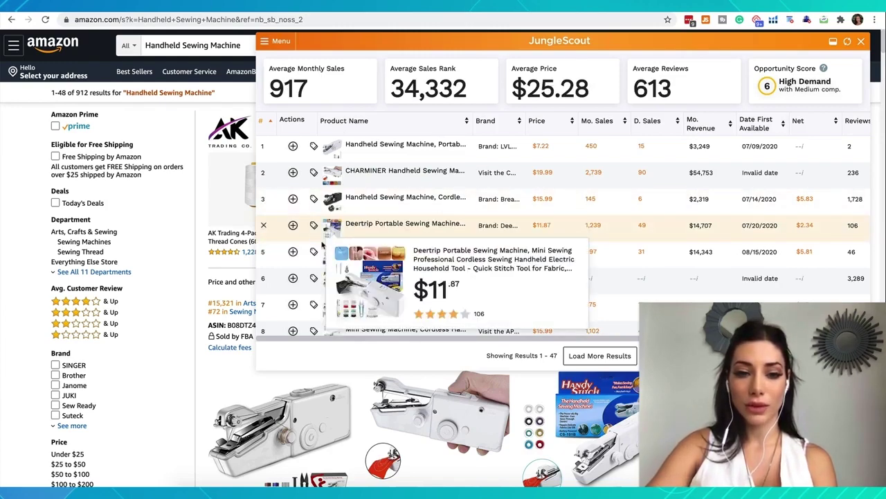
scroll(331, 253, down, 1)
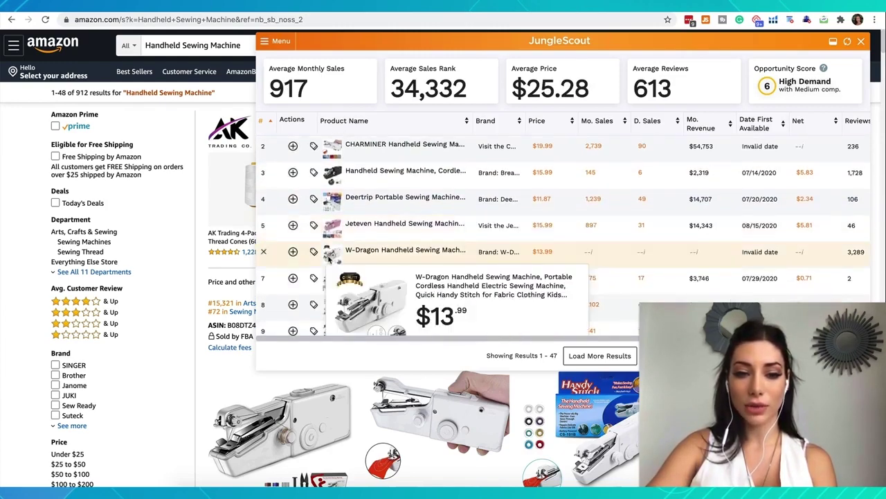
scroll(315, 284, down, 3)
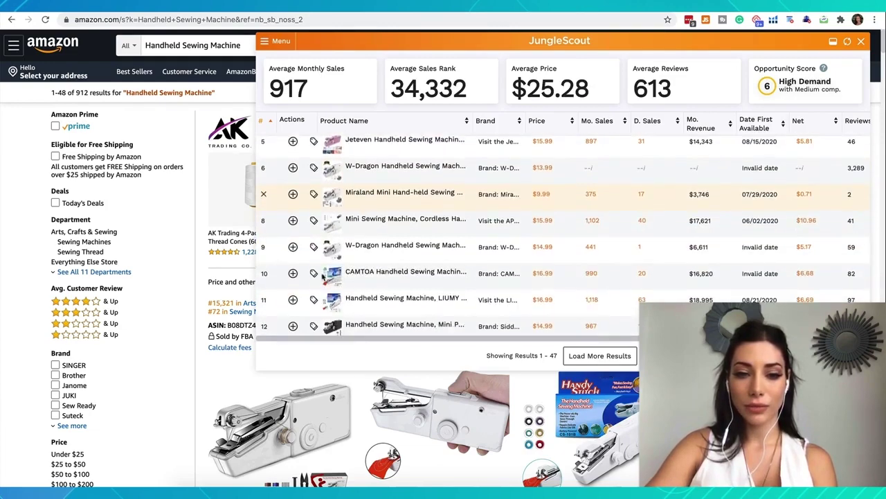
mouse_move(332, 257)
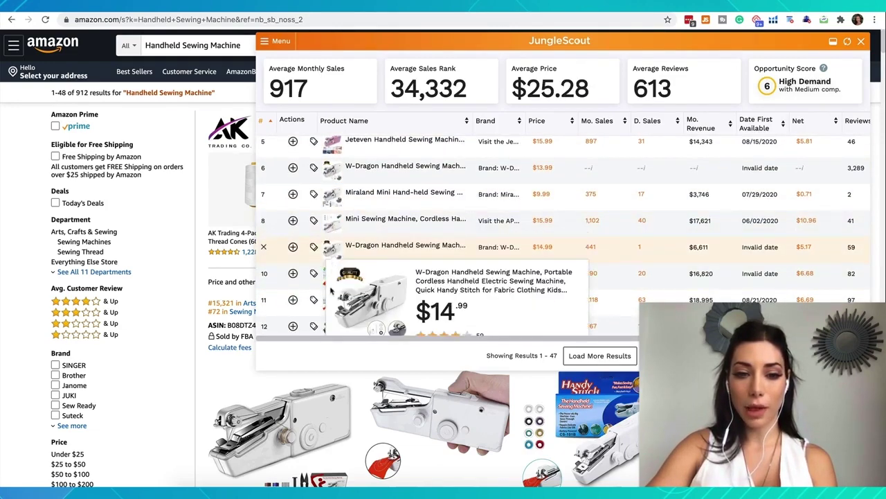
scroll(326, 228, down, 3)
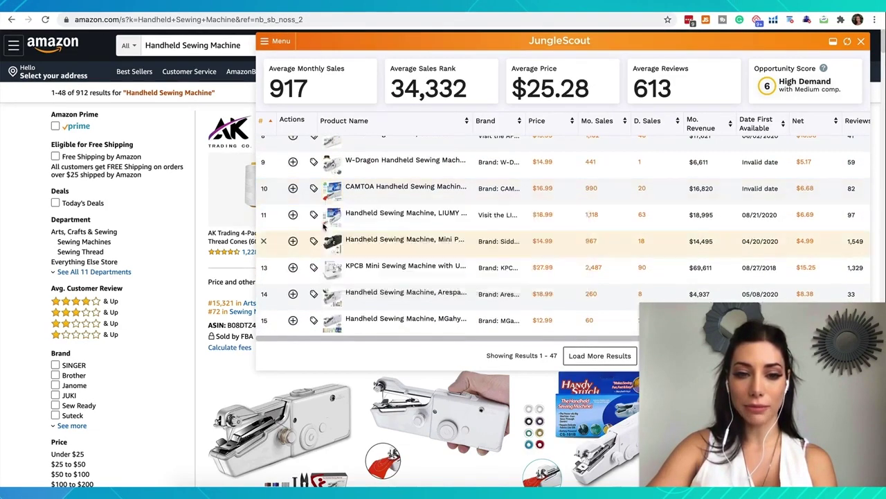
mouse_move(333, 276)
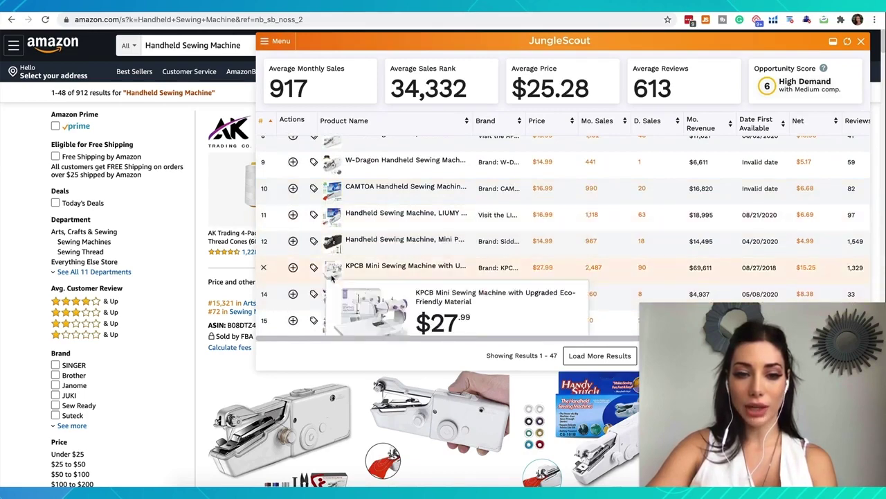
scroll(332, 277, down, 4)
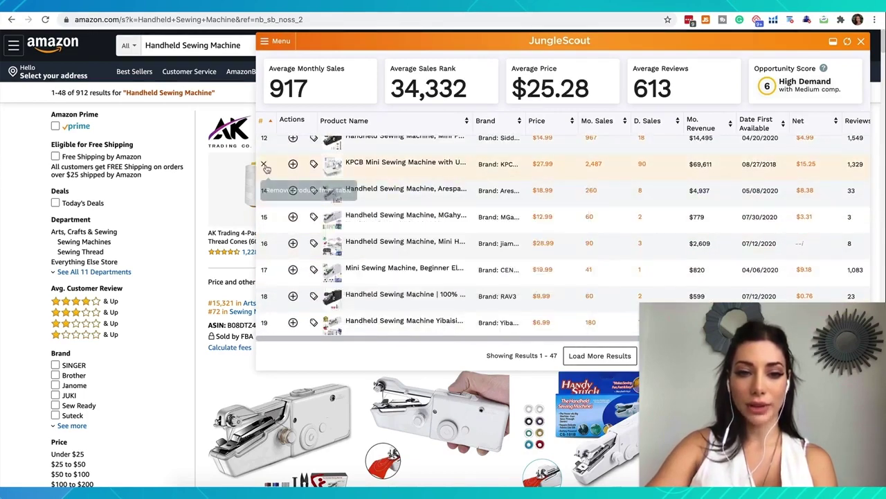
click(264, 165)
- Remove the Varmax Mini Sewing Machine priced at $29.99 from the product table
mouse_move(333, 169)
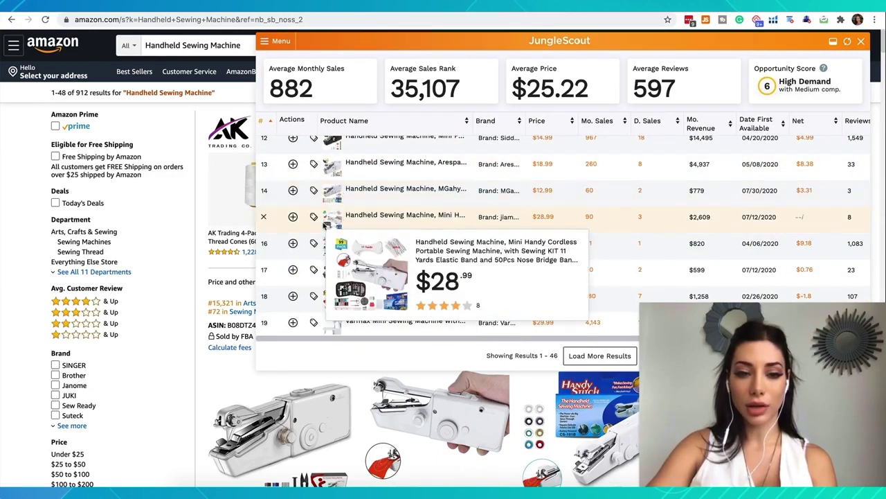
mouse_move(326, 274)
scroll(325, 275, down, 1)
scroll(325, 275, down, 1)
scroll(327, 267, down, 2)
click(263, 213)
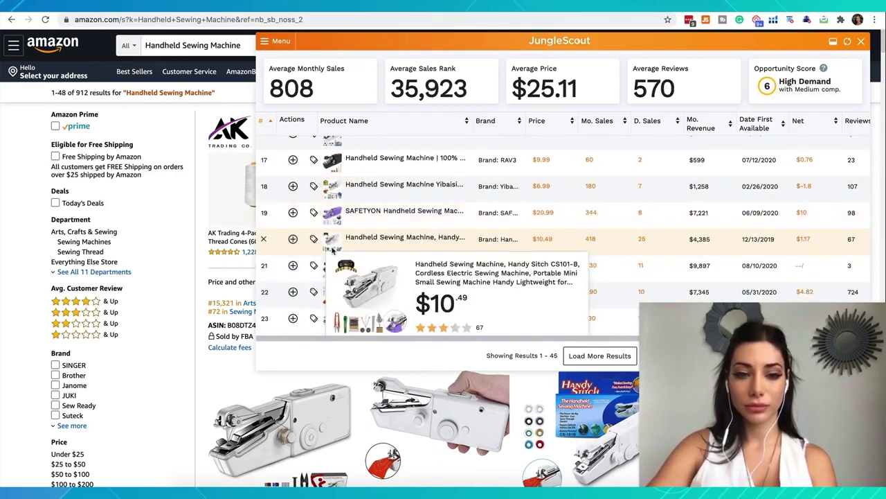
- Remove three more non-handheld machines from the product table, including the other Varmax listing and the SINGER Start 1304
scroll(332, 250, down, 12)
click(264, 169)
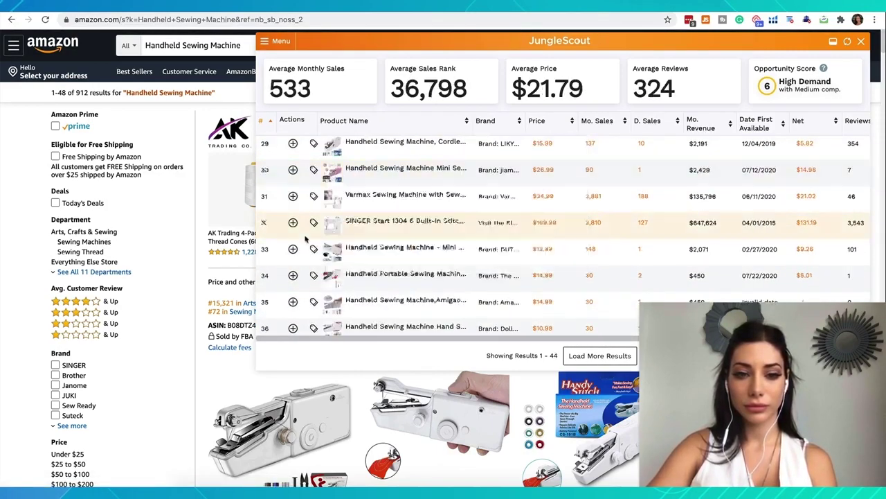
click(264, 197)
click(263, 196)
scroll(291, 240, down, 2)
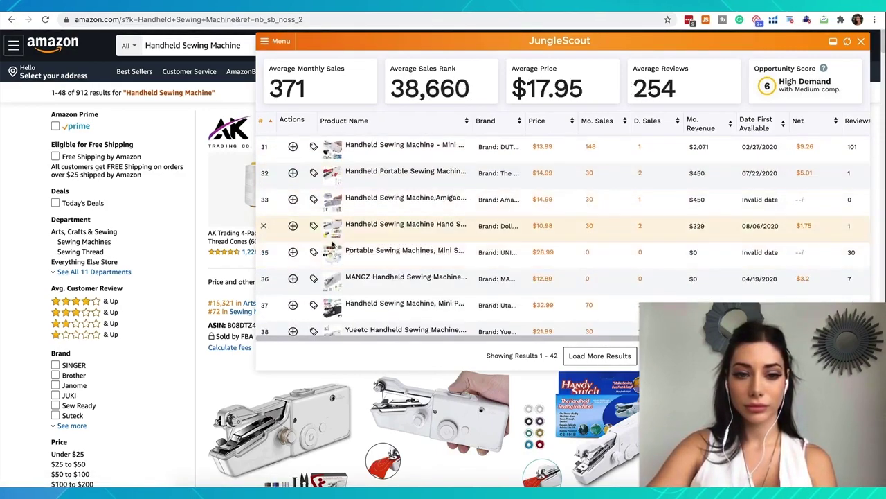
- Check the remaining rows for non-handheld models and remove the WeluvFit Mini Portable Sewing Machine Kit
scroll(331, 249, down, 1)
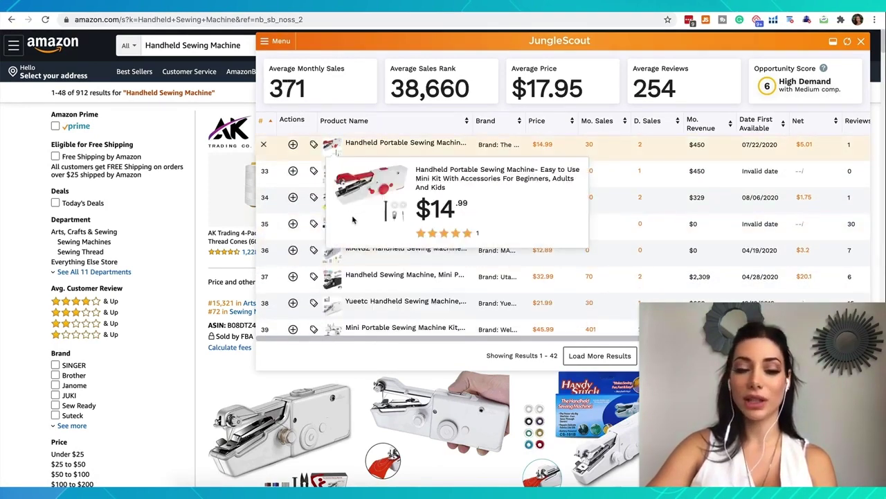
mouse_move(328, 225)
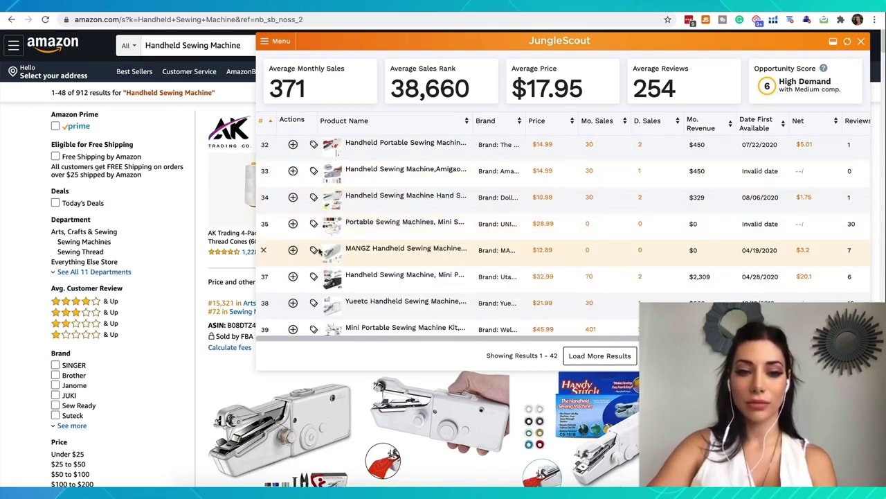
scroll(322, 256, down, 1)
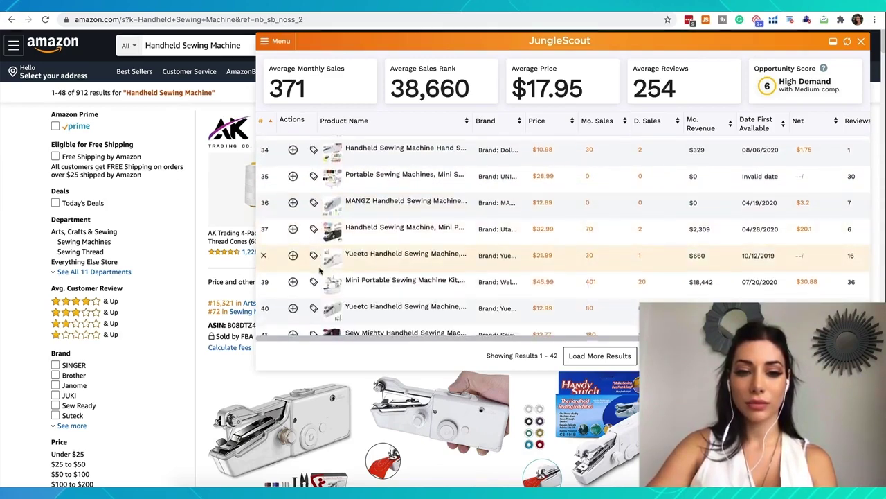
scroll(323, 275, down, 2)
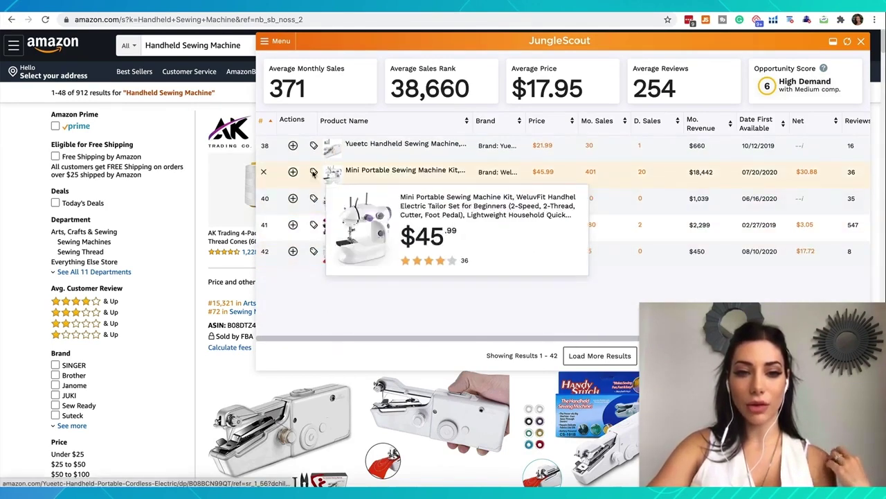
click(264, 172)
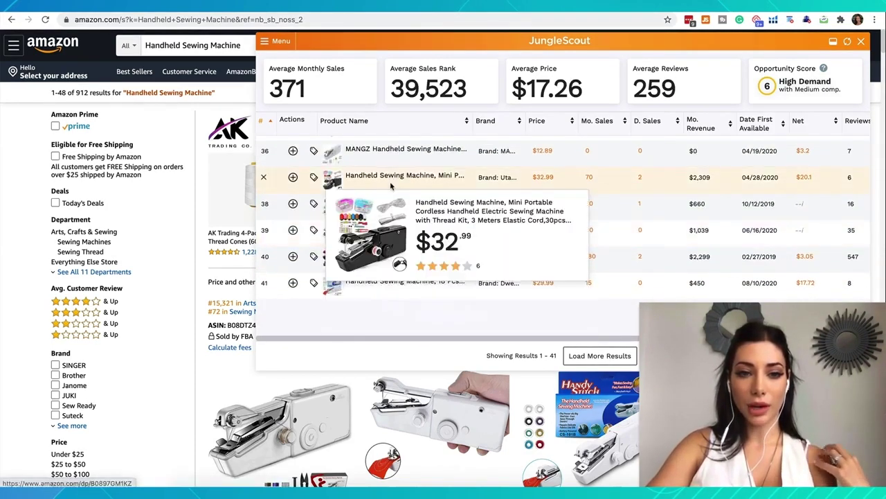
- Examine the first handheld sewing machine listings' monthly sales, revenue, net profit, reviews and ratings in the cleaned table
scroll(398, 178, up, 3)
scroll(385, 167, up, 1)
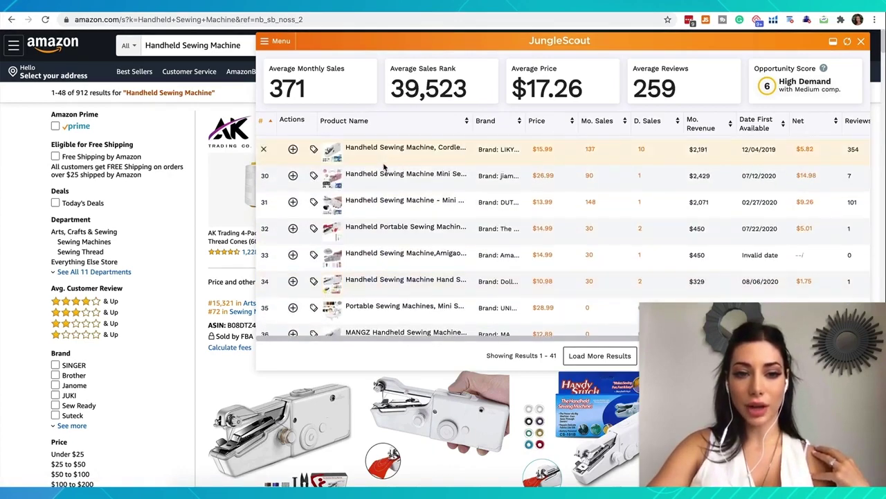
scroll(384, 167, up, 10)
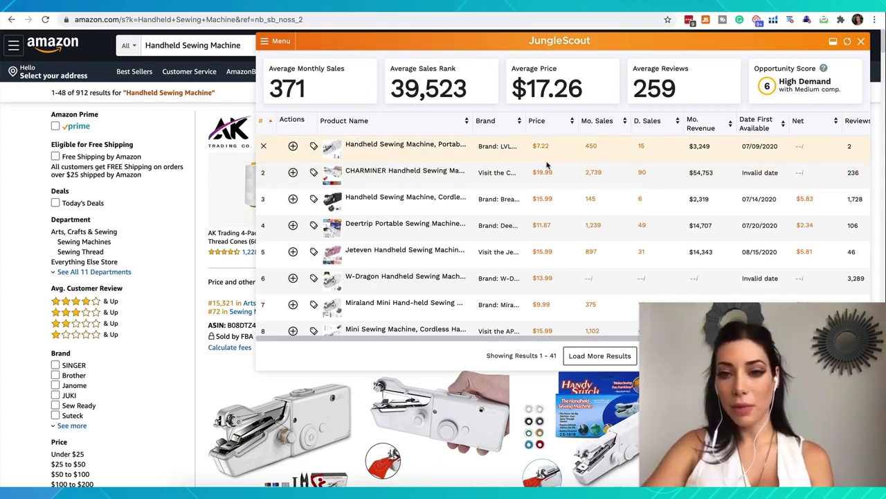
scroll(547, 165, right, 1)
scroll(547, 164, right, 5)
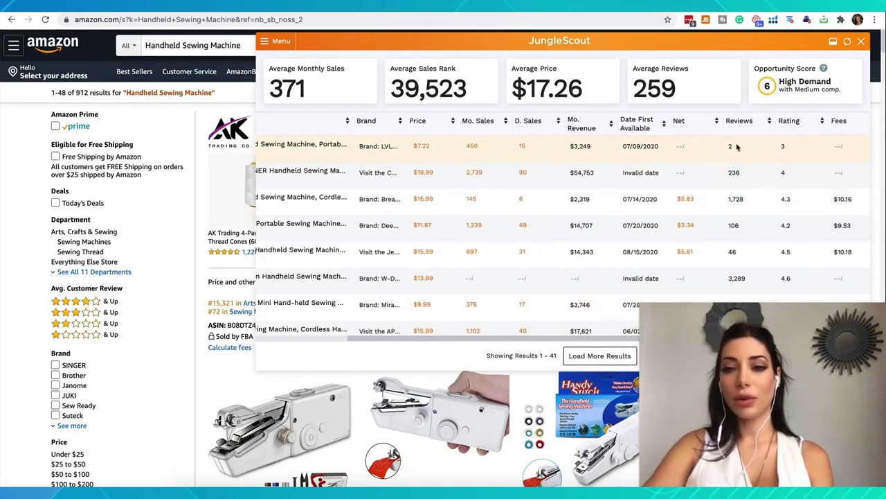
scroll(738, 146, left, 1)
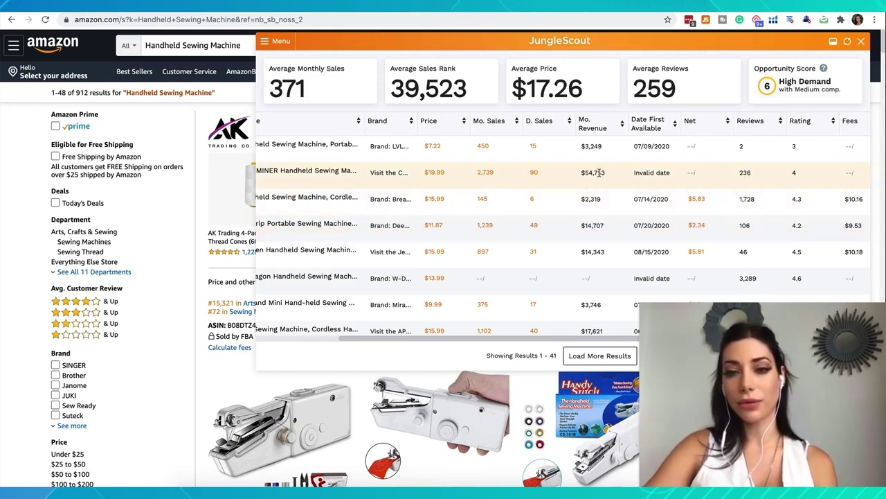
scroll(691, 177, down, 1)
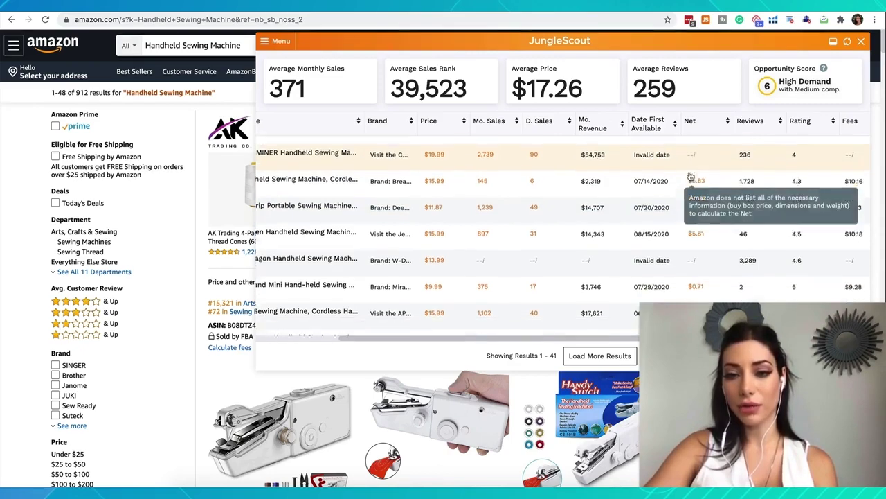
scroll(699, 182, down, 1)
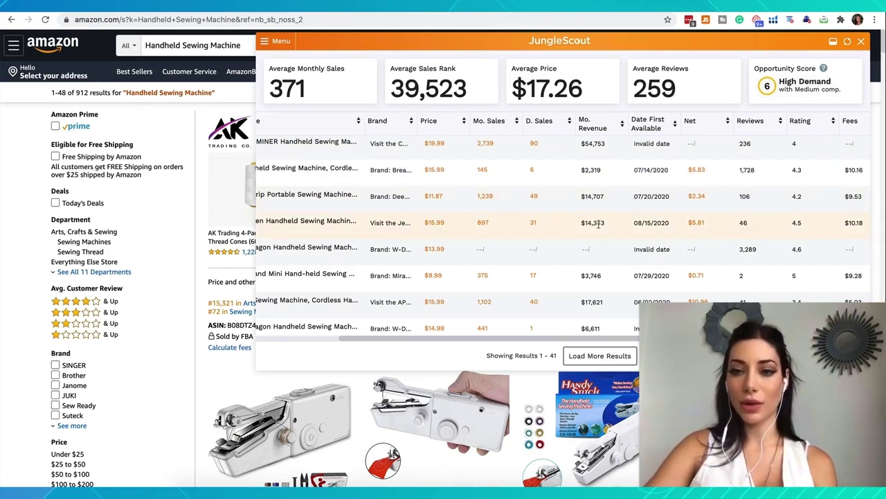
scroll(751, 239, down, 1)
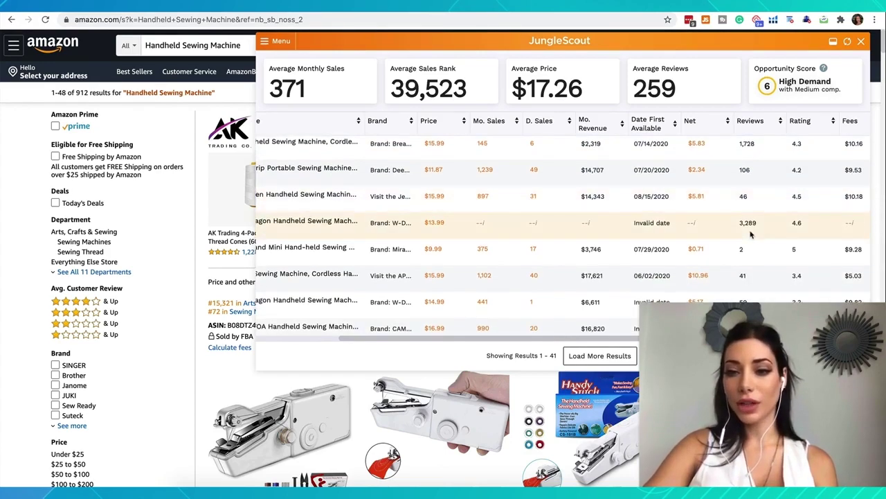
- Compare the review counts of the W-Dragon, Deertrip, Jeteven, LIUMY and other early listings to gauge competition
scroll(752, 235, up, 1)
drag(739, 228, 765, 232)
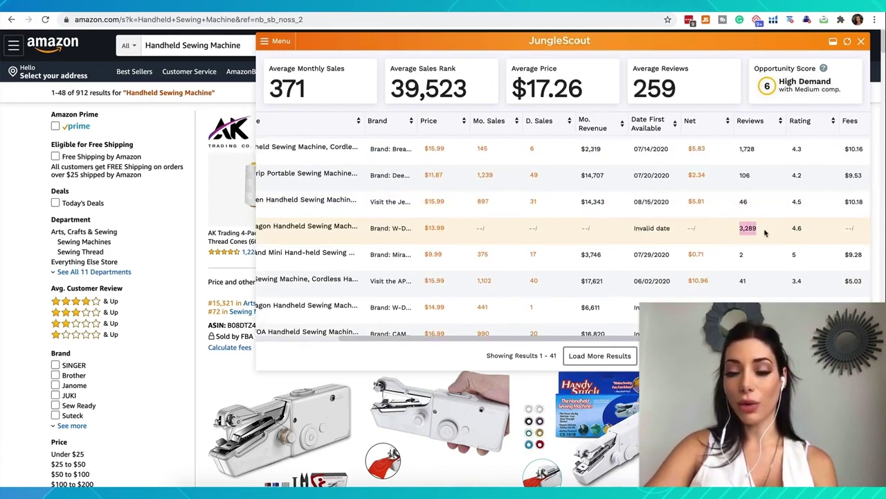
scroll(766, 232, up, 1)
drag(738, 185, 758, 186)
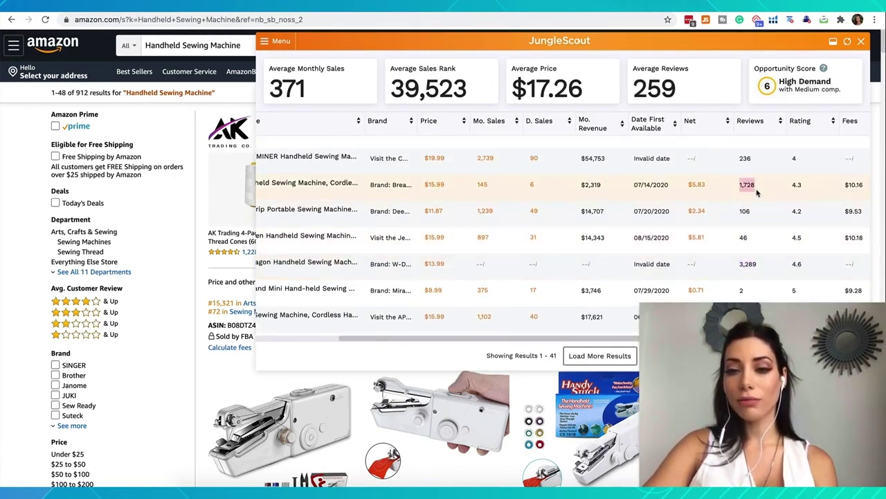
drag(755, 238, 739, 216)
scroll(739, 217, down, 6)
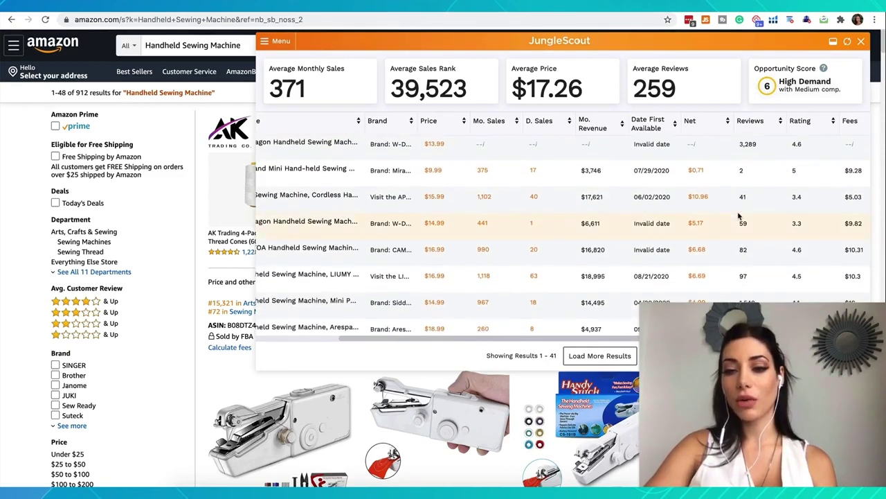
drag(750, 245, 738, 244)
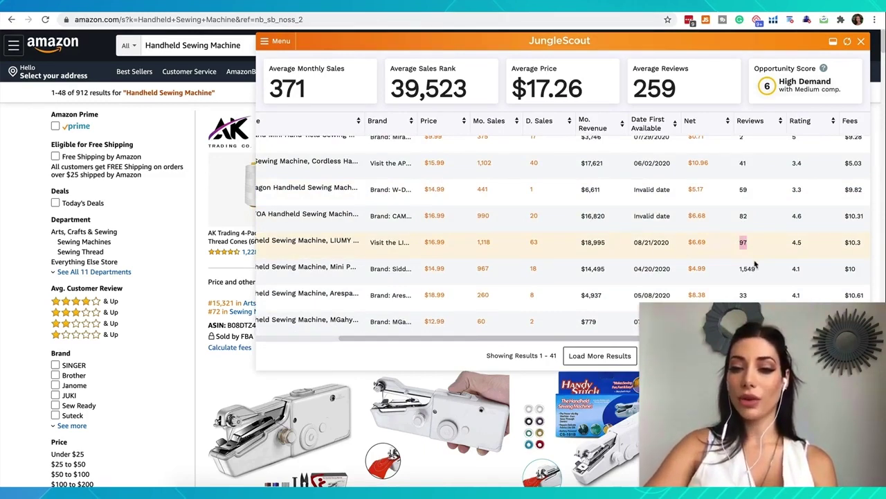
mouse_move(745, 270)
mouse_down()
mouse_move(756, 273)
mouse_move(737, 269)
mouse_up()
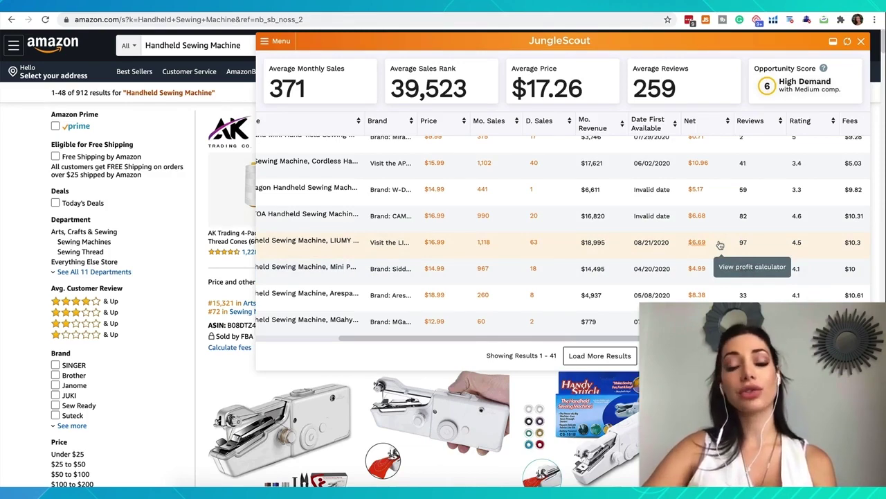
- Compare the review counts of the handheld sewing machine listings further down the product table
scroll(720, 244, up, 3)
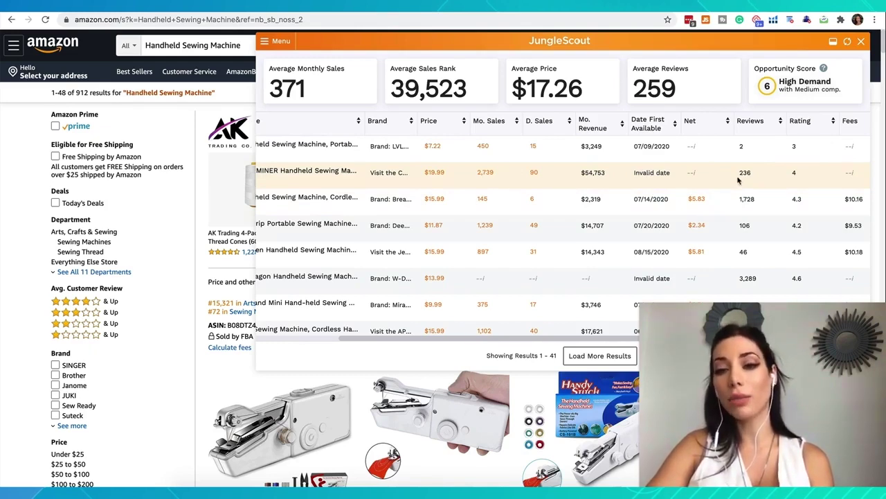
scroll(739, 180, down, 10)
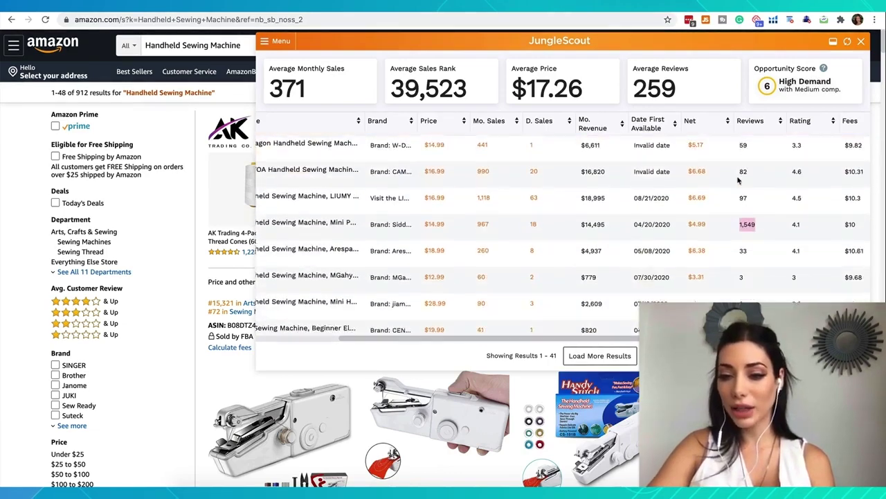
scroll(743, 215, down, 2)
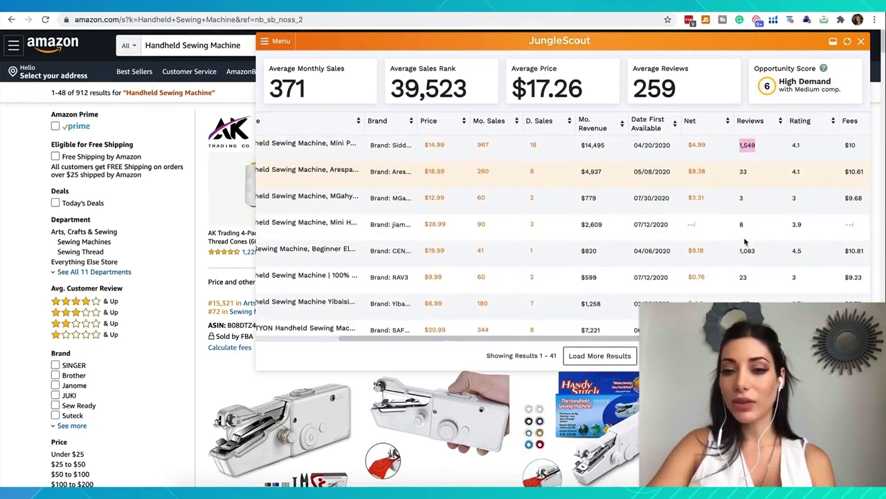
scroll(747, 222, down, 5)
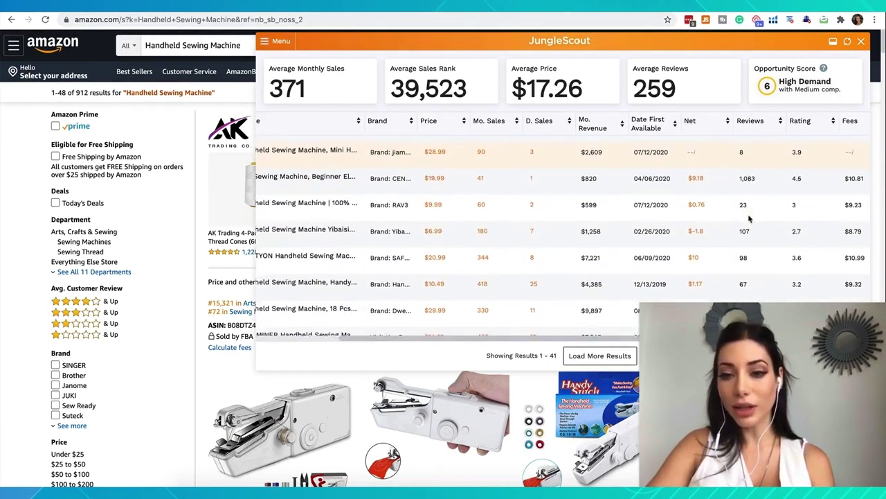
scroll(748, 219, down, 2)
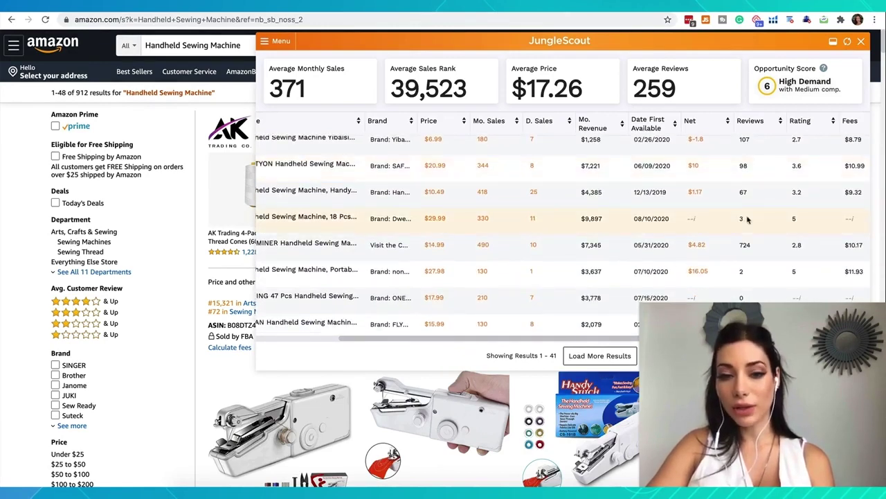
scroll(748, 219, down, 2)
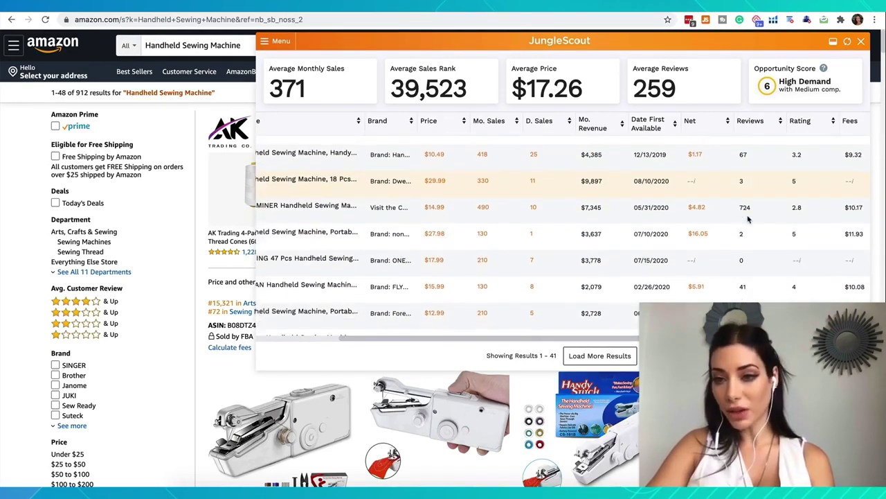
scroll(746, 218, down, 6)
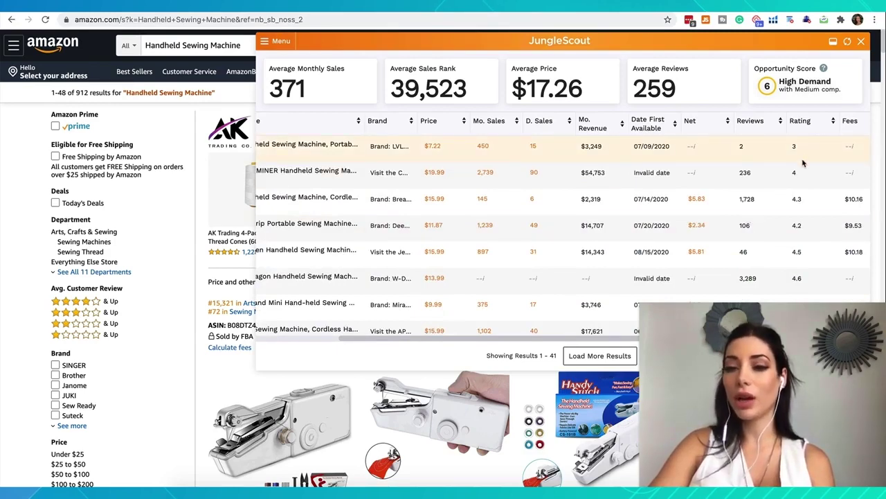
- Check the customer ratings of the handheld sewing machine listings from the start of the product table
scroll(800, 184, down, 2)
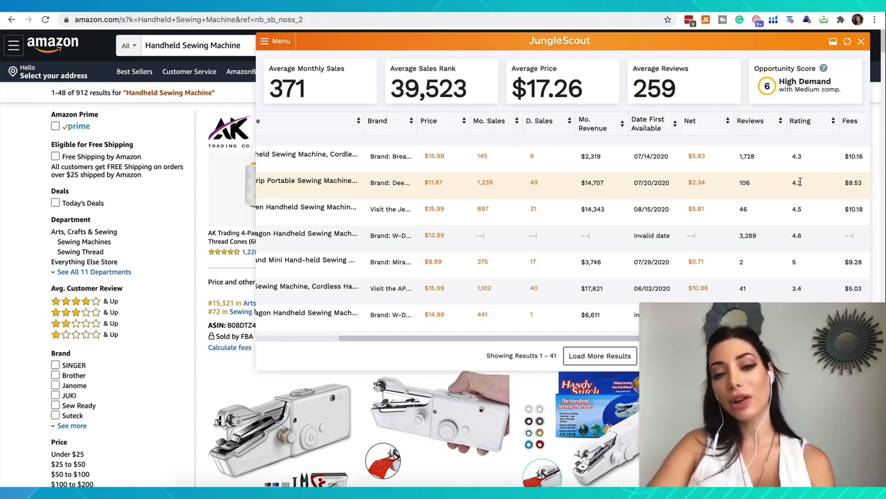
scroll(800, 182, down, 2)
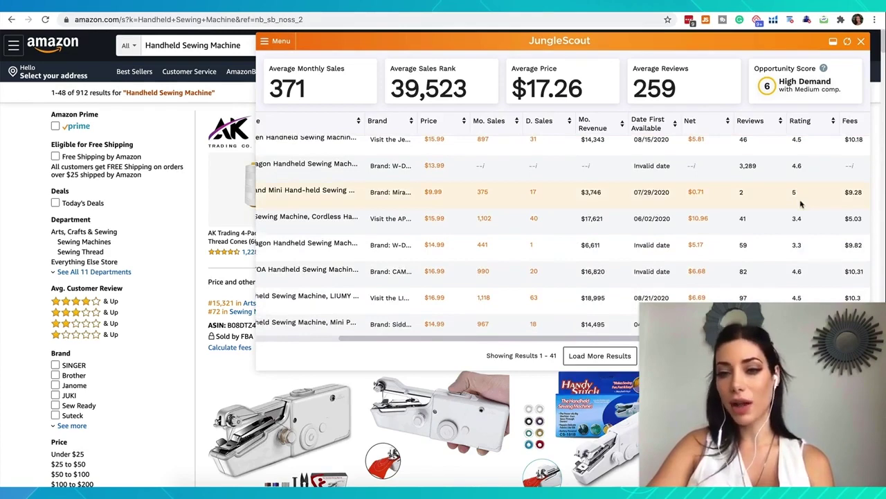
scroll(800, 208, down, 3)
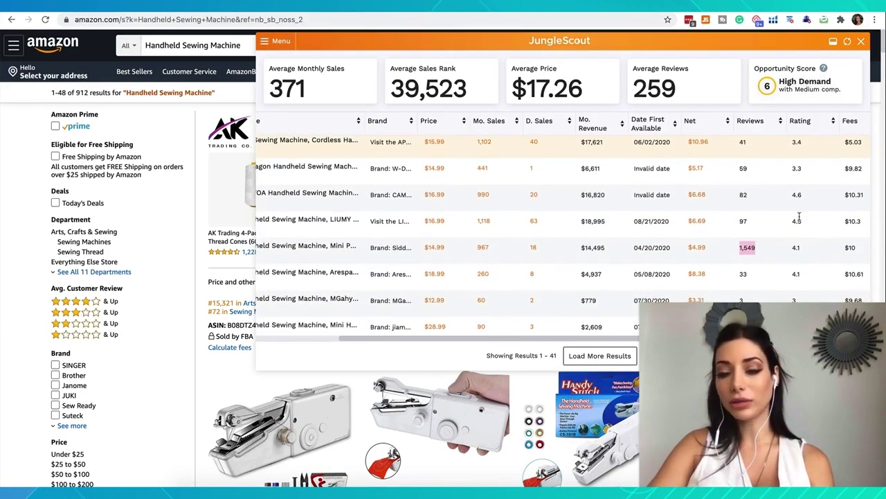
scroll(799, 216, down, 5)
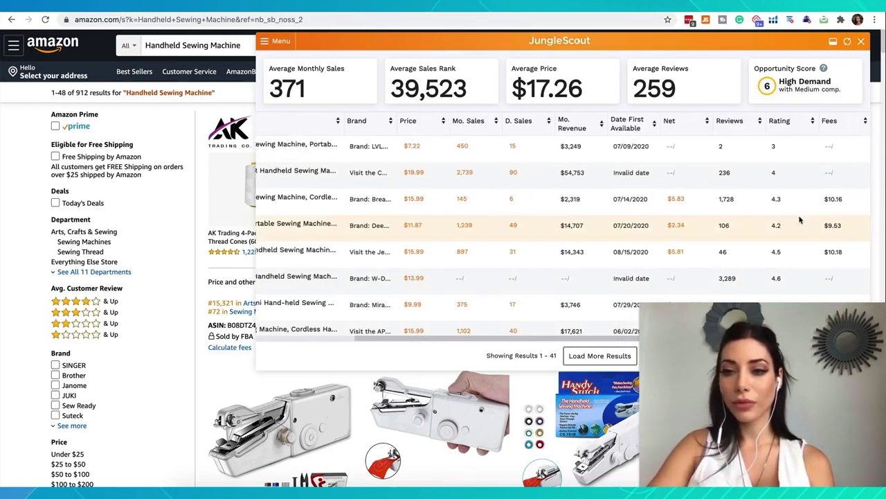
- Return to the product names and preview the cordless black, Deertrip, Jeteven and W-Dragon listings to compare their designs
scroll(624, 204, left, 3)
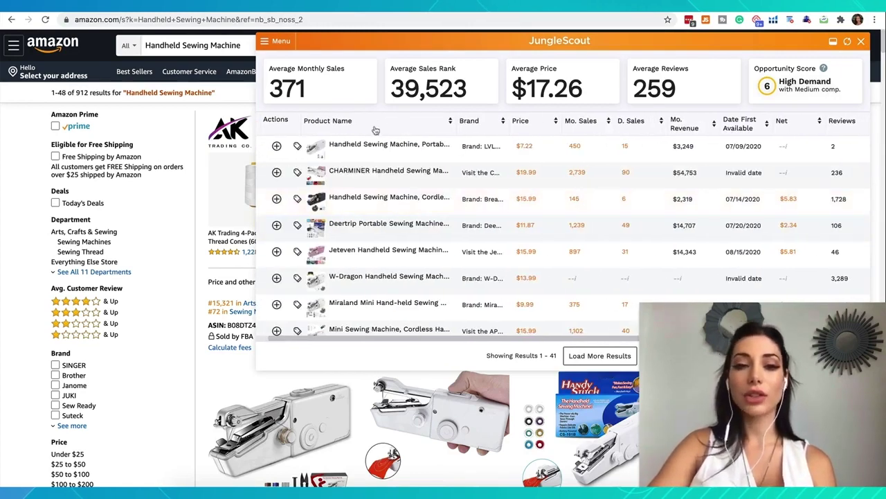
mouse_move(360, 162)
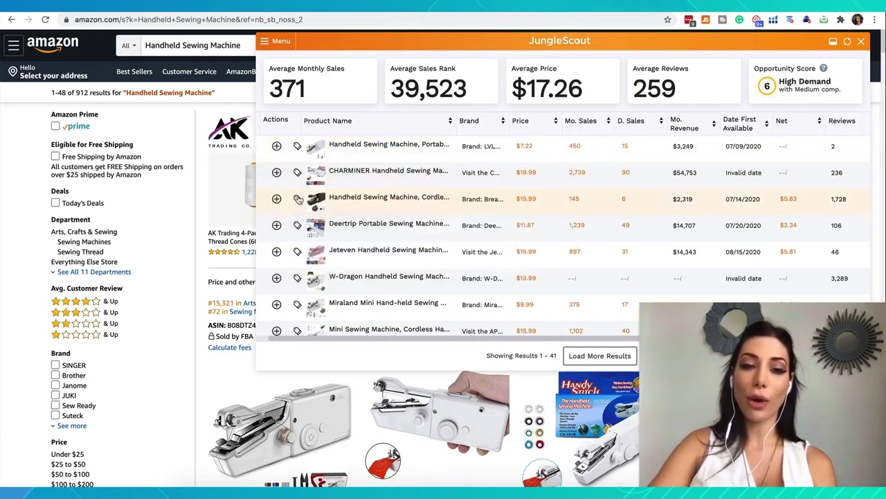
mouse_move(331, 203)
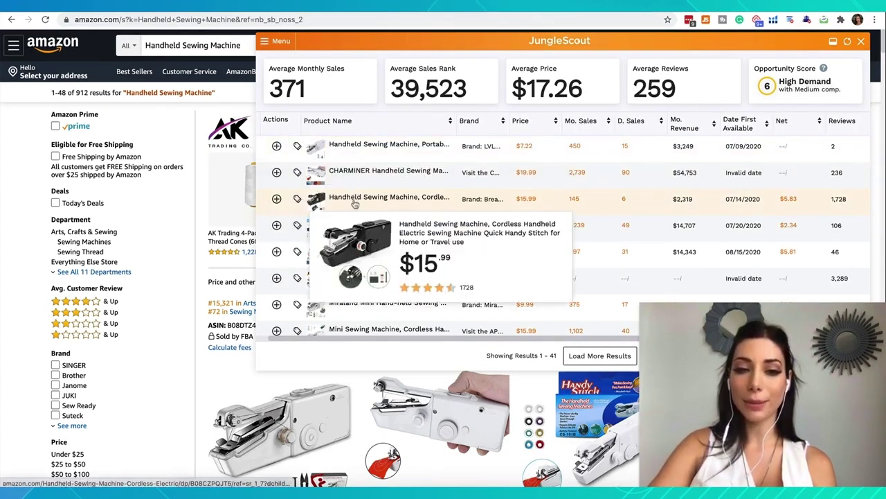
mouse_move(339, 235)
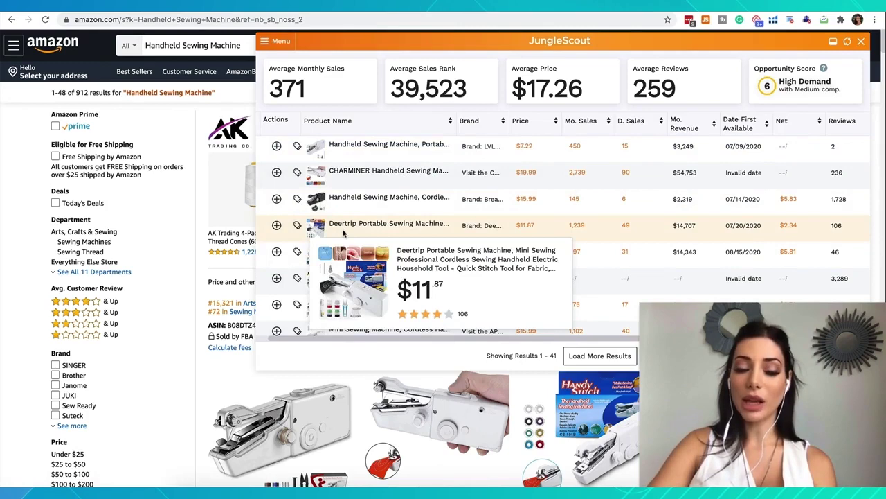
mouse_move(340, 261)
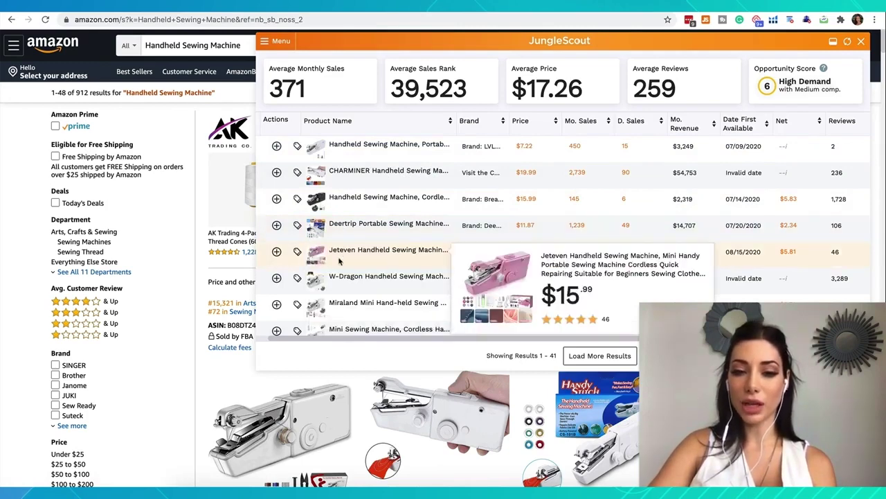
mouse_move(348, 287)
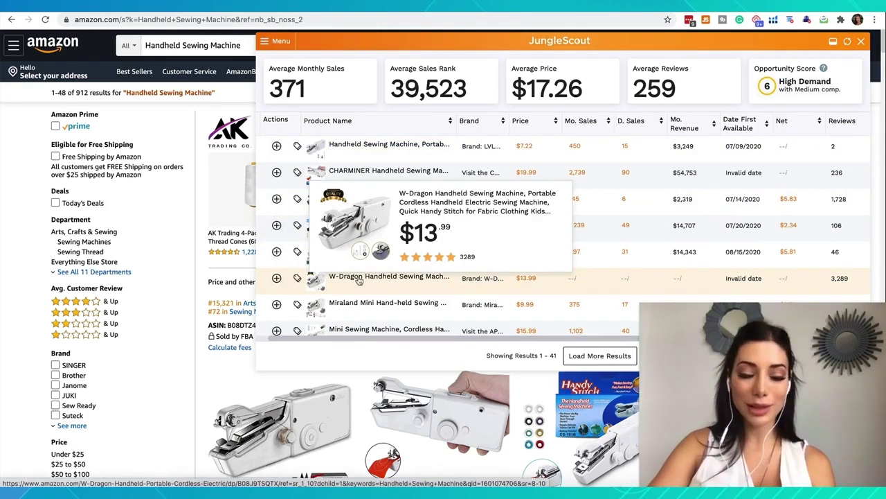
- Open the W-Dragon Handheld Sewing Machine listing and copy the brand name W-Dragon from its title
click(359, 278)
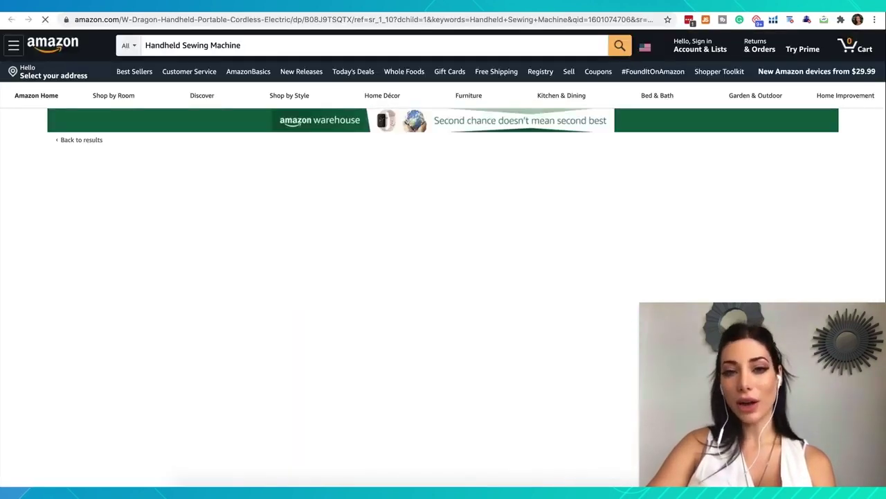
drag(454, 163, 504, 163)
key(super+c)
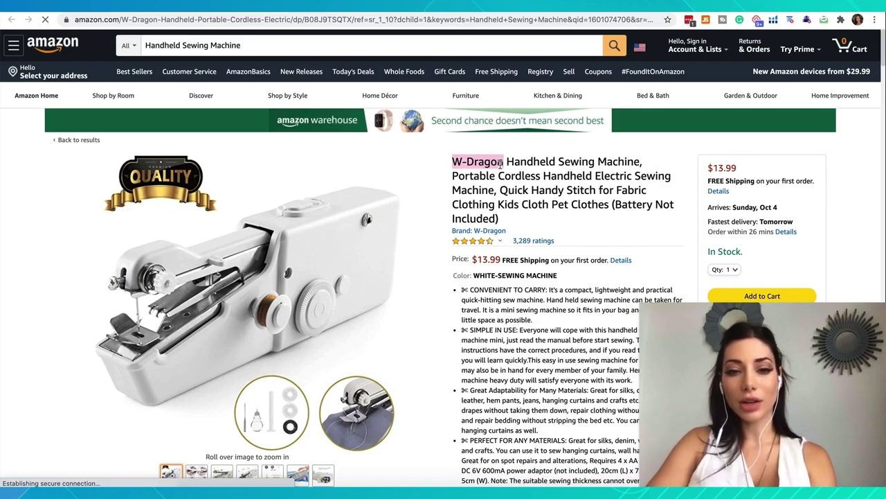
- Open the W-Dragon brand's product results on Amazon and examine what else is listed under the brand
click(473, 236)
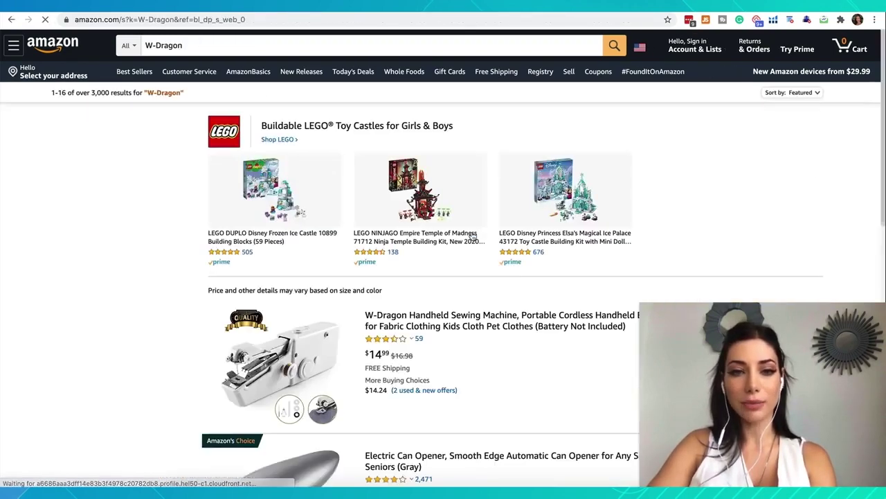
scroll(336, 368, down, 3)
scroll(336, 368, down, 10)
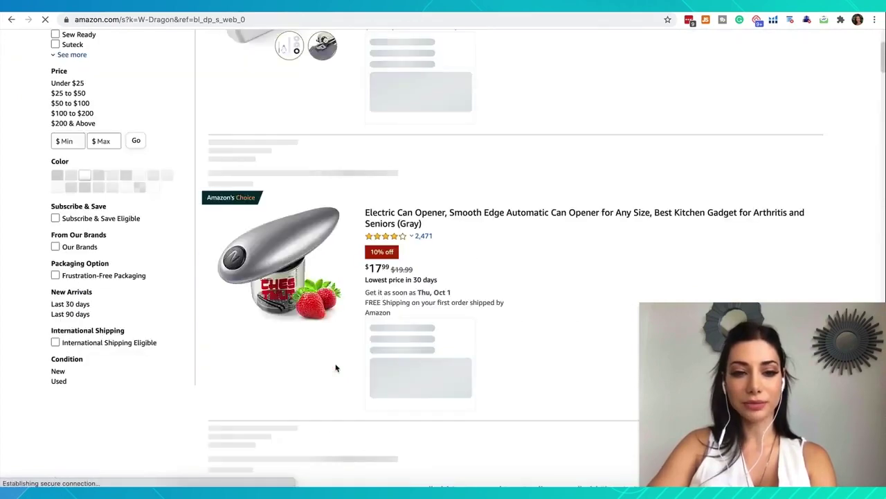
scroll(335, 368, down, 10)
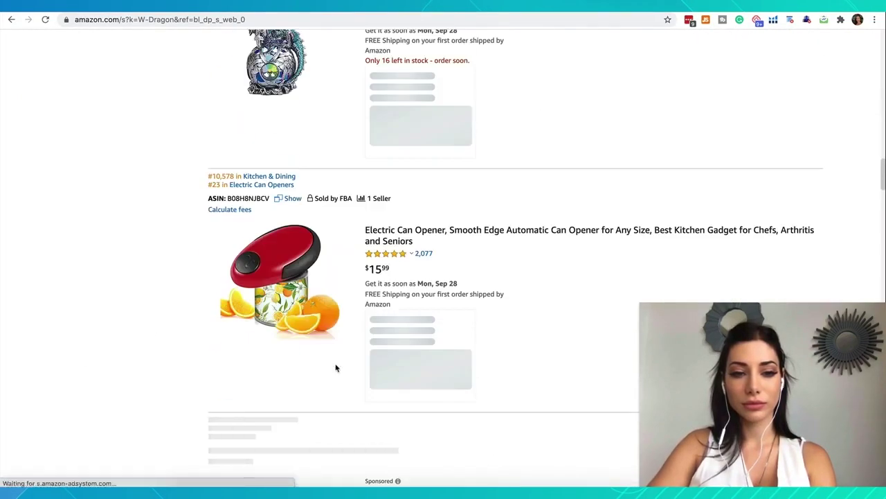
scroll(336, 368, up, 20)
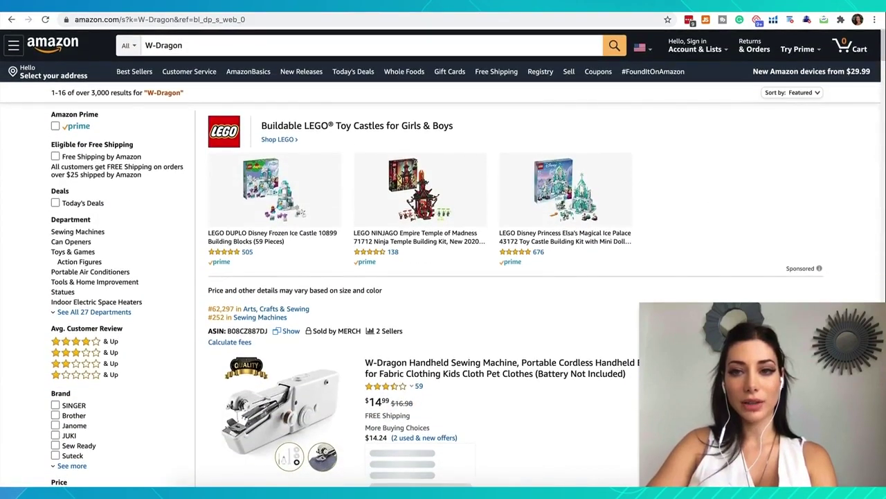
- Search Google for W-Dragon in a new browser tab and look through the results for a brand presence
key(super+t)
key(super+v)
key(Return)
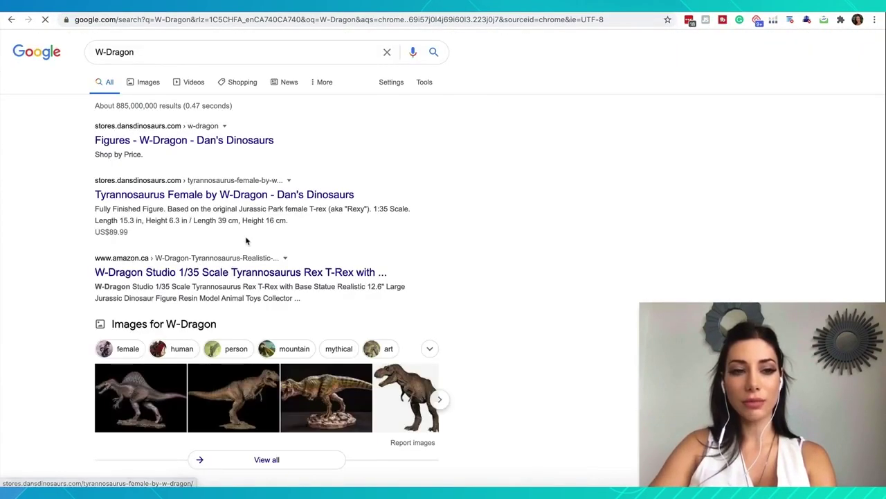
scroll(246, 240, down, 10)
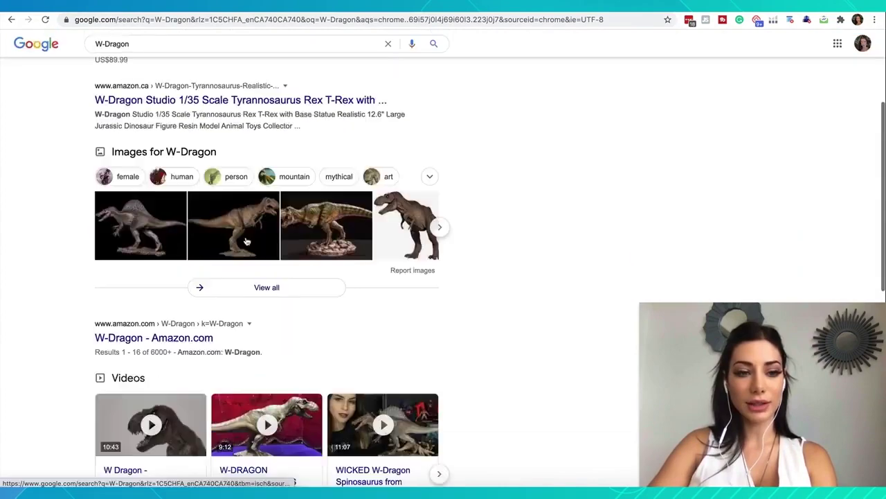
scroll(246, 241, up, 10)
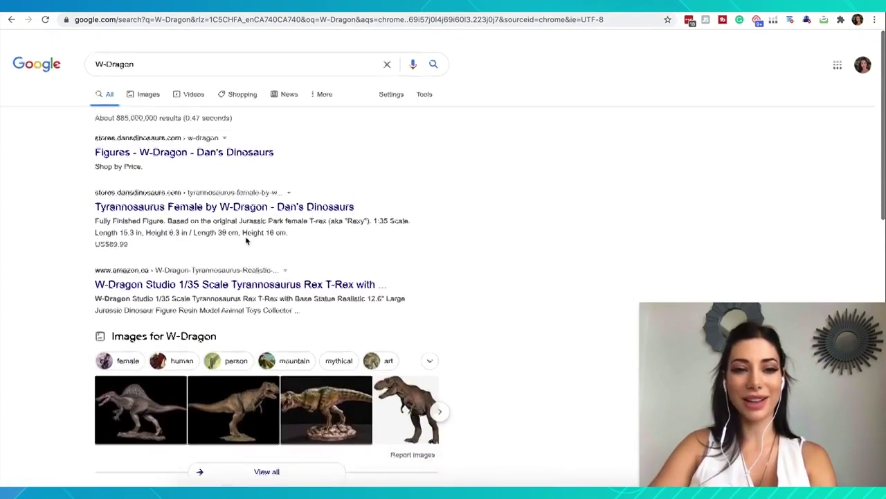
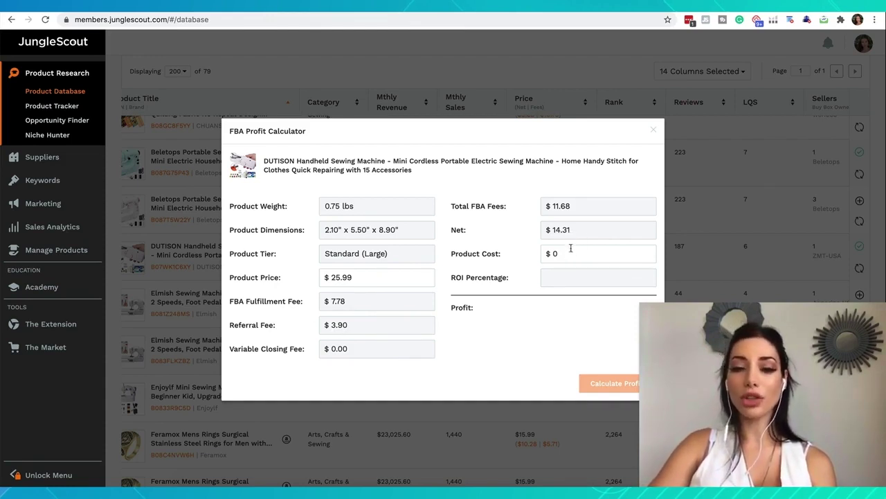
- Copy "Handheld Sewing Machine" from the DUTISON product title in the profit calculator and search Alibaba for it
click(562, 253)
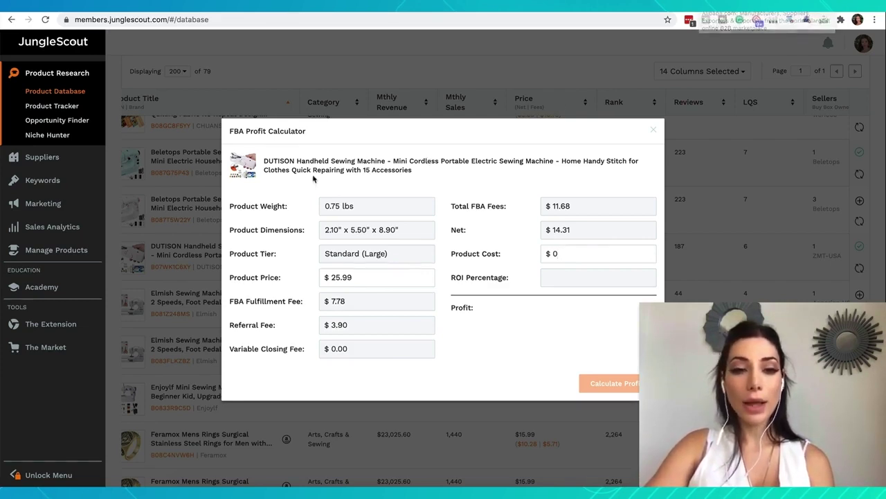
drag(296, 161, 386, 160)
key(ctrl+c)
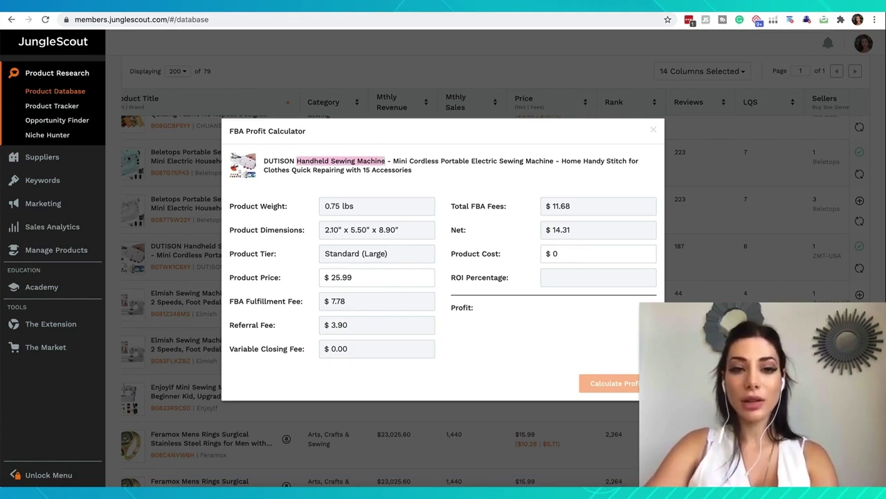
click(402, 6)
click(353, 88)
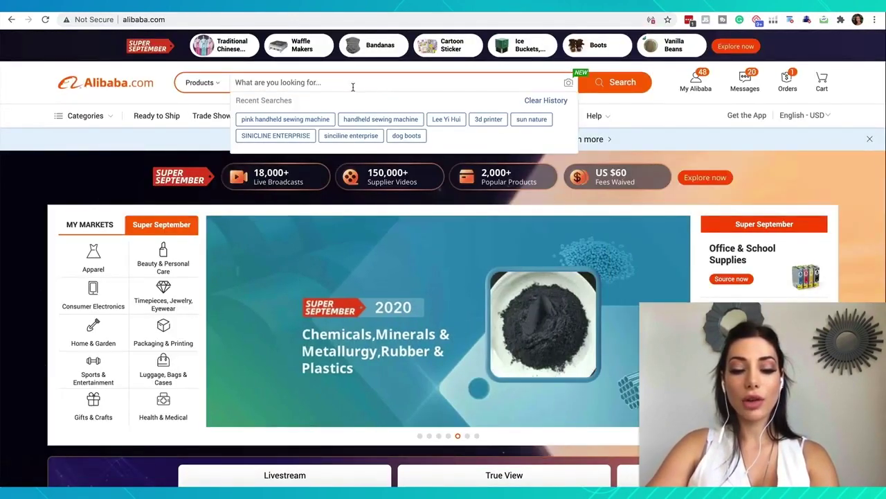
key(ctrl+v)
key(Return)
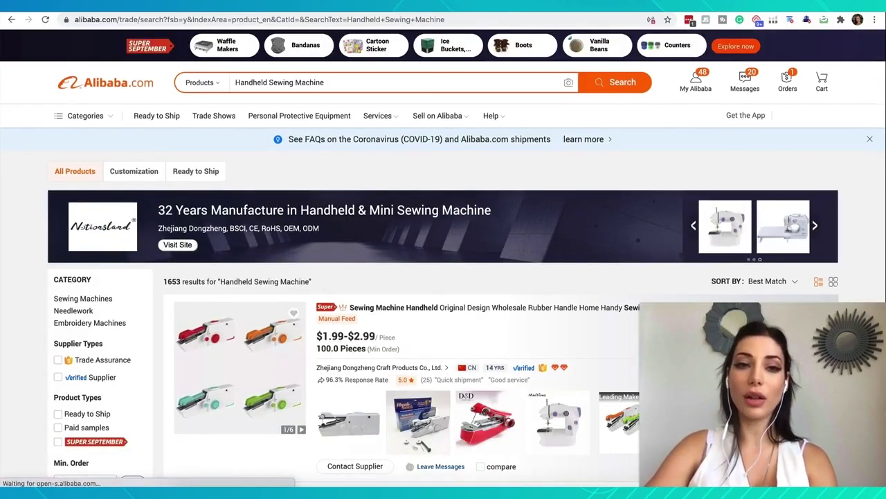
- Browse the Alibaba supplier results for comparable handheld sewing machines, checking unit prices and minimum orders
scroll(310, 254, down, 5)
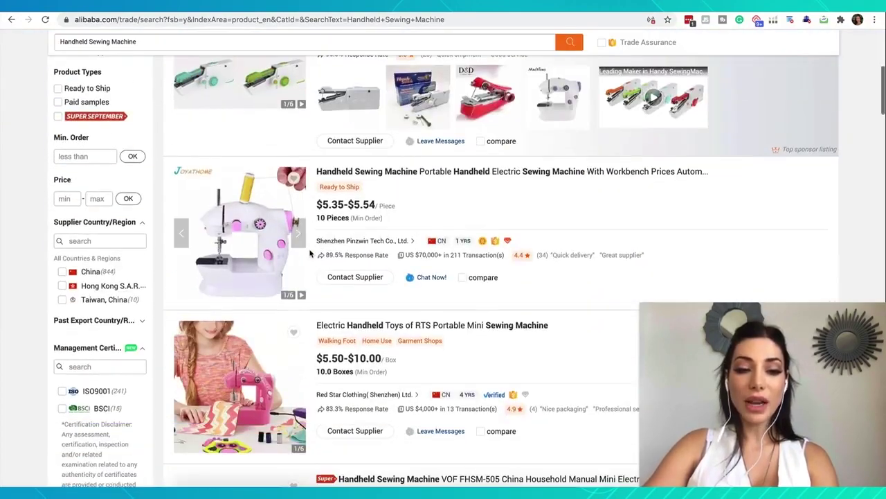
scroll(311, 254, down, 8)
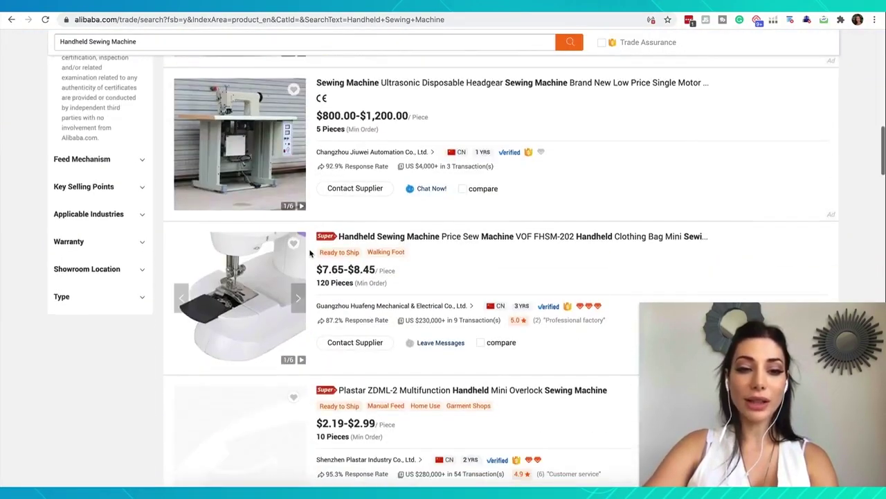
scroll(310, 253, down, 5)
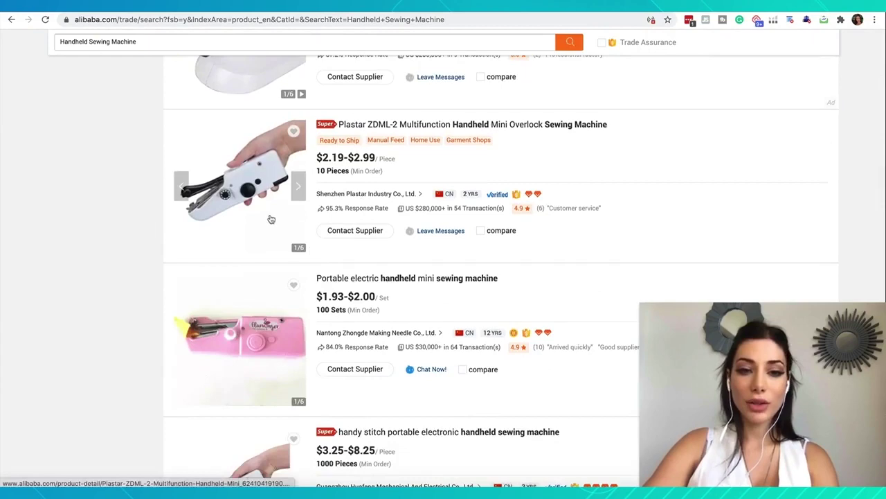
scroll(253, 181, down, 3)
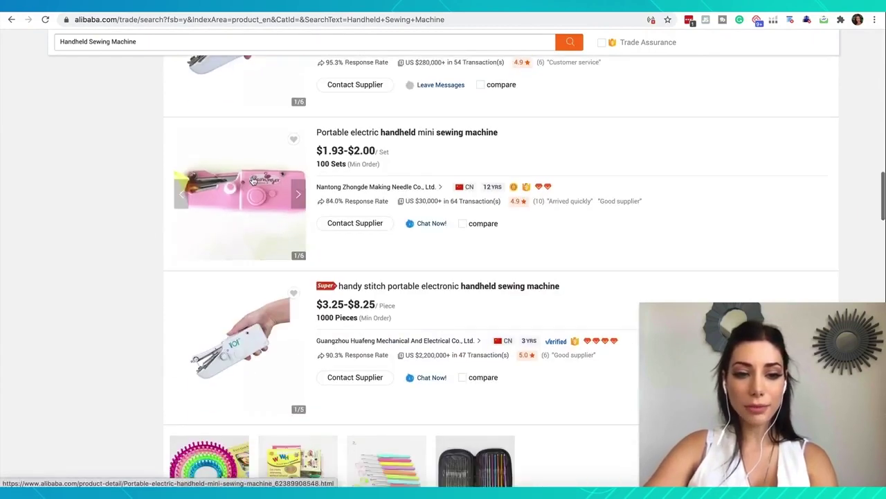
- Look further down the Alibaba results for supplier listings that resemble the DUTISON handheld sewing machine
scroll(254, 181, down, 5)
scroll(251, 178, down, 8)
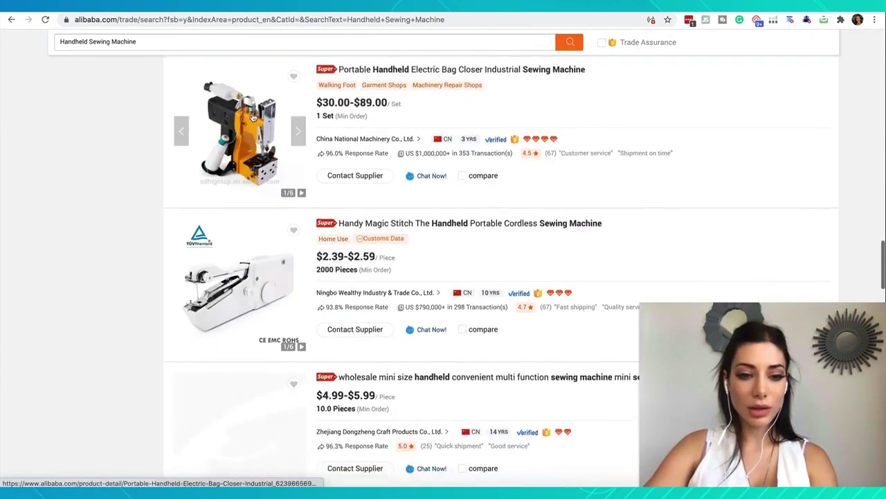
scroll(254, 118, down, 1)
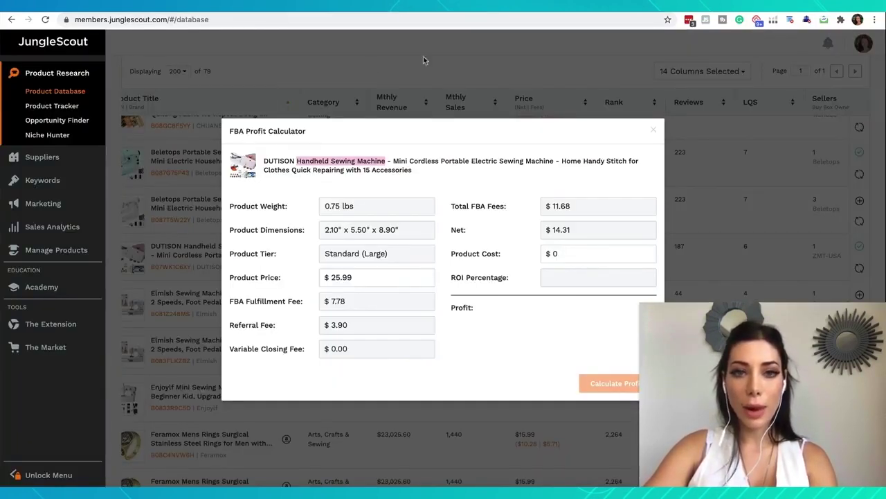
- Open the DUTISON handheld sewing machine's Amazon listing from the product database and examine its product images
click(424, 117)
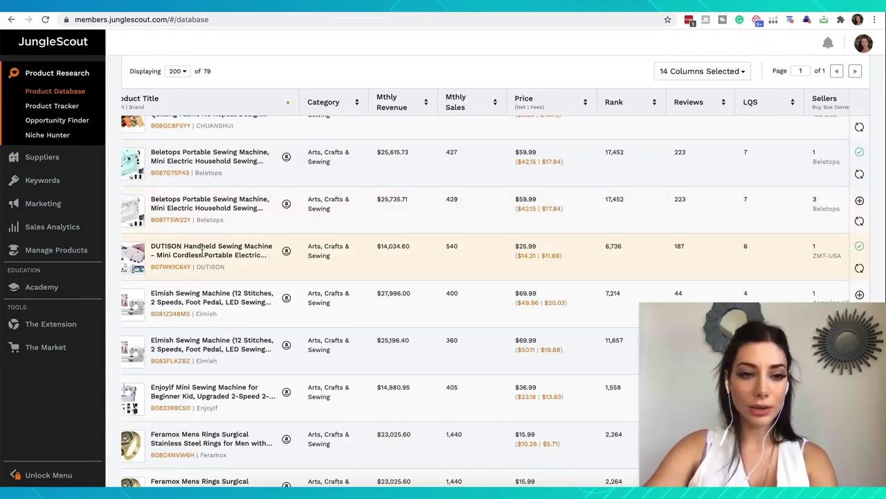
click(286, 251)
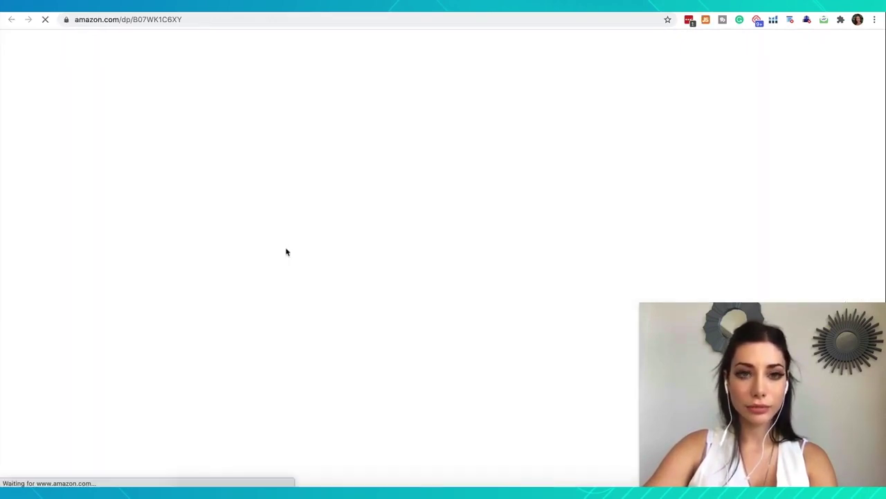
click(248, 7)
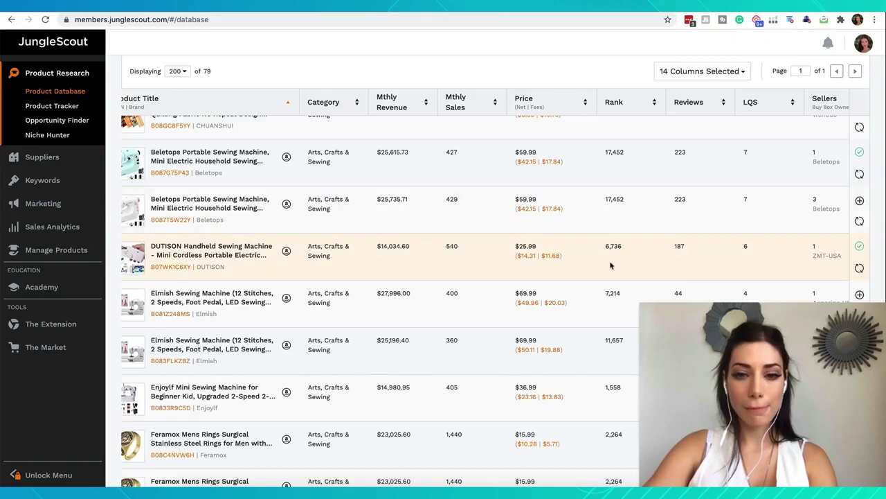
click(536, 255)
click(298, 7)
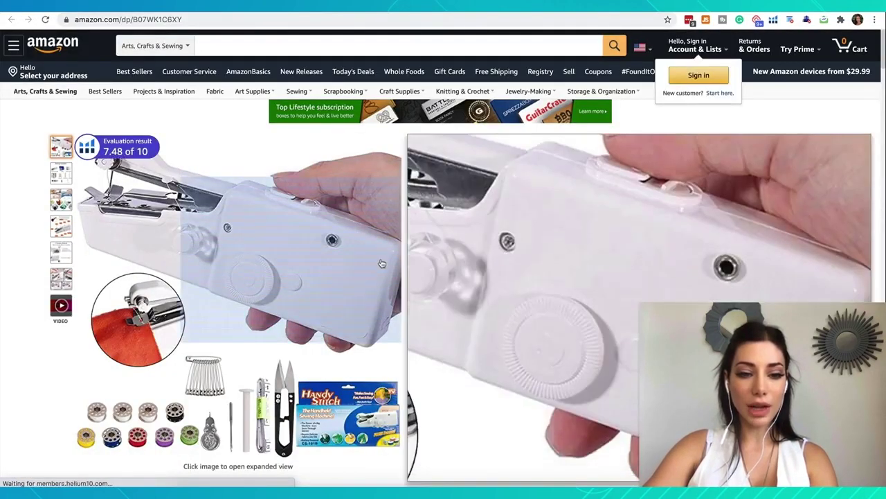
mouse_move(65, 174)
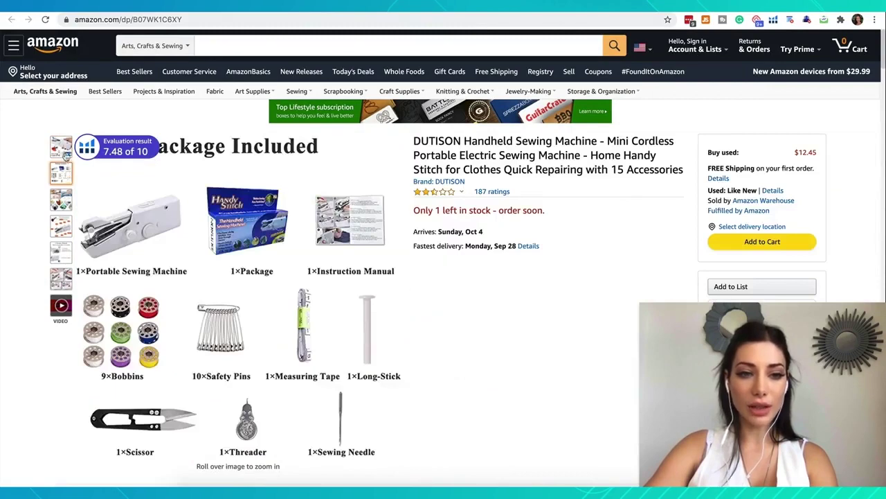
mouse_move(65, 151)
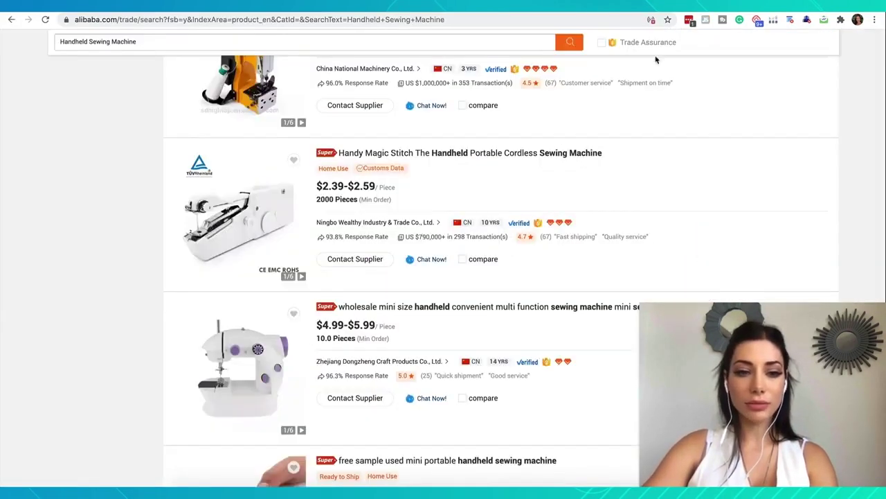
- Find the matching Handy Magic Stitch handheld sewing machine in the Alibaba results and open its product page
scroll(287, 335, up, 3)
scroll(288, 335, down, 1)
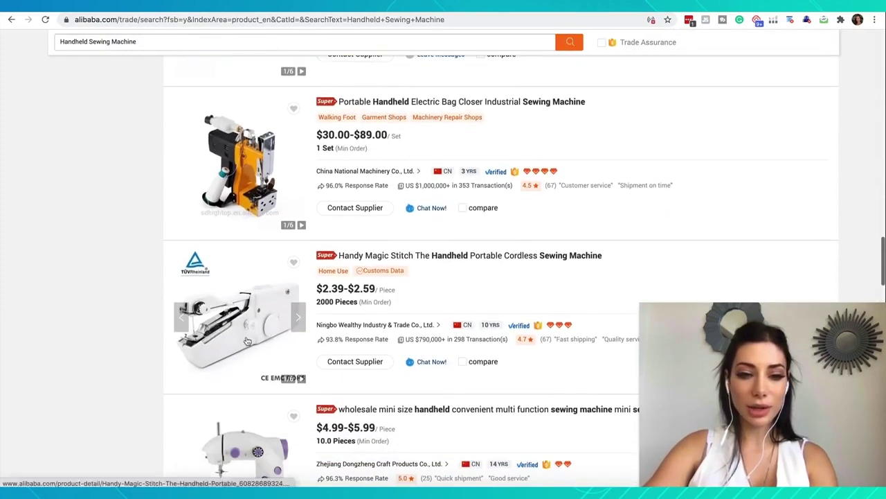
scroll(389, 280, up, 3)
scroll(392, 277, down, 3)
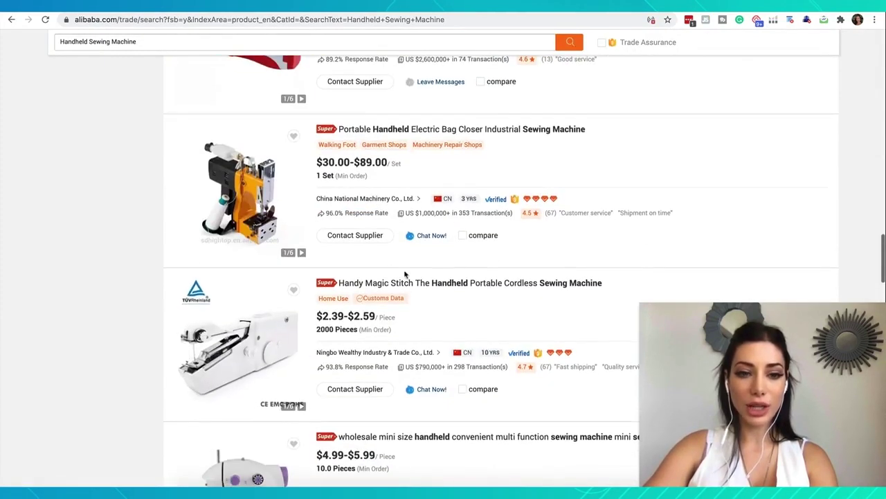
click(425, 283)
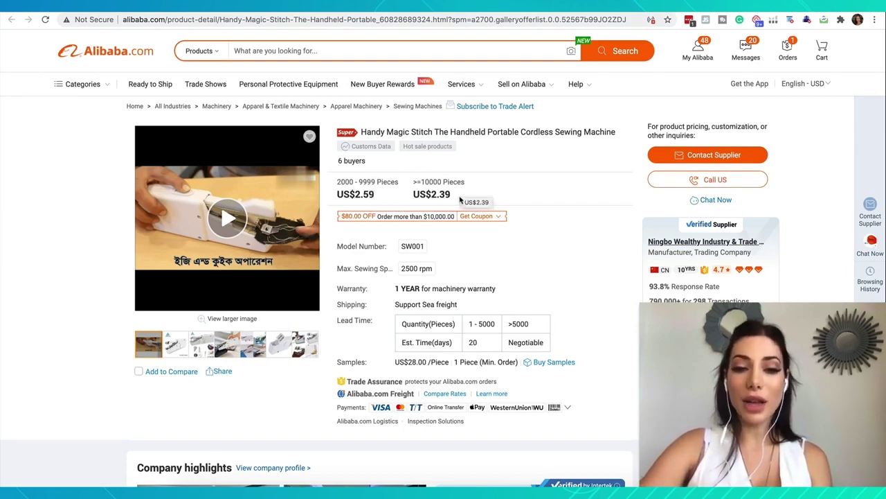
- Take the supplier's bulk unit price as the product cost of $2.39 in the FBA Profit Calculator and calculate the profit
drag(452, 195, 432, 195)
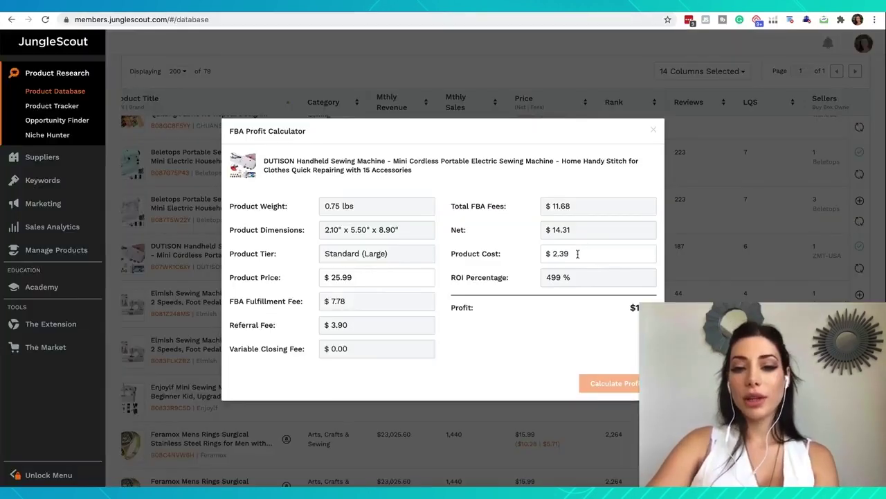
drag(578, 254, 545, 255)
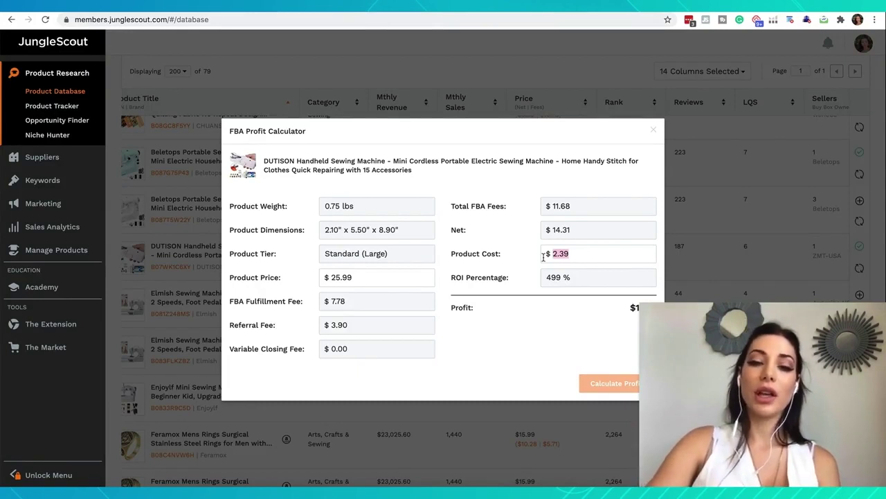
click(521, 300)
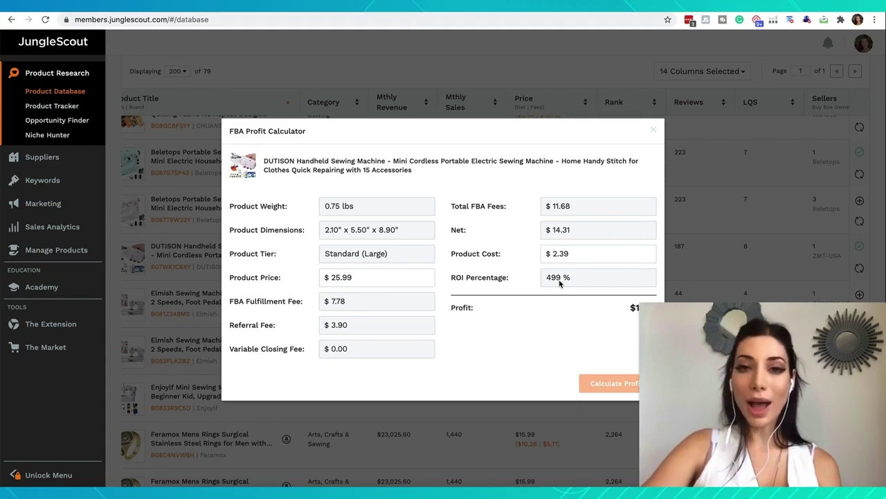
- Switch to the Calculator app and divide 11.92 by the product price of 25.99
click(513, 490)
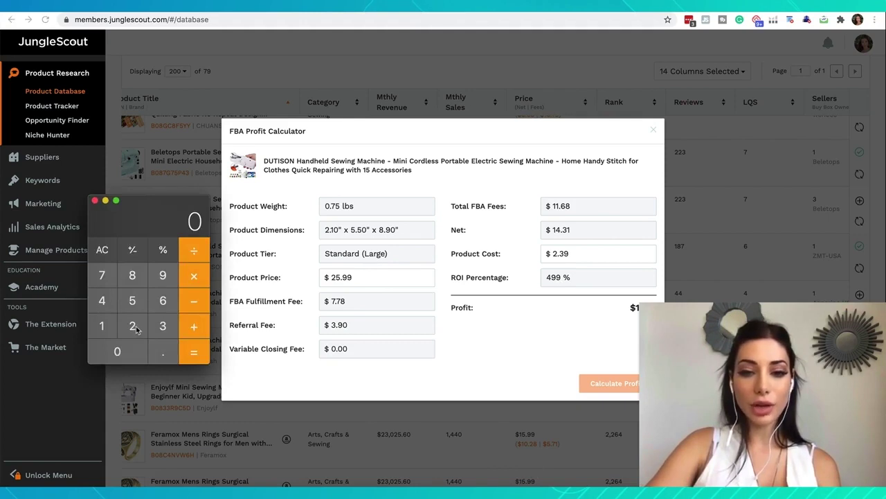
click(104, 327)
click(104, 327)
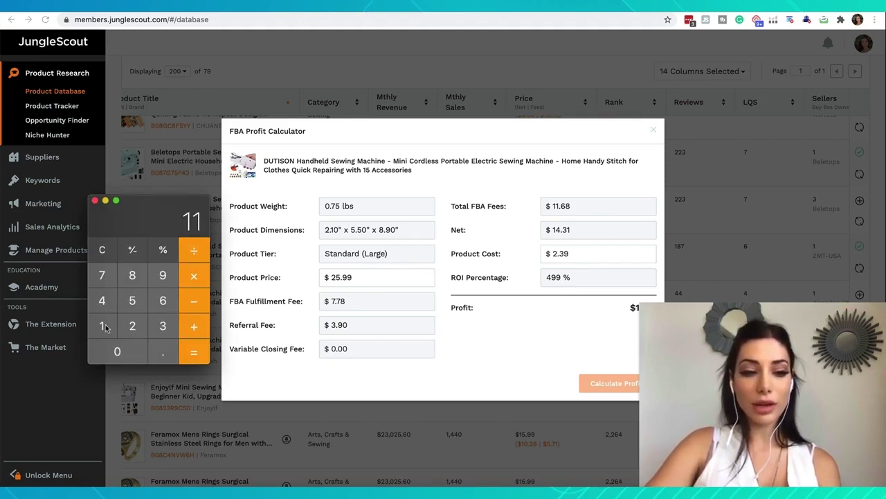
click(163, 357)
click(161, 276)
click(132, 325)
click(194, 252)
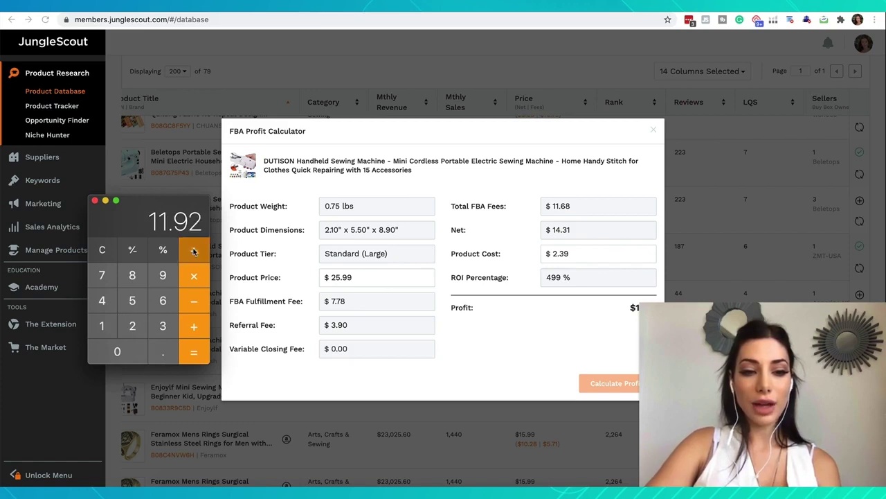
click(133, 325)
click(132, 301)
click(161, 351)
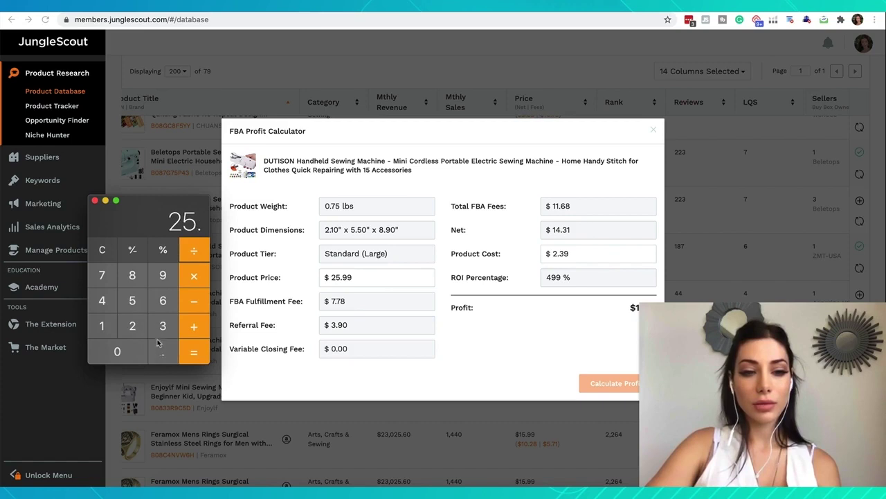
click(160, 275)
click(161, 275)
click(193, 351)
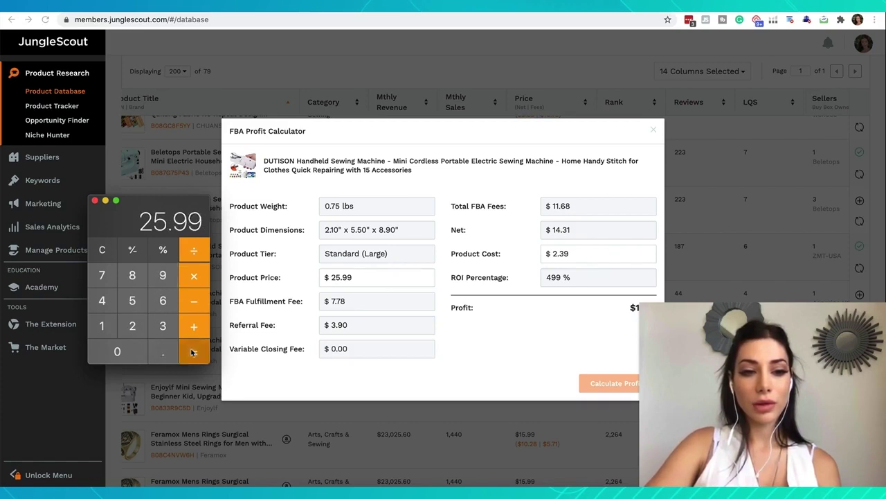
- Multiply the division result by 100 to get the profit margin percentage, and close the calculator
click(194, 276)
click(101, 326)
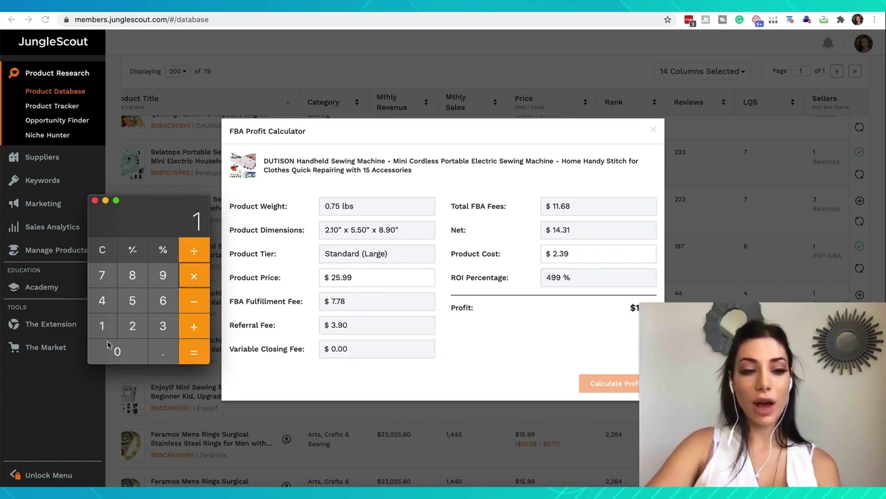
click(109, 348)
click(109, 348)
click(193, 351)
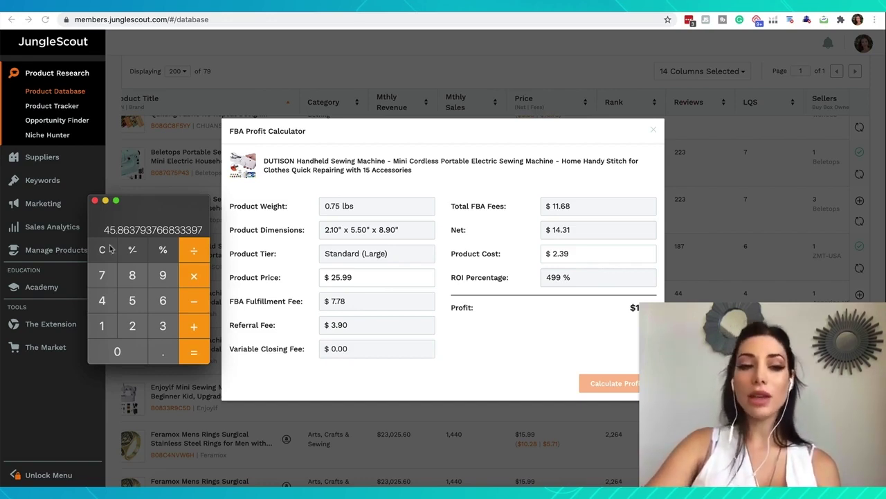
click(95, 201)
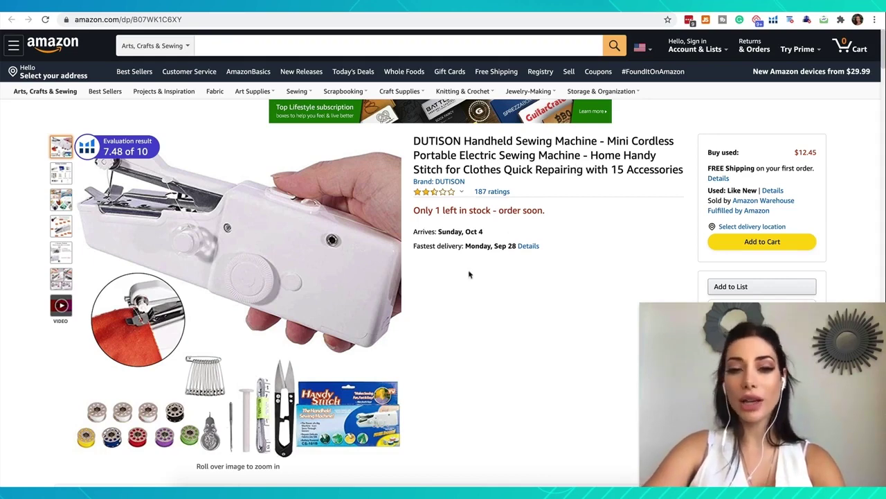
- Open the DUTISON listing's customer ratings on Amazon and filter the reviews to 1 star only
mouse_move(488, 198)
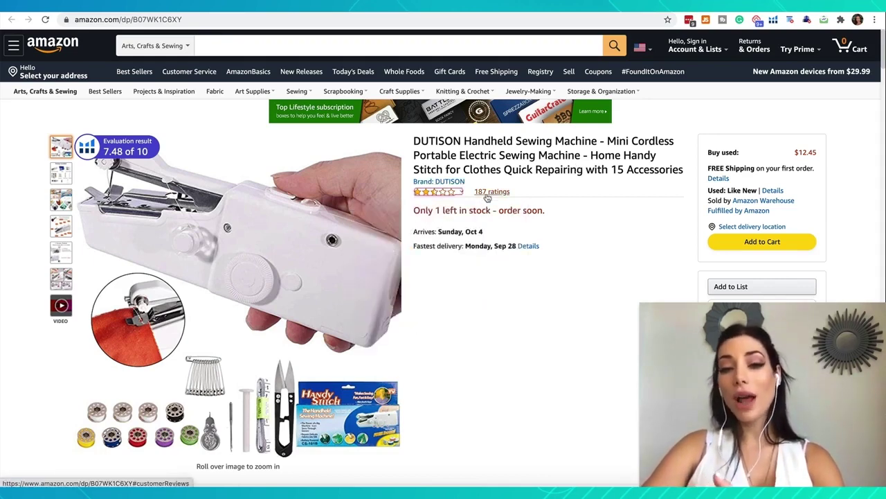
click(488, 193)
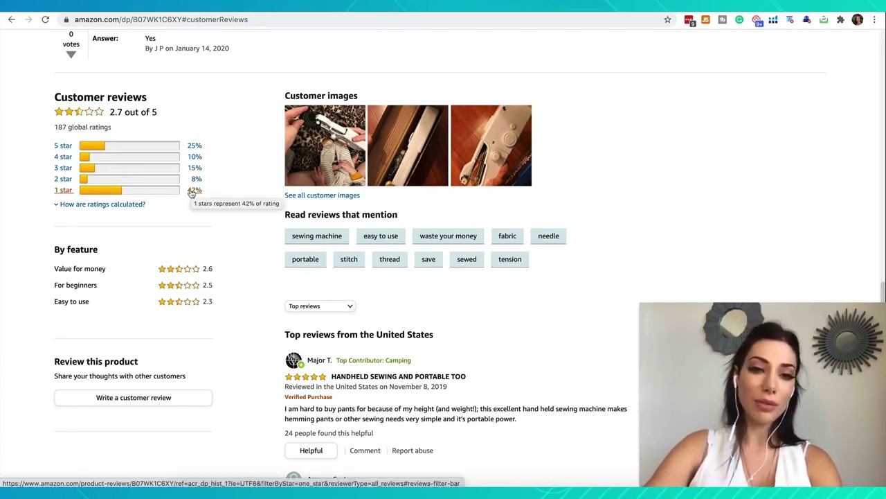
click(193, 193)
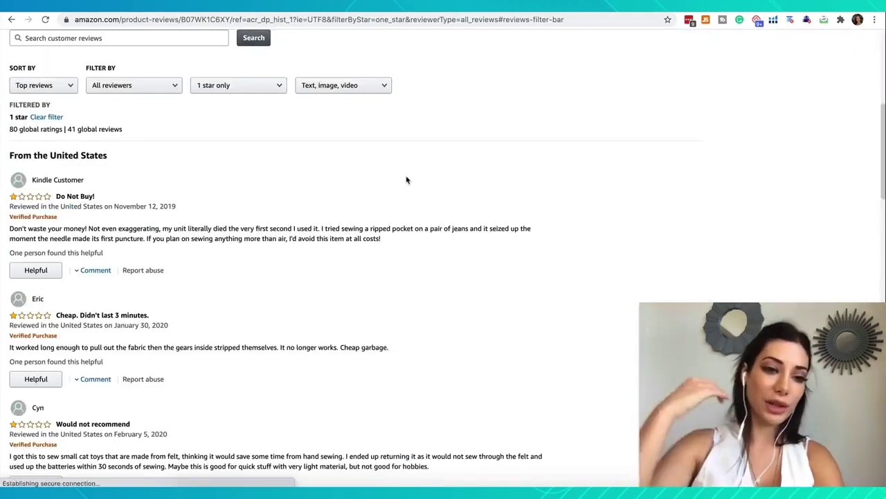
- Read through the one-star reviews for recurring product complaints and return to the rating summary
scroll(141, 190, down, 1)
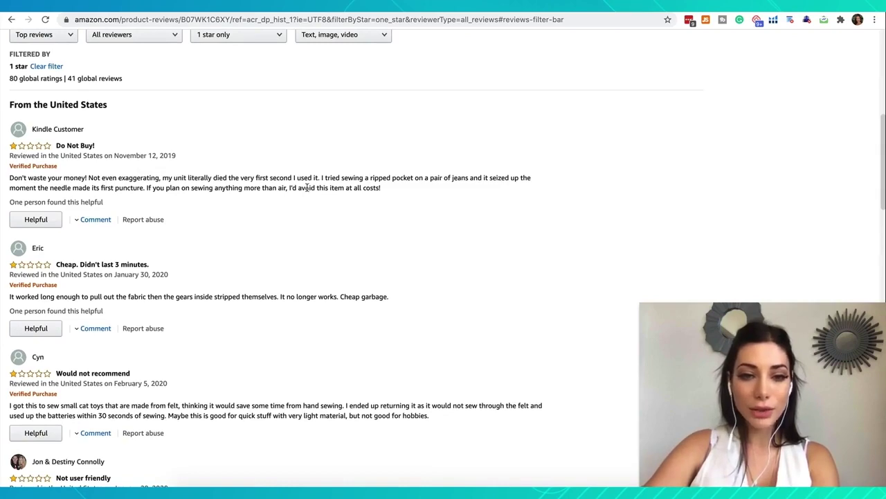
scroll(307, 187, down, 2)
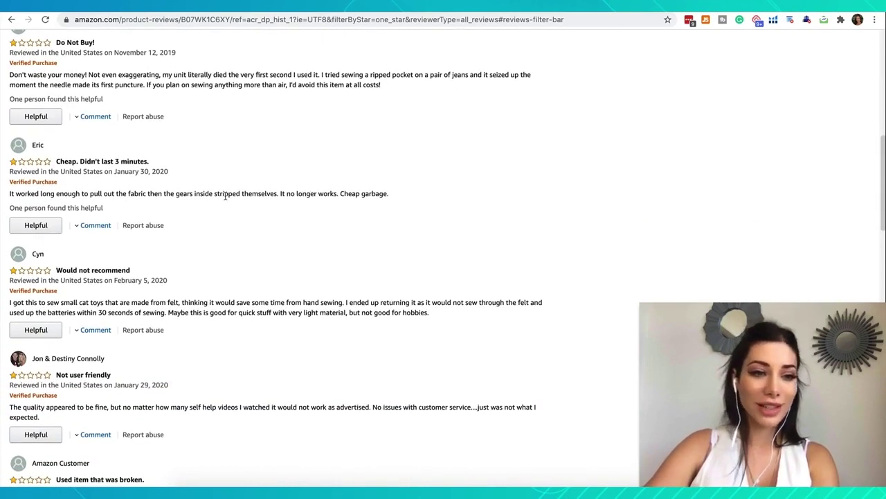
scroll(225, 194, down, 1)
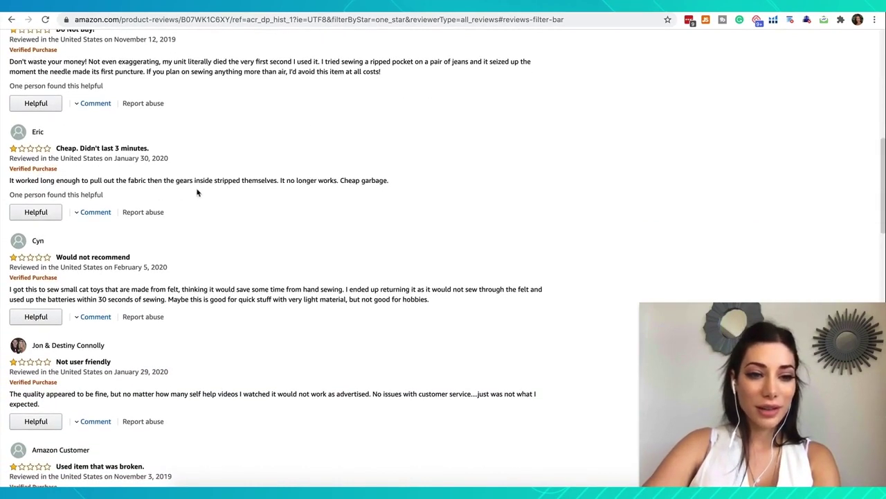
scroll(263, 182, down, 1)
scroll(263, 182, down, 1)
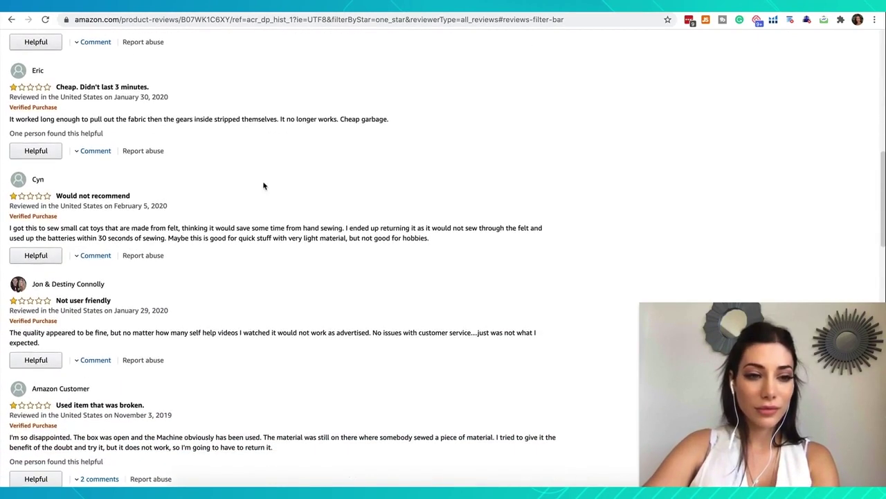
scroll(203, 238, down, 1)
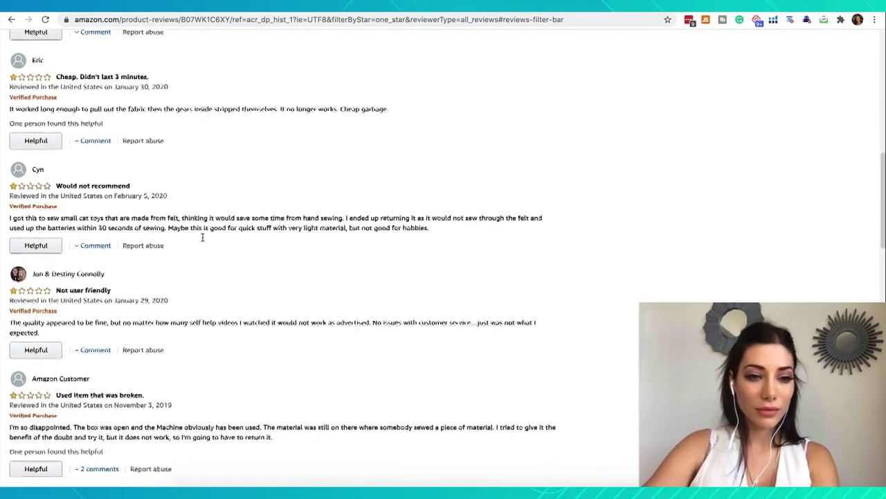
scroll(261, 227, down, 1)
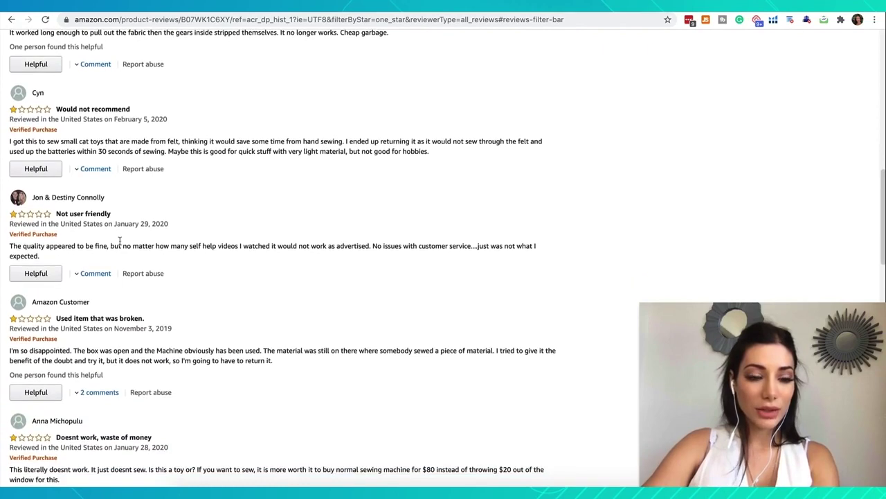
scroll(282, 258, down, 2)
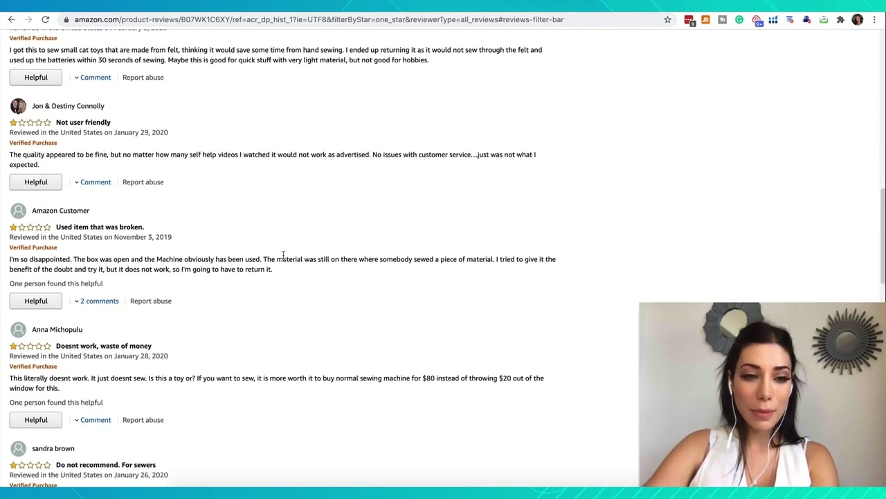
scroll(227, 272, down, 3)
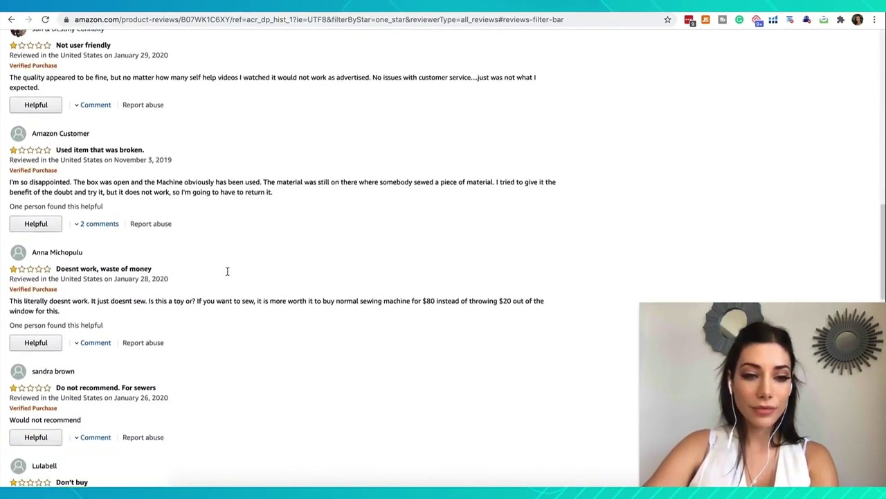
scroll(228, 275, down, 3)
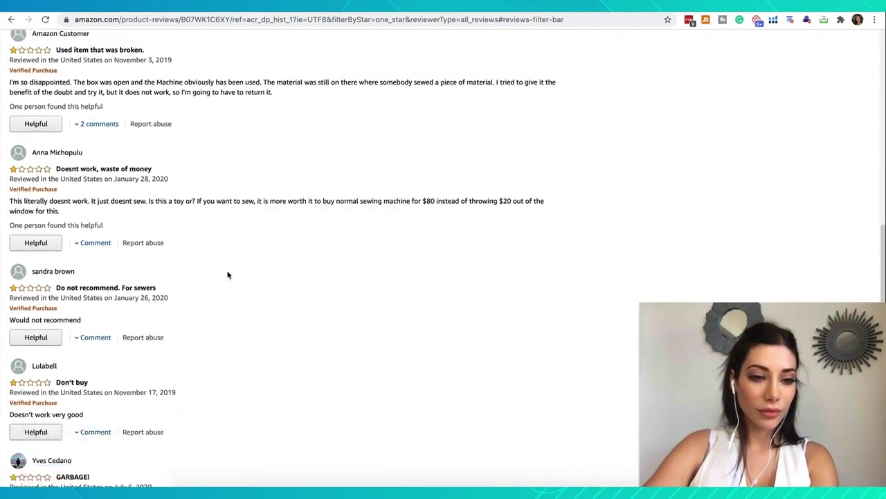
scroll(228, 275, up, 1)
scroll(227, 275, up, 15)
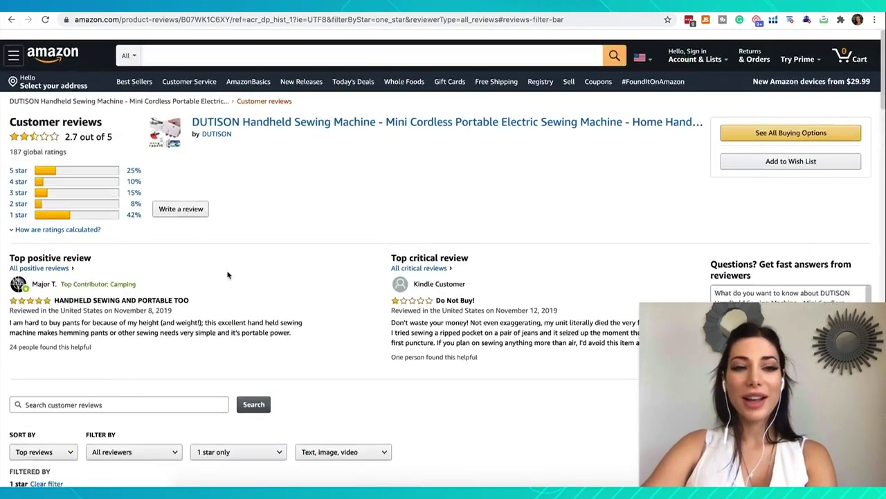
scroll(228, 277, down, 1)
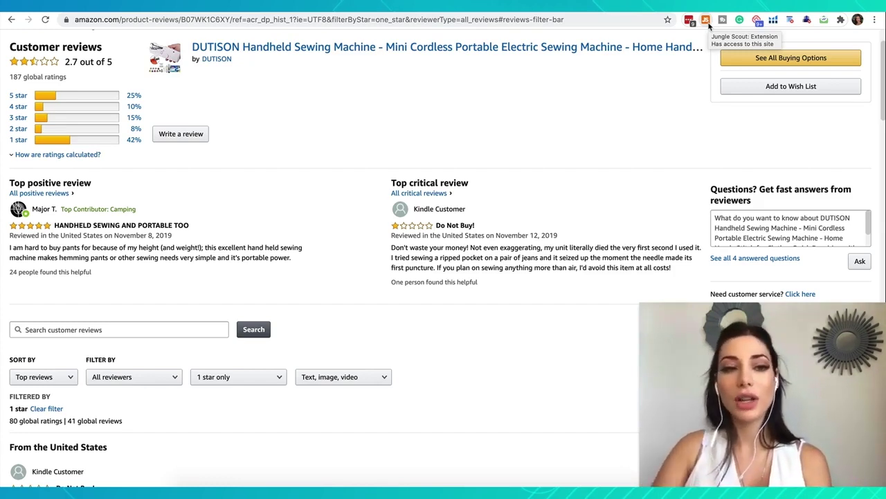
scroll(354, 160, up, 2)
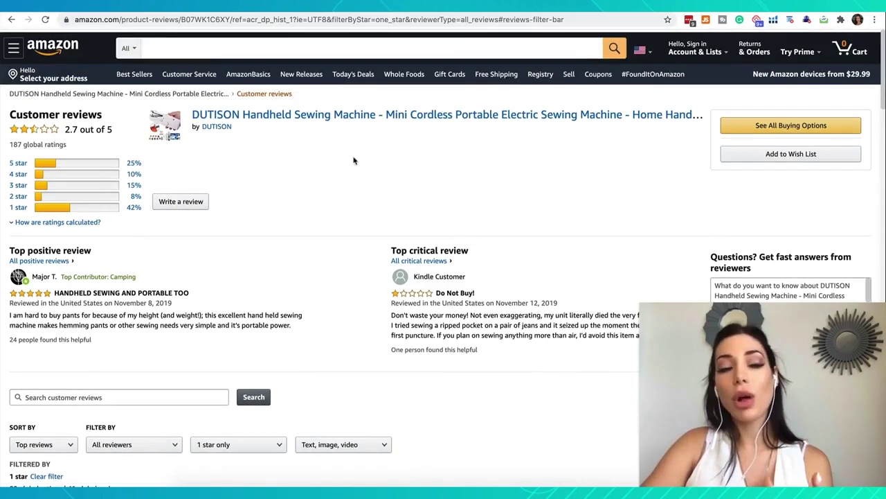